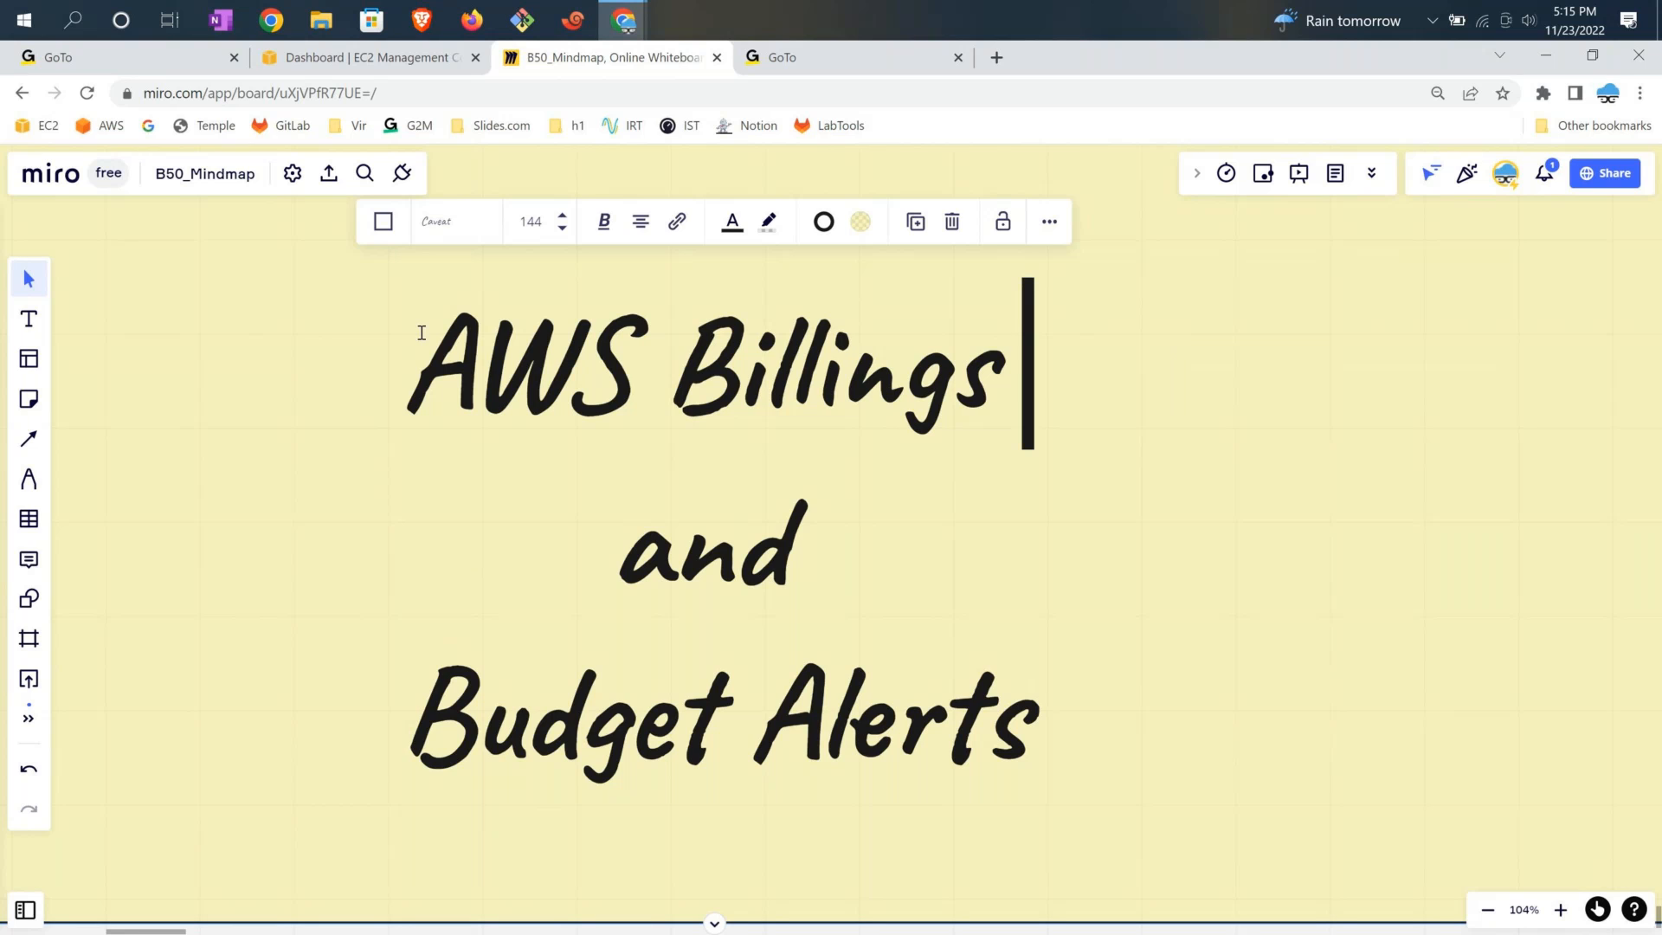
# From the EC2 console tab, search 'Billing' and open the Billing service
pyautogui.click(342, 67)
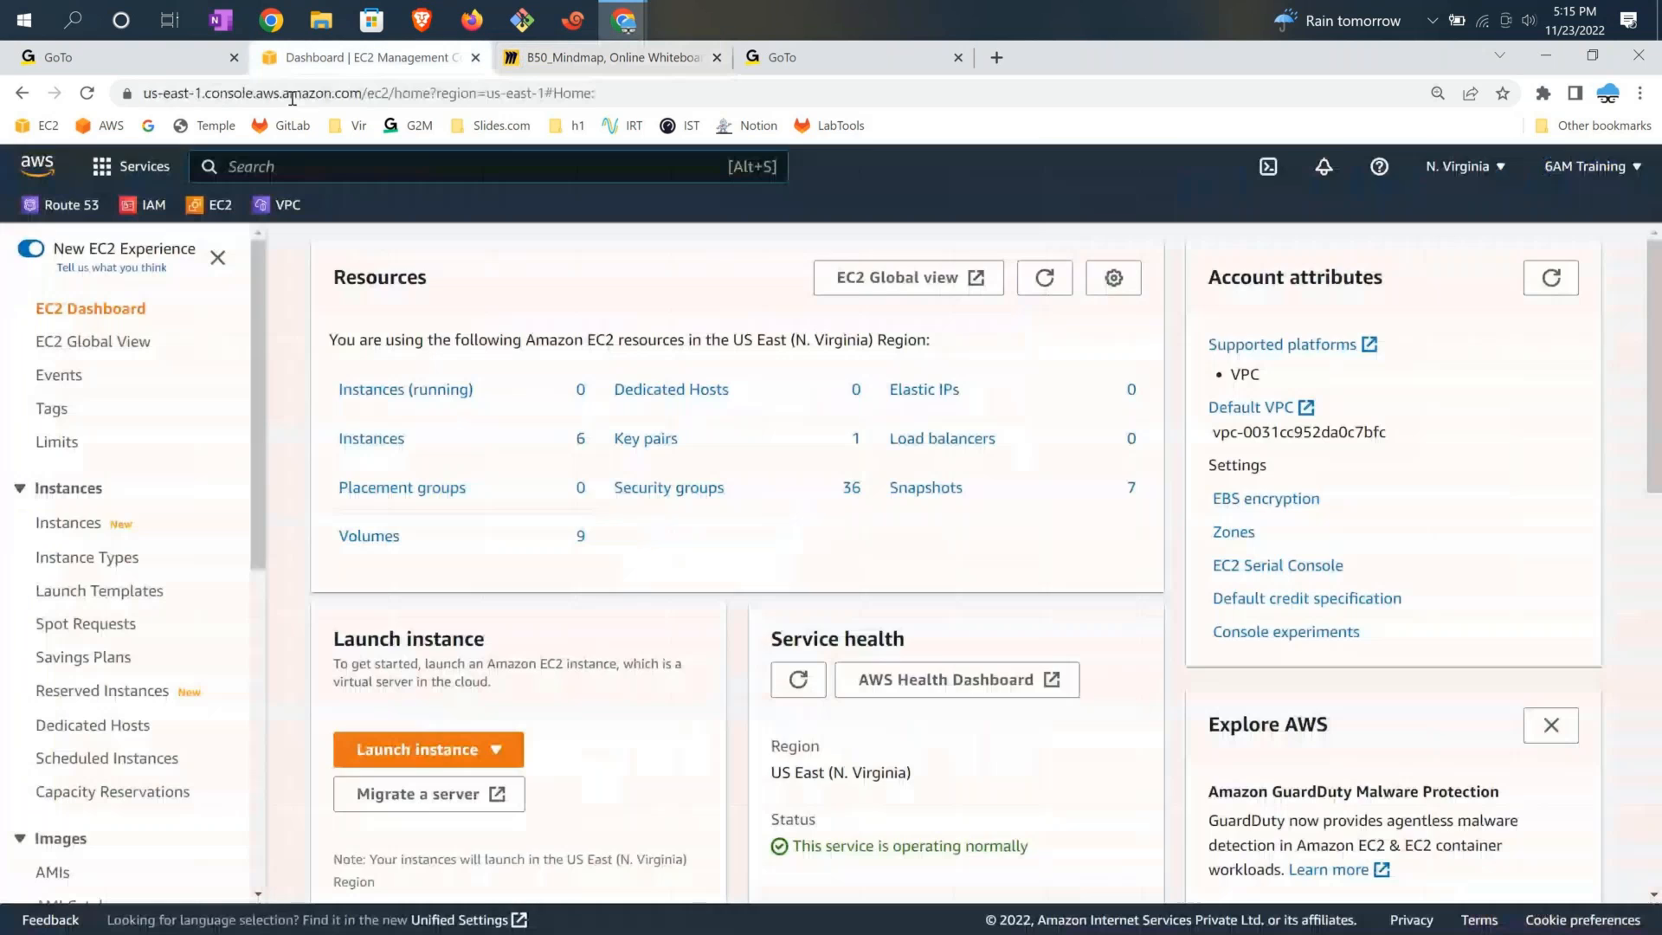
pyautogui.click(324, 164)
pyautogui.write('Billi')
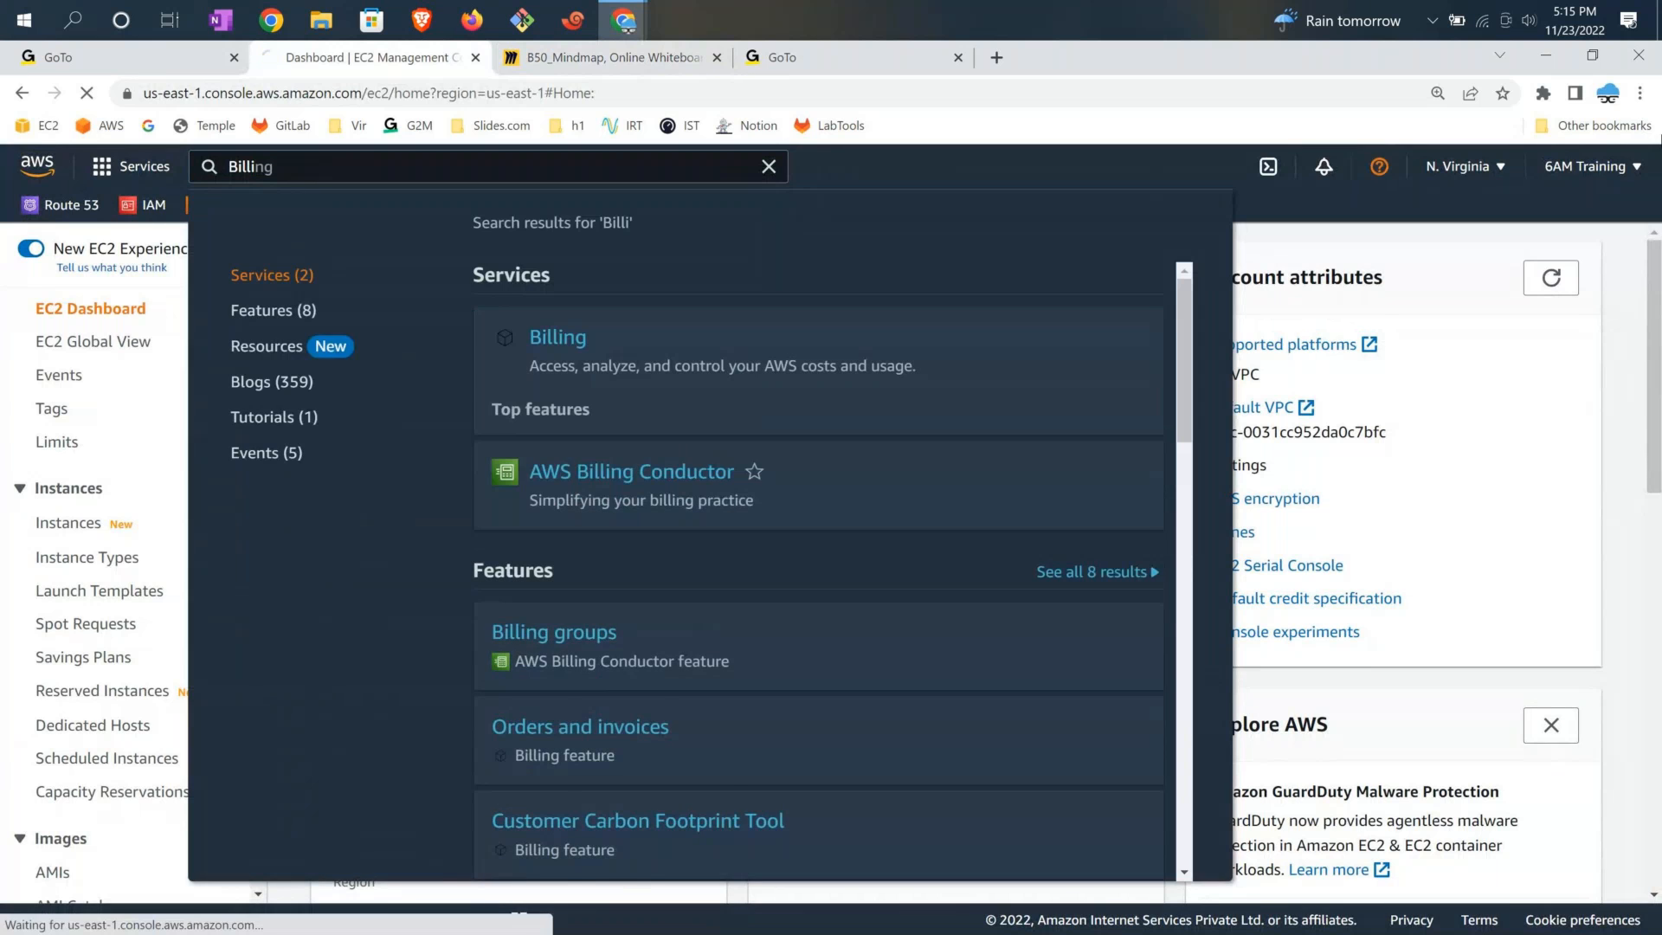
pyautogui.press('Return')
# Review the USD 21.02 month-to-date balance and USD 25.93 monthly forecast
pyautogui.click(1574, 168)
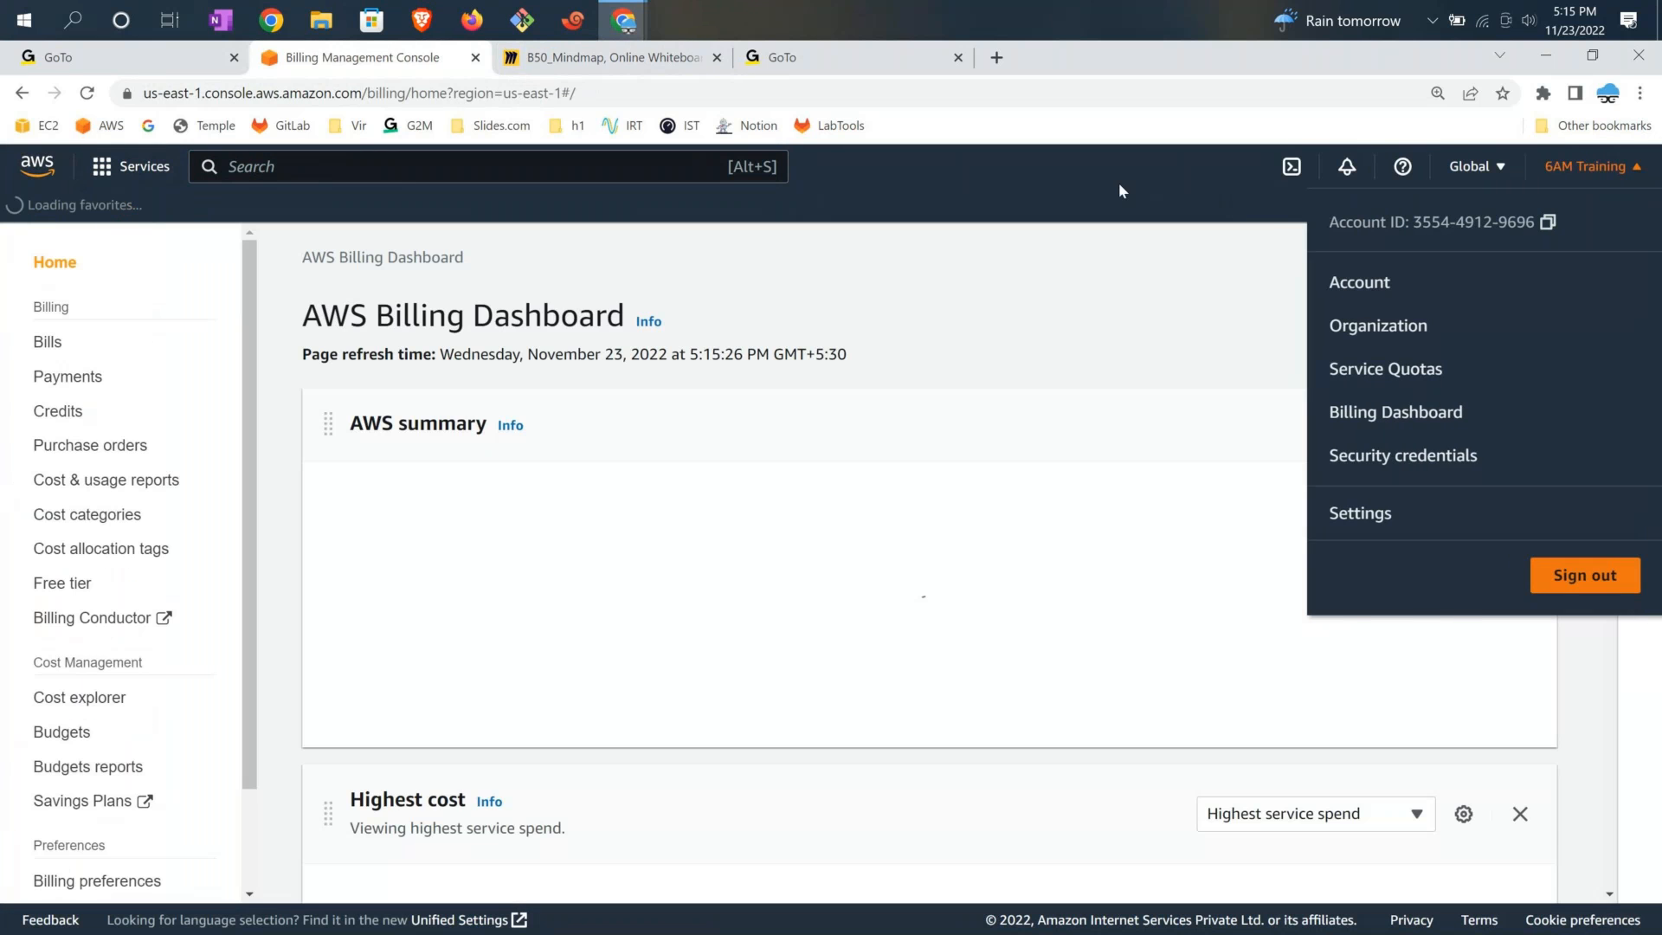
pyautogui.click(1118, 183)
pyautogui.moveTo(321, 531); pyautogui.dragTo(890, 528)
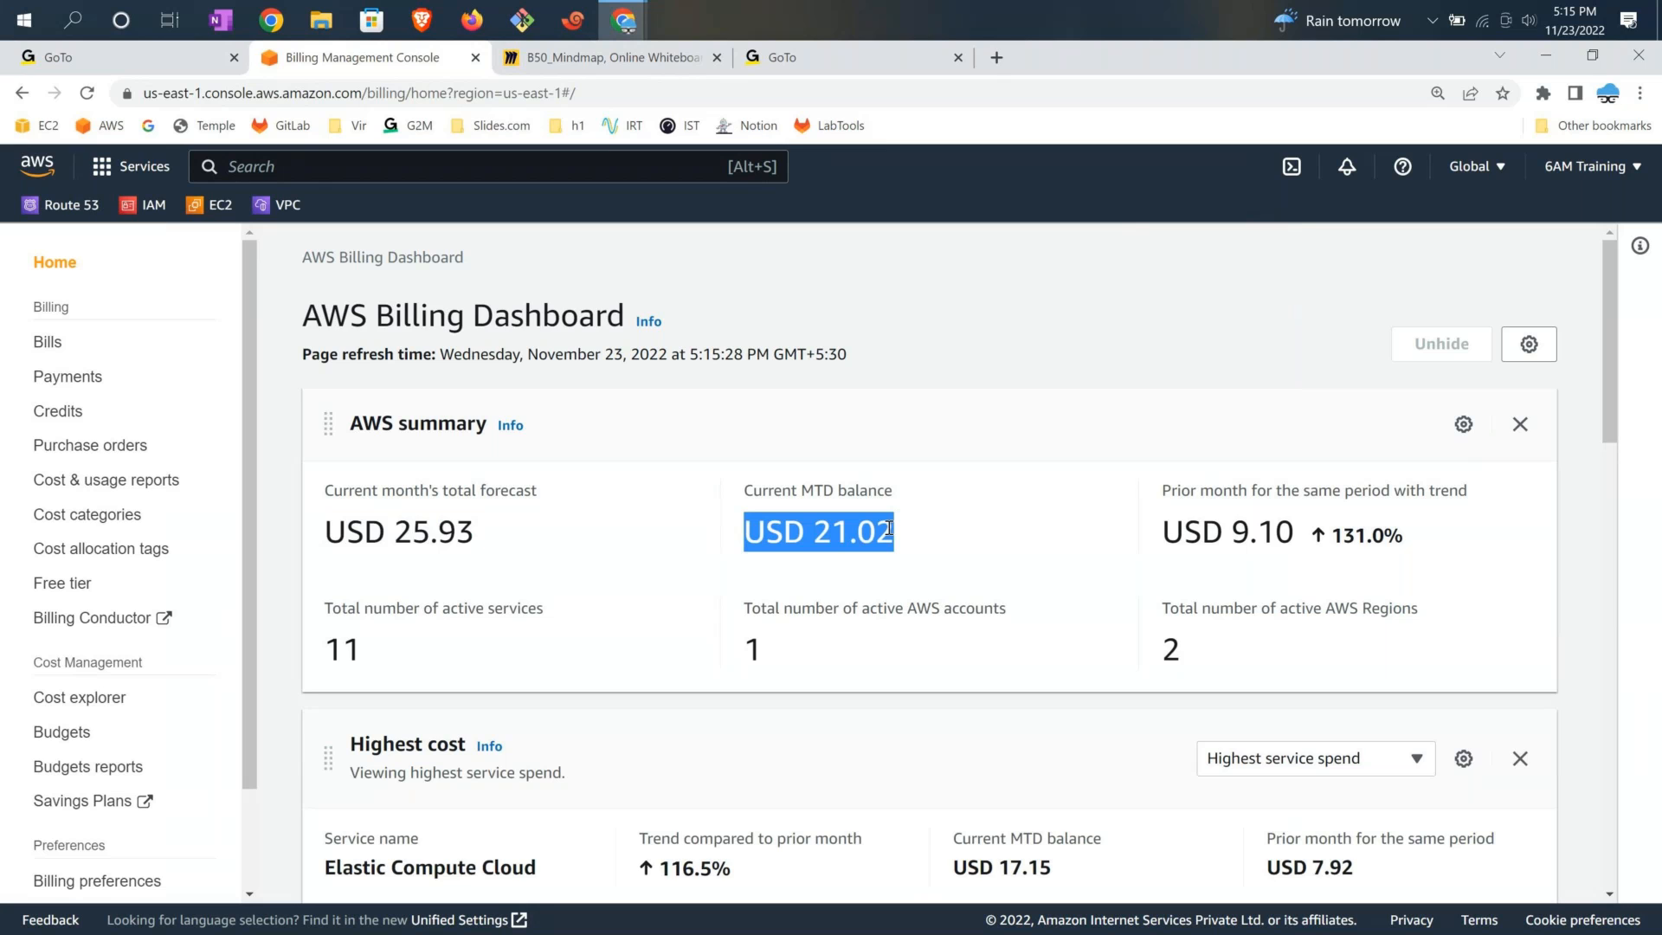
pyautogui.moveTo(476, 531); pyautogui.dragTo(322, 539)
pyautogui.moveTo(743, 532); pyautogui.dragTo(955, 564)
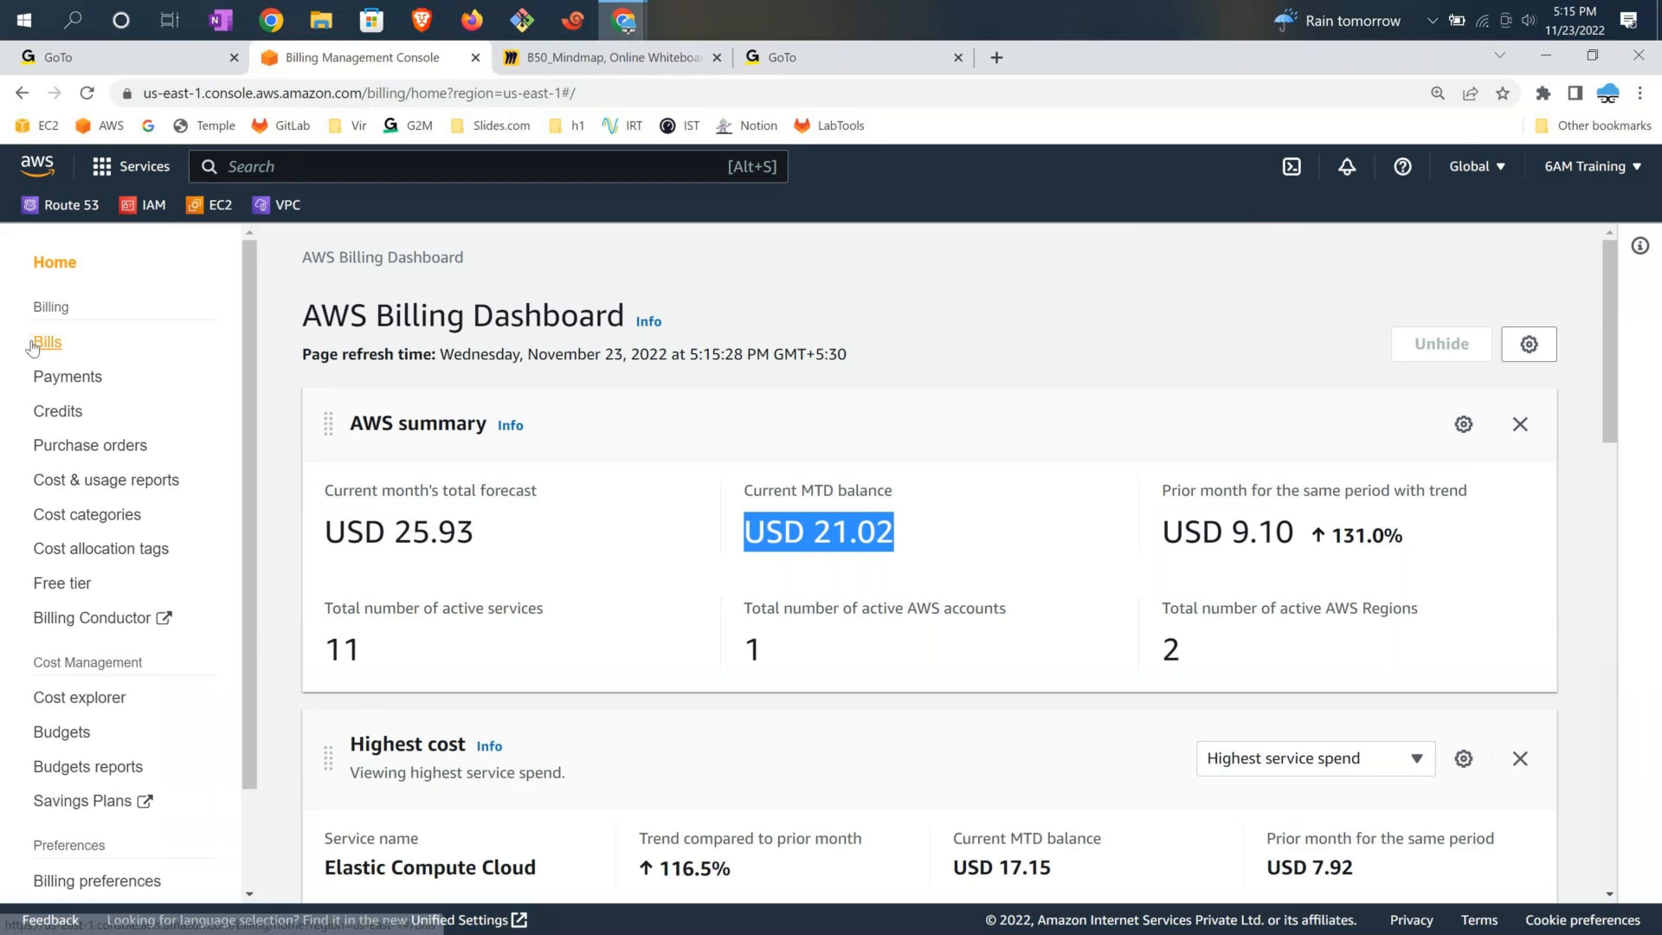
pyautogui.click(35, 345)
# Switch the Bills view to the September 2022 bill
pyautogui.click(424, 413)
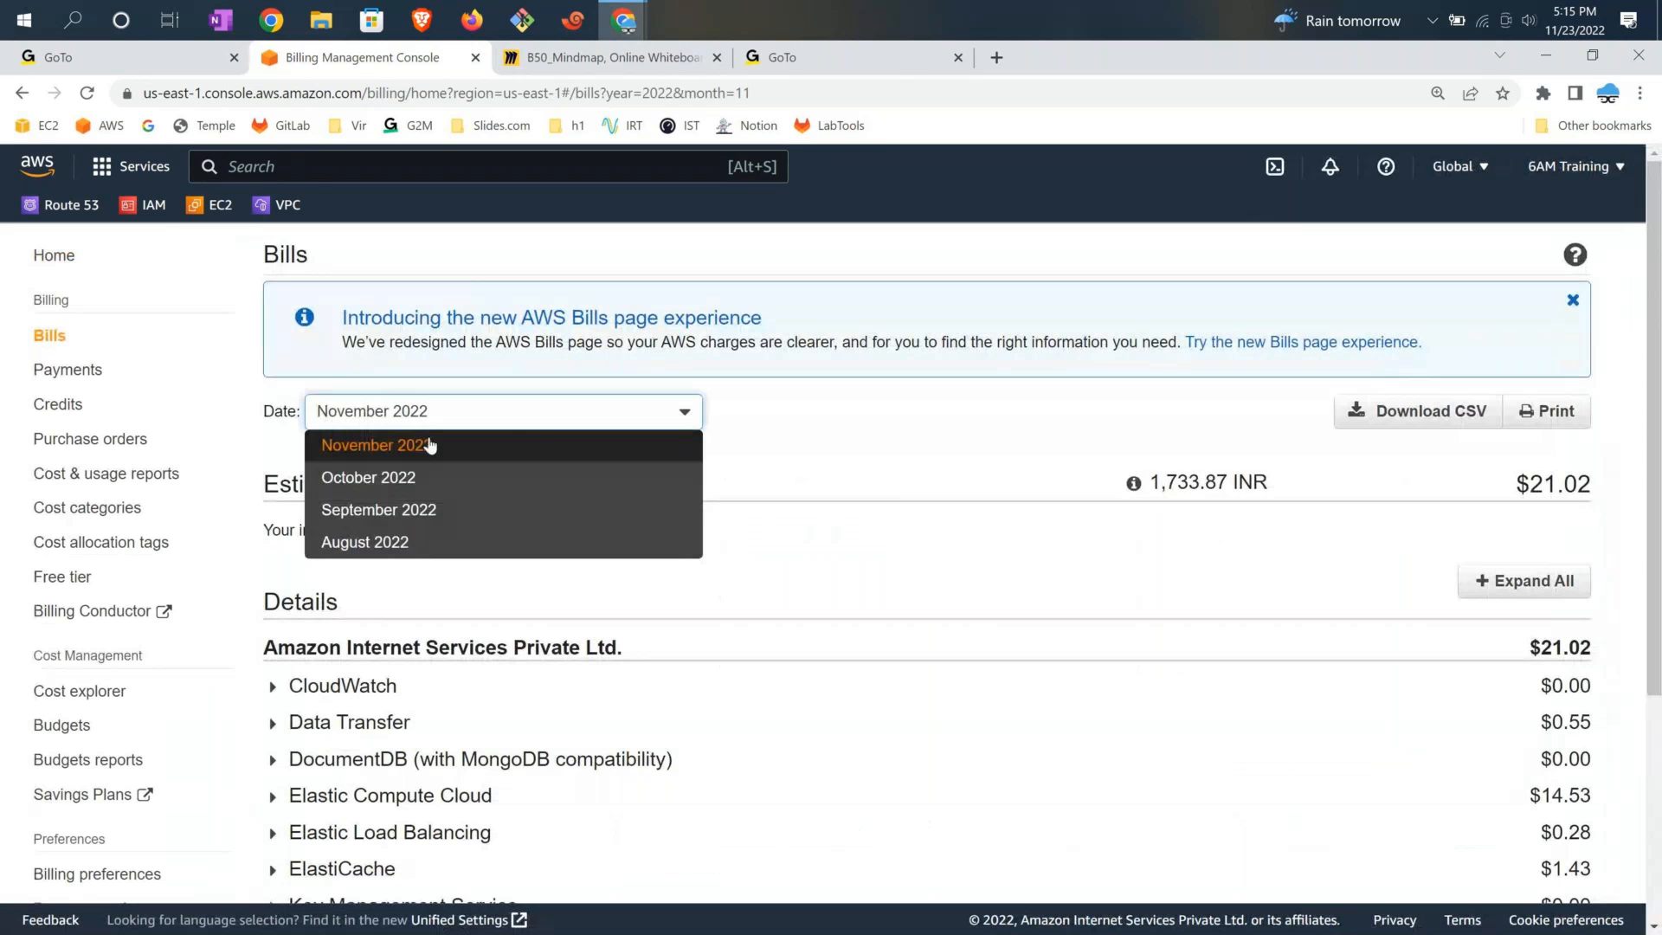
pyautogui.click(417, 477)
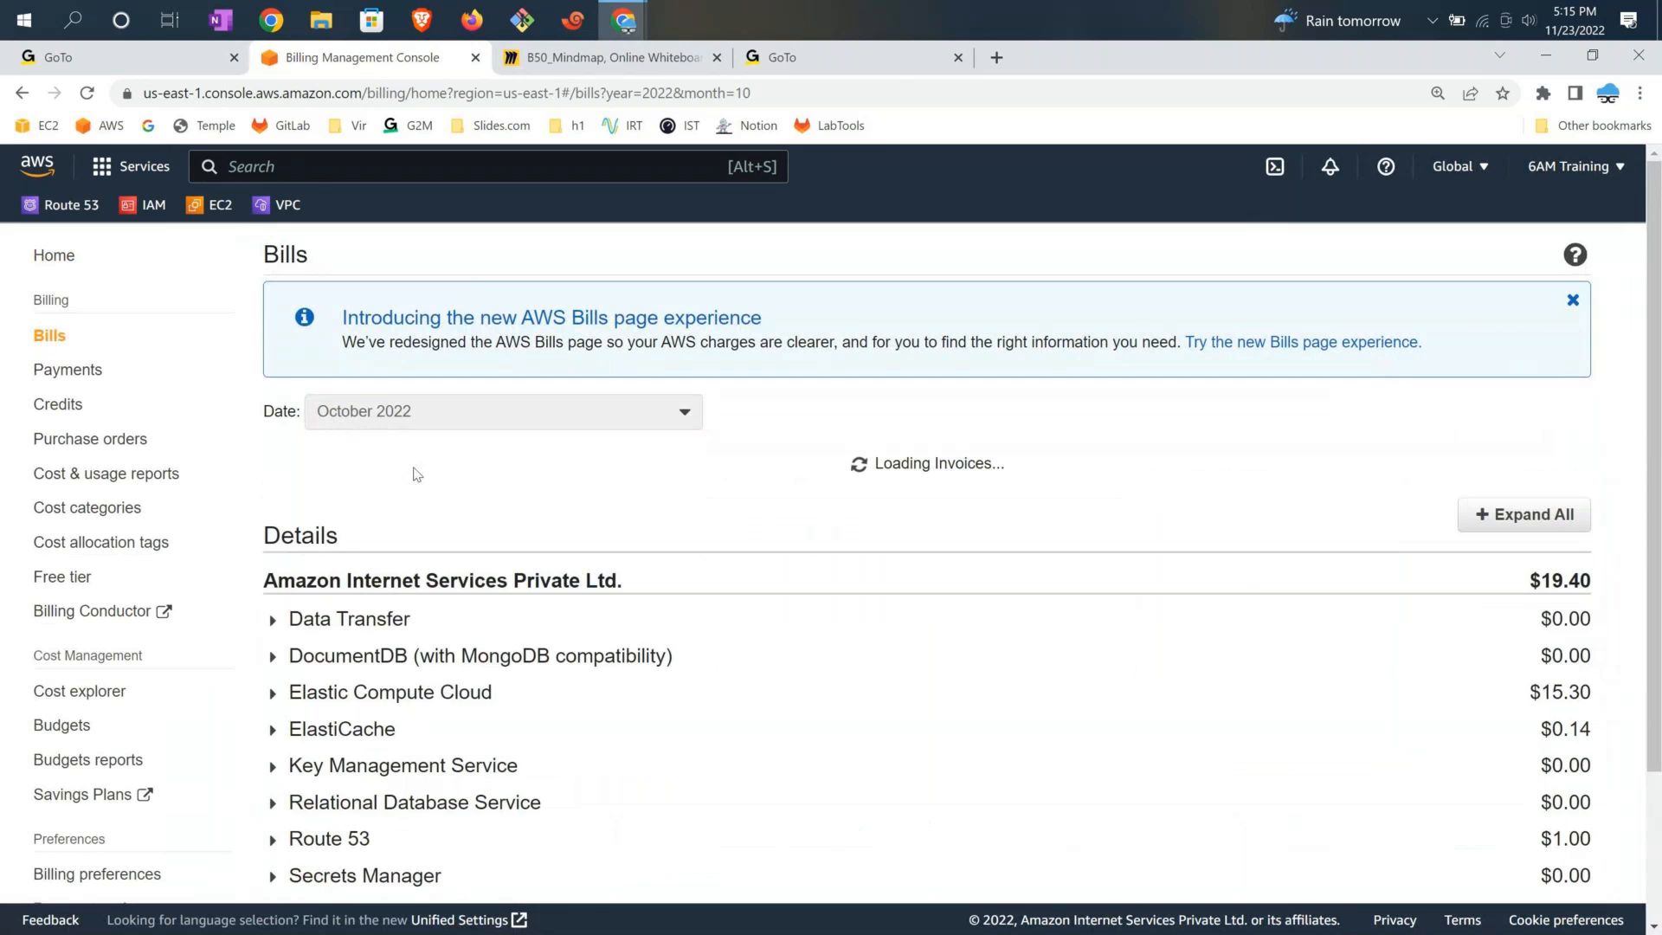
pyautogui.click(531, 416)
pyautogui.click(459, 507)
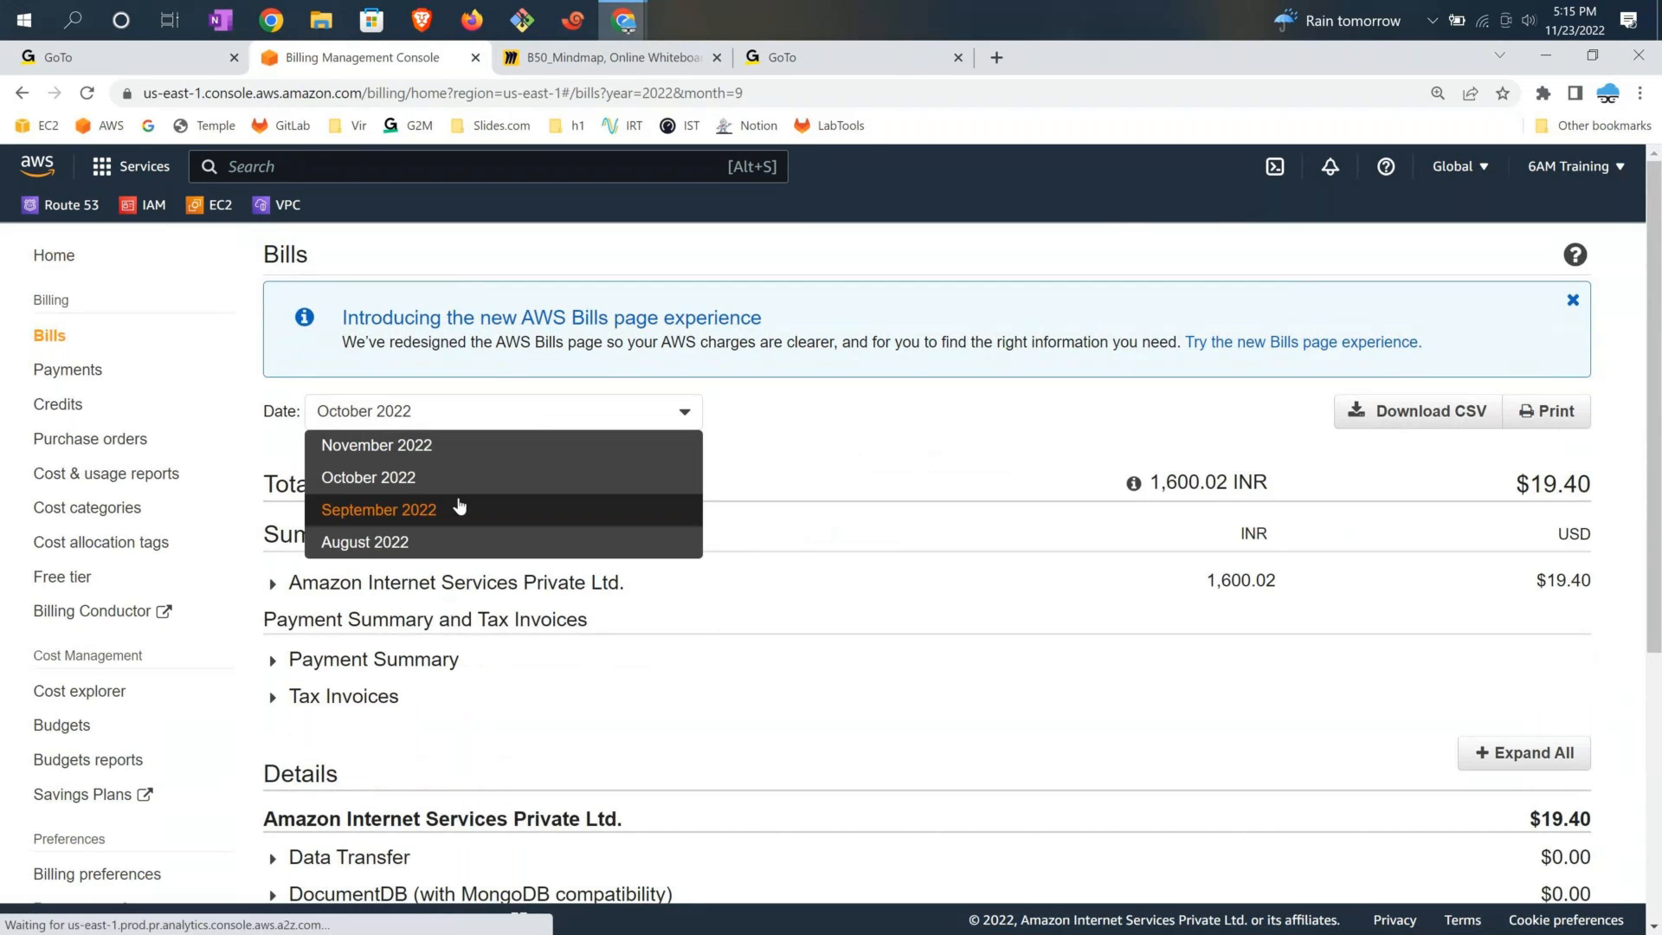
# Expand the Elastic Compute Cloud, US East ($12.16) and Route 53 charge details
pyautogui.scroll(-2, 1518, 631)
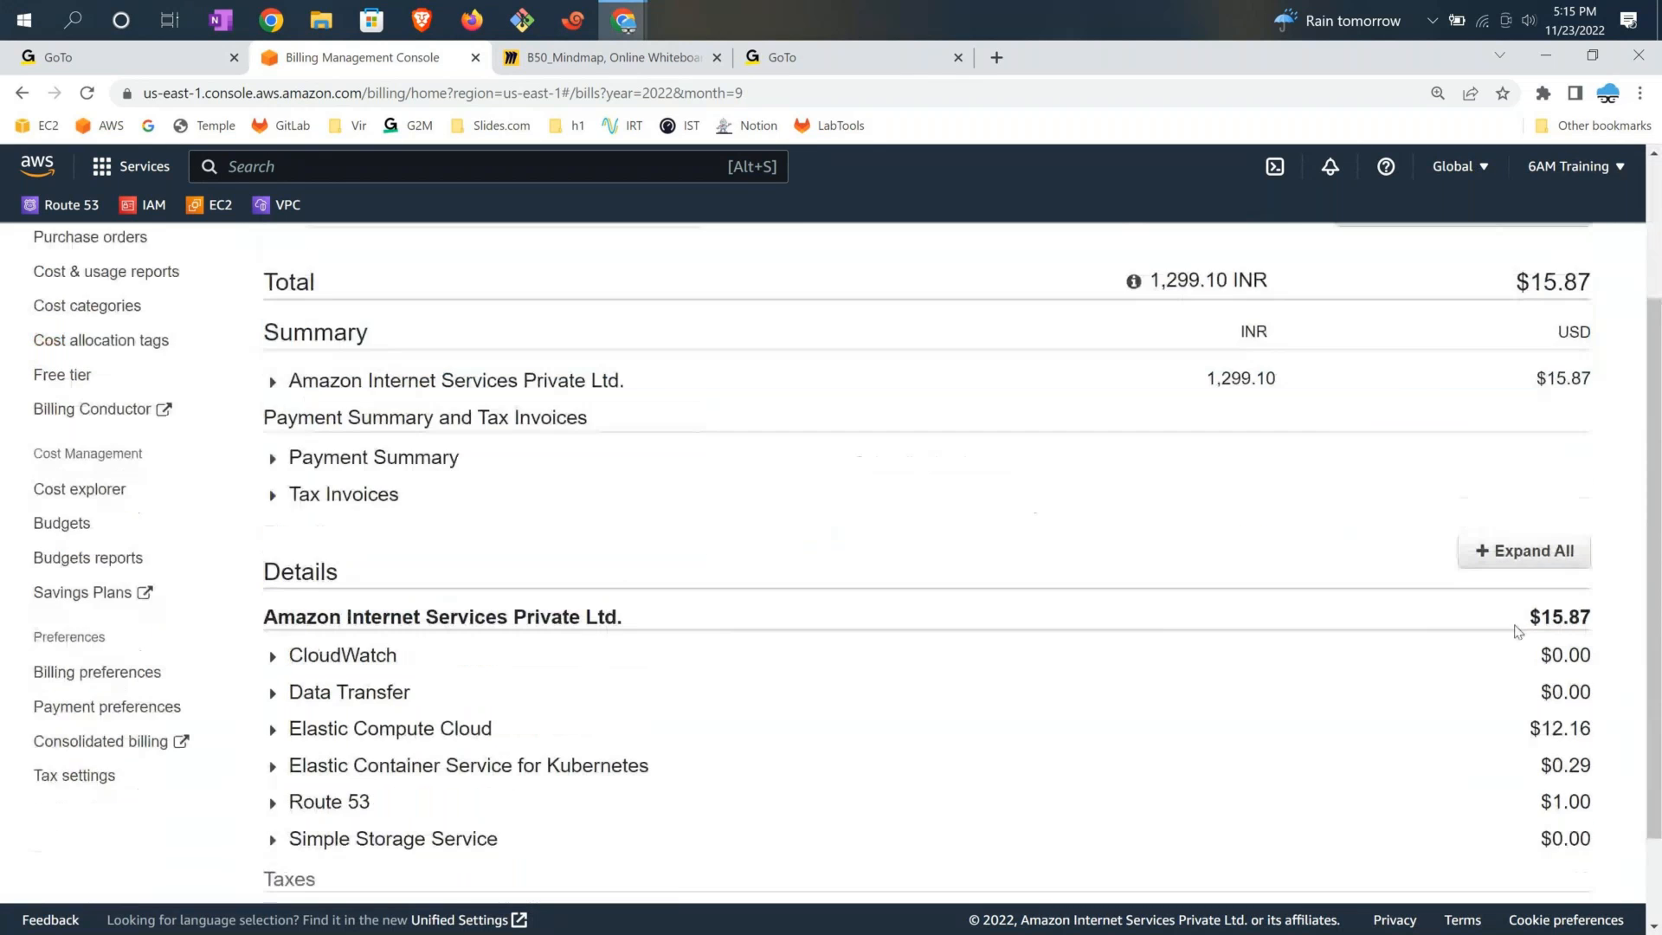
pyautogui.scroll(-1, 1518, 631)
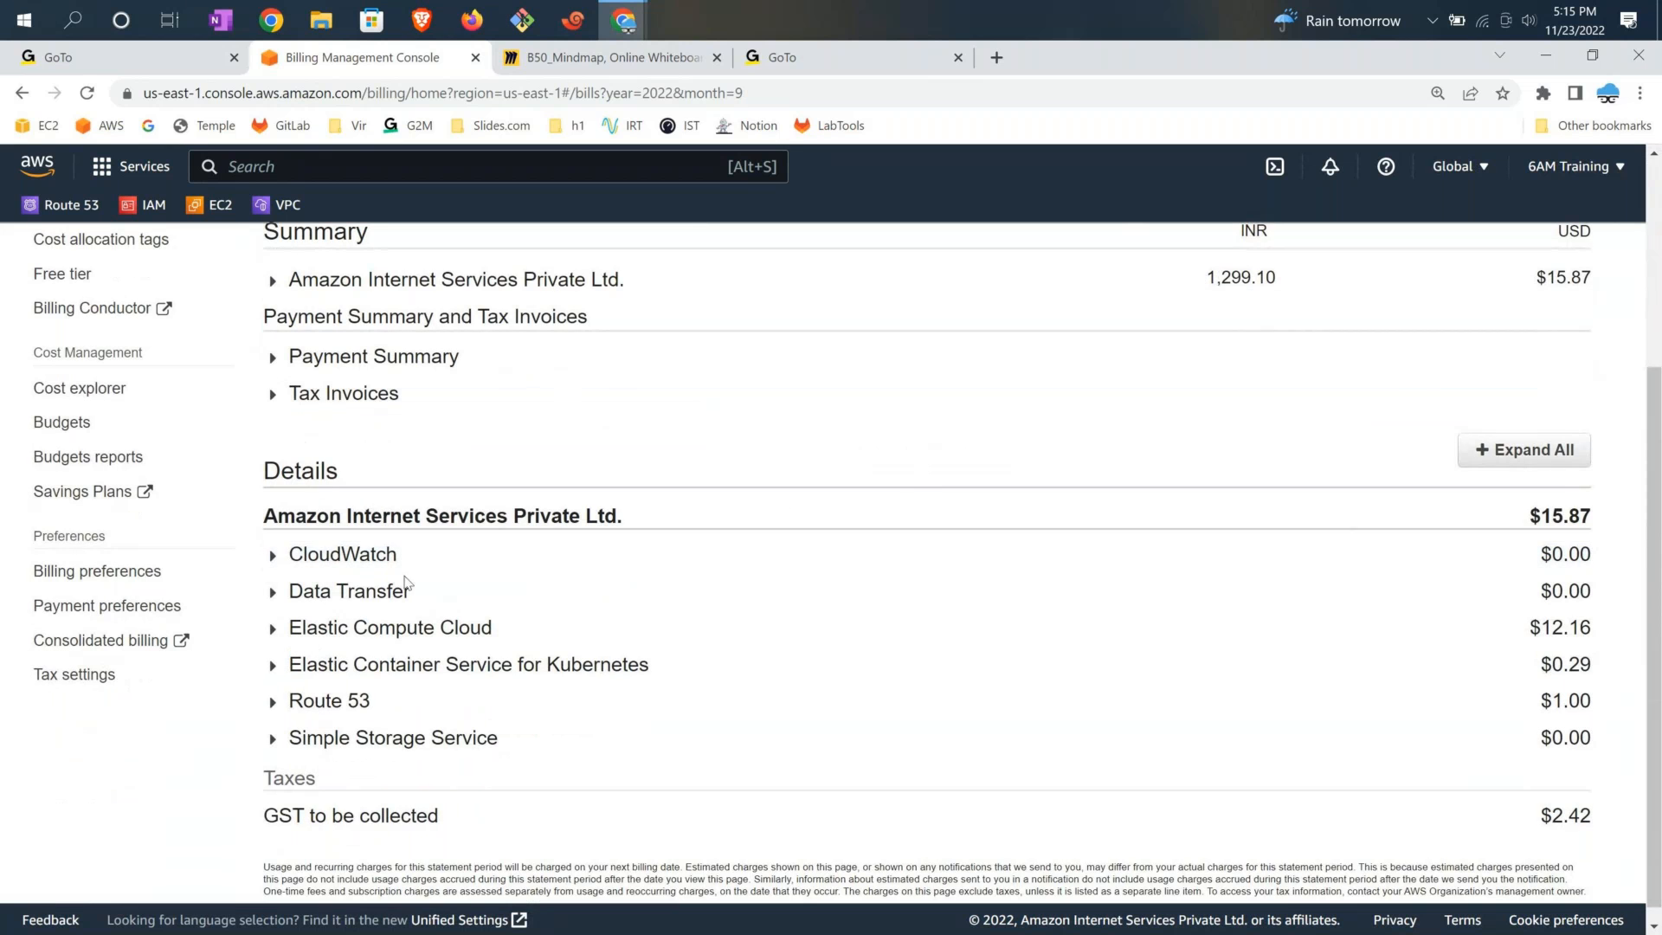
pyautogui.click(425, 628)
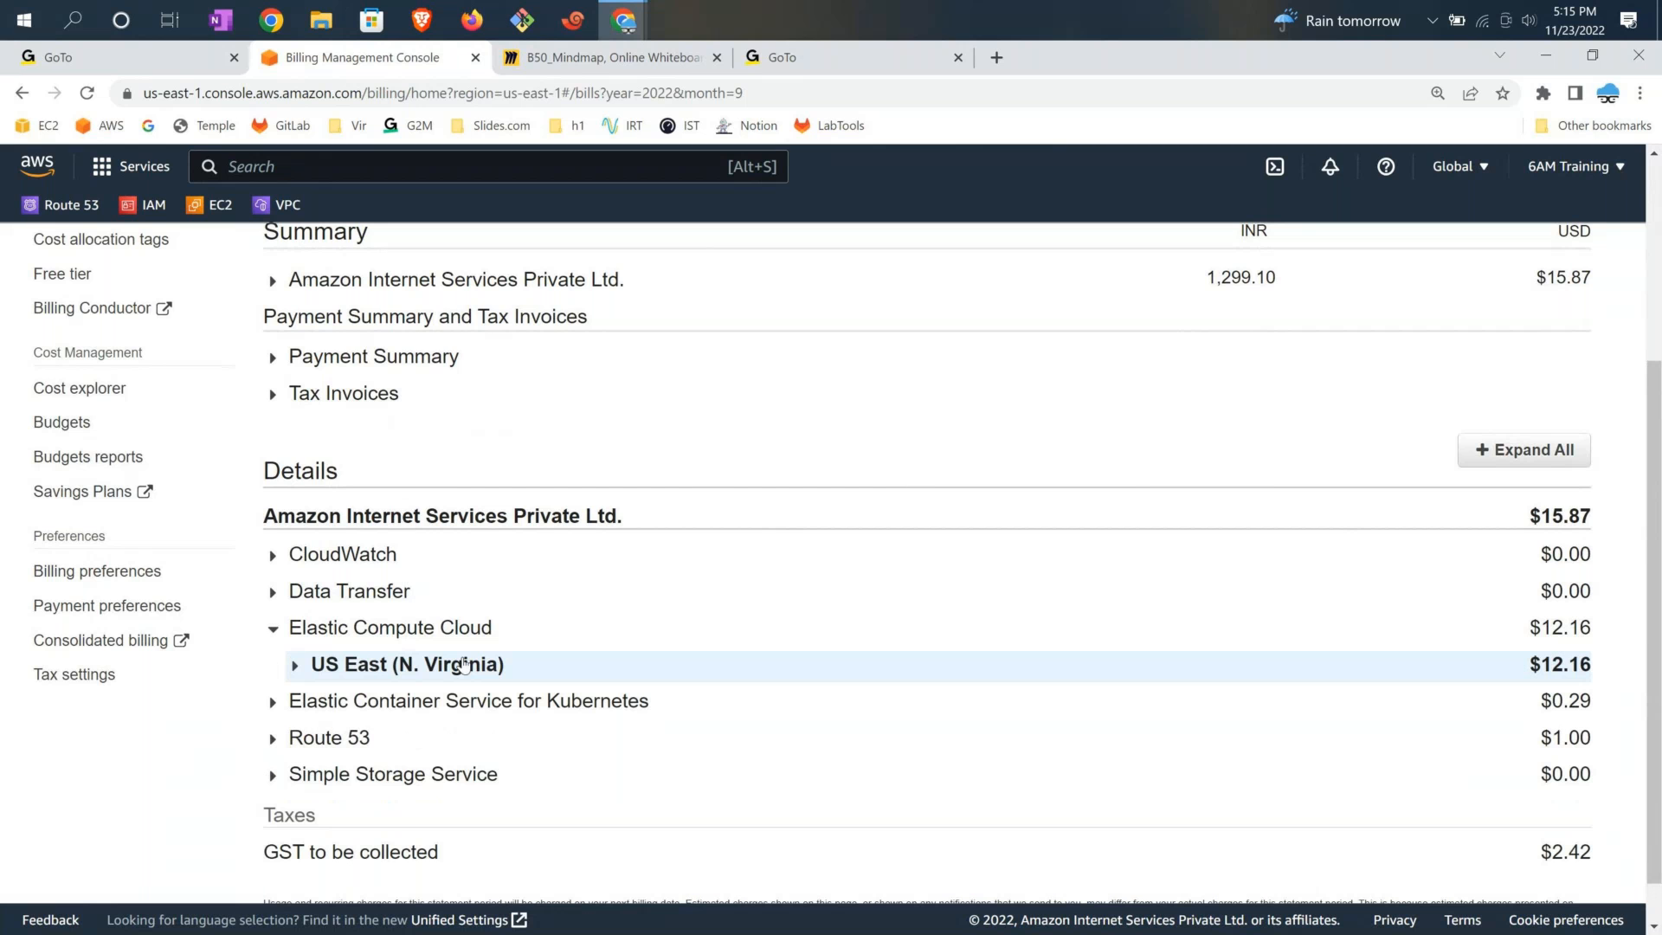
pyautogui.click(294, 666)
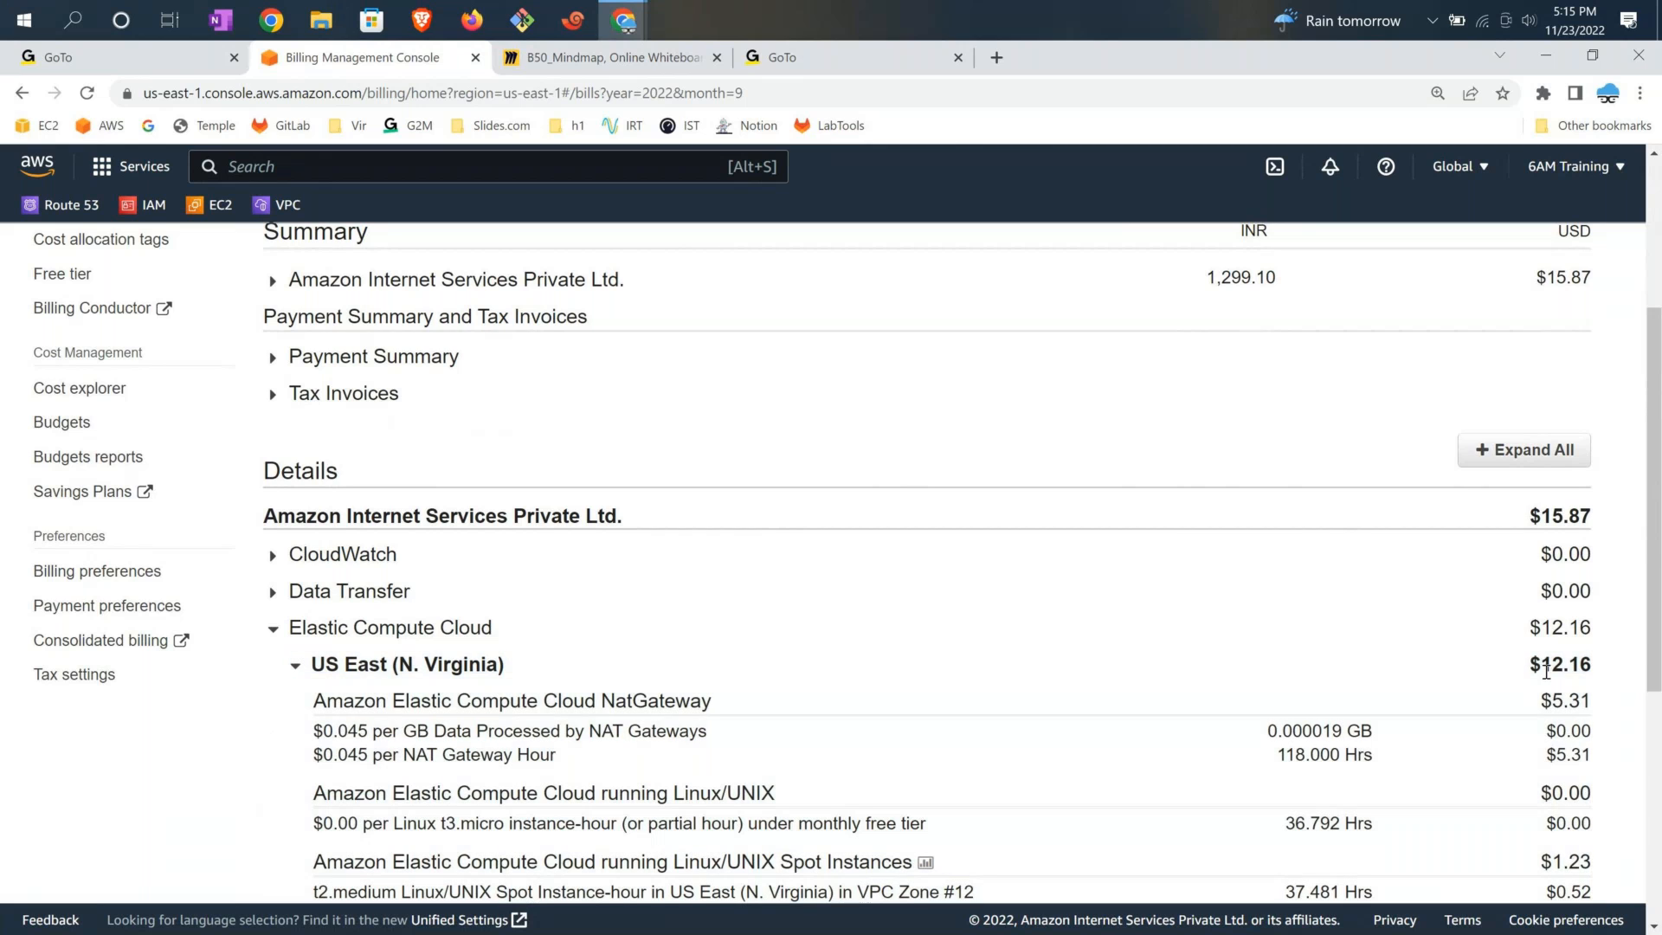
pyautogui.moveTo(1547, 672); pyautogui.dragTo(1581, 665)
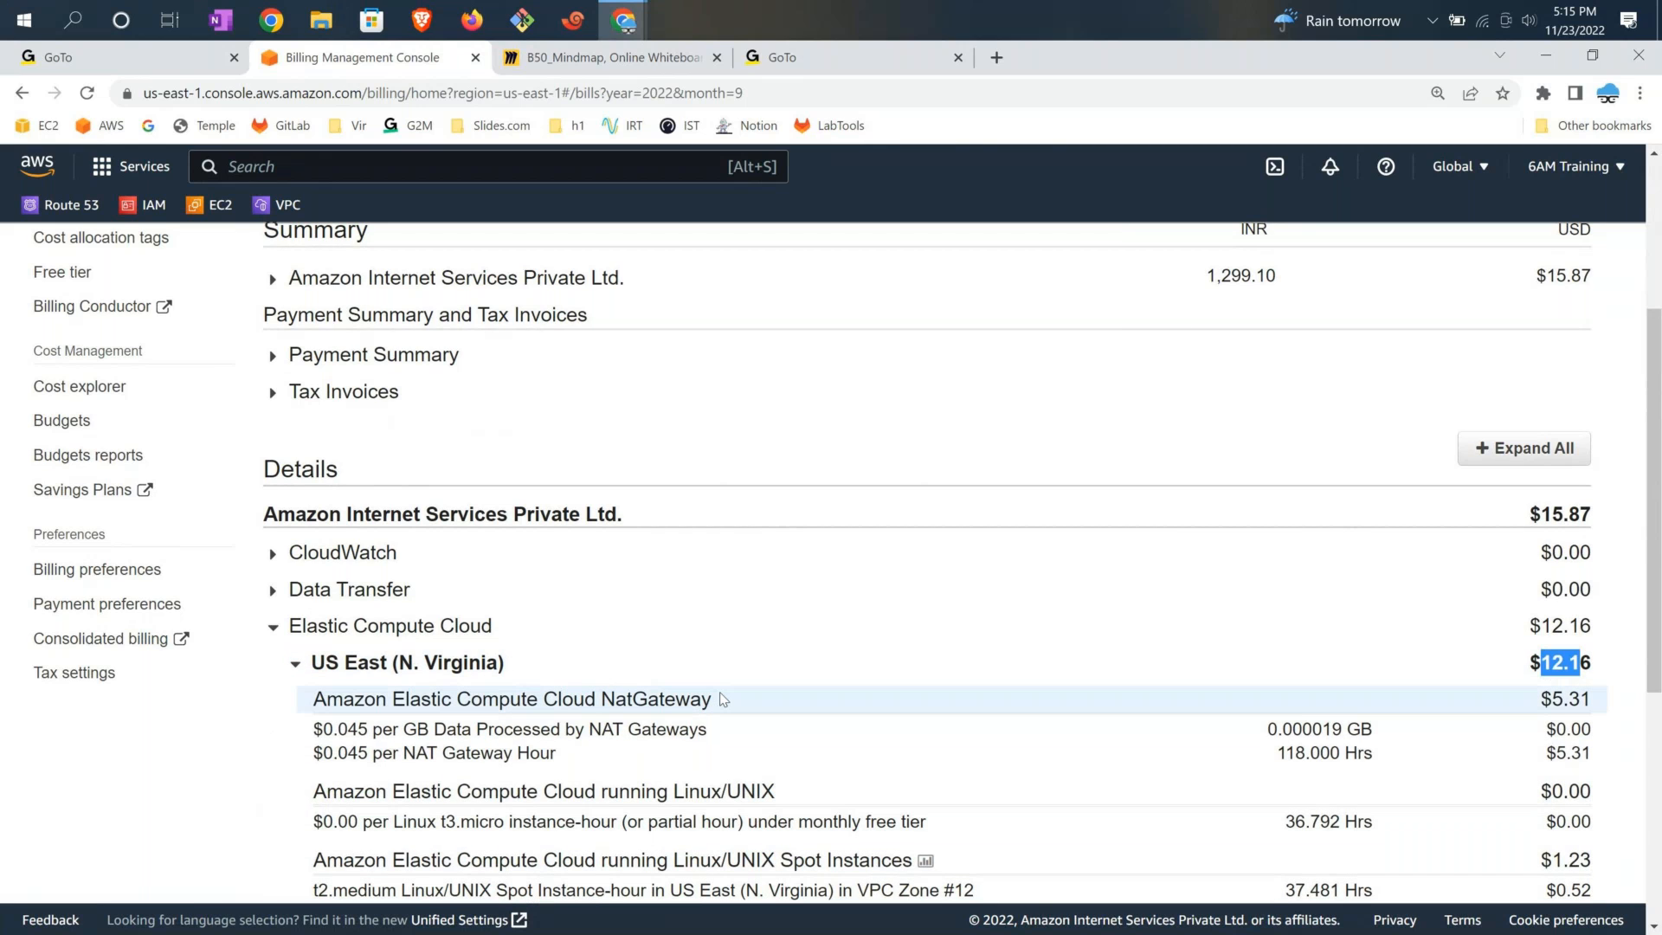
pyautogui.scroll(-2, 1013, 662)
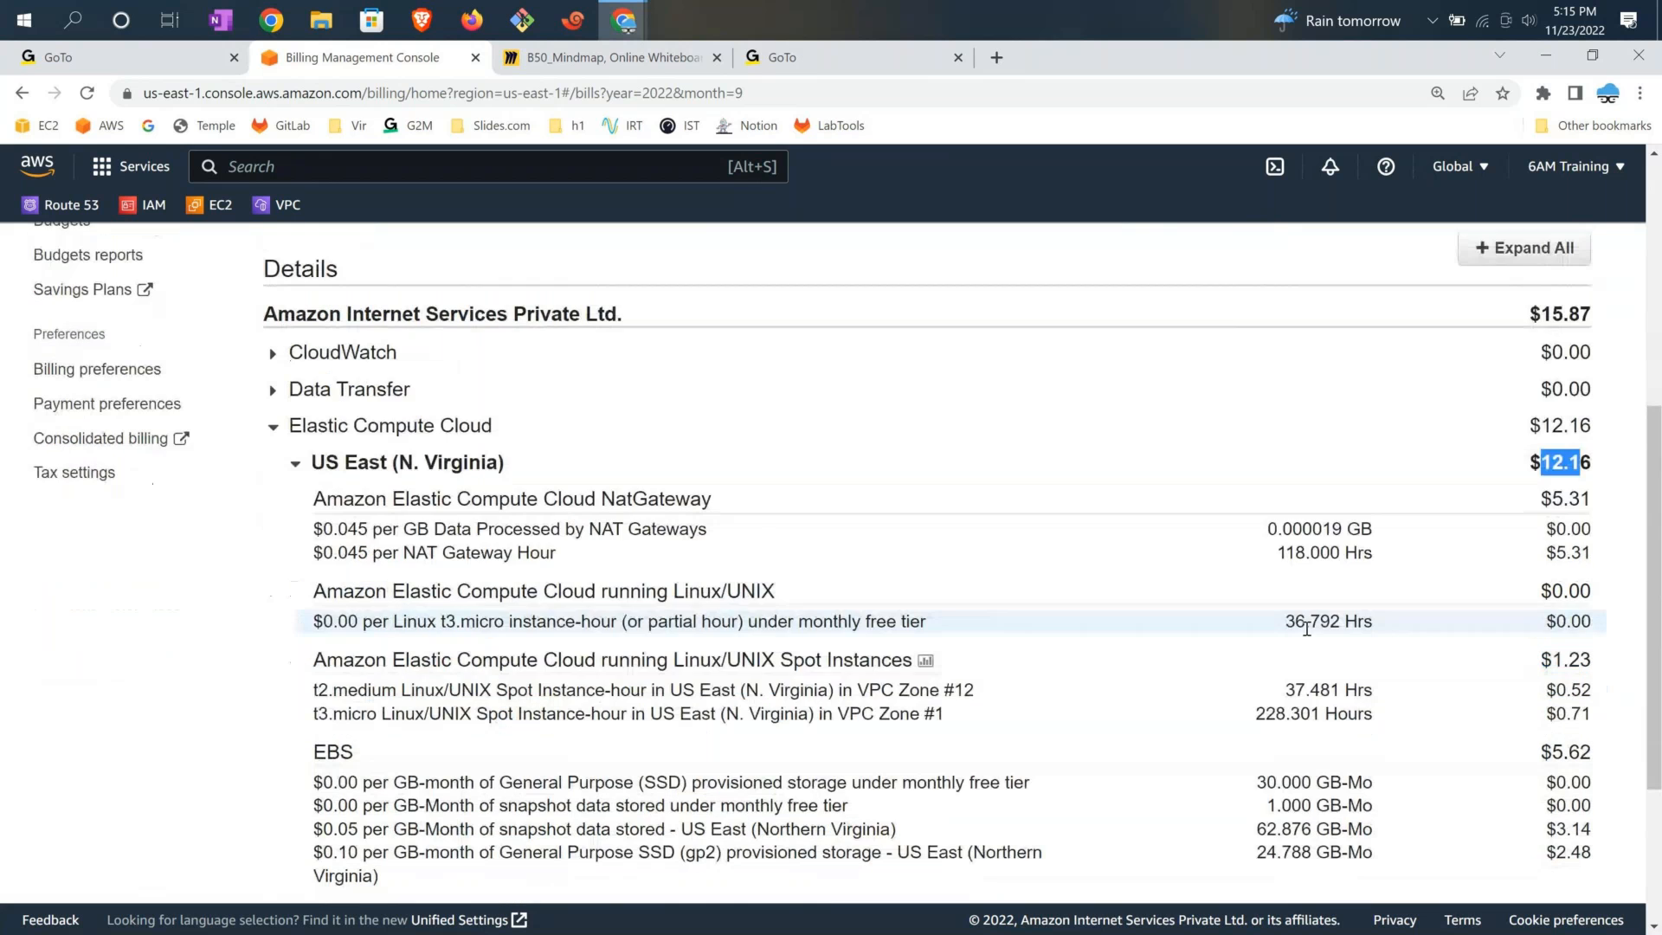
pyautogui.tripleClick(715, 756)
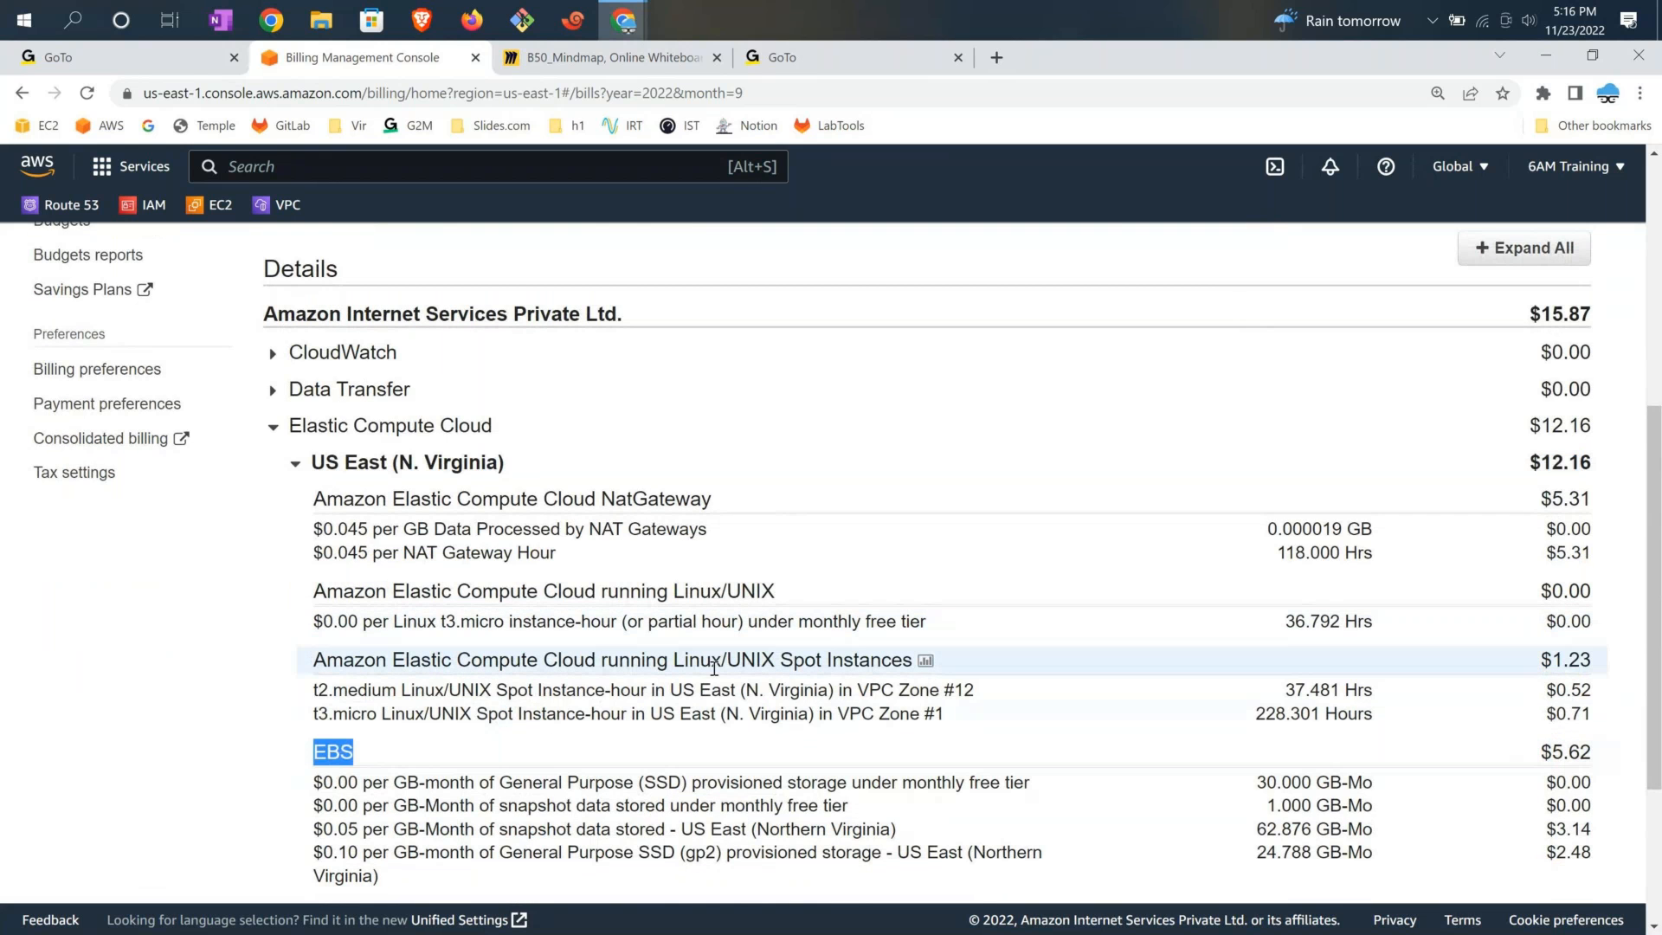
pyautogui.scroll(-3, 715, 666)
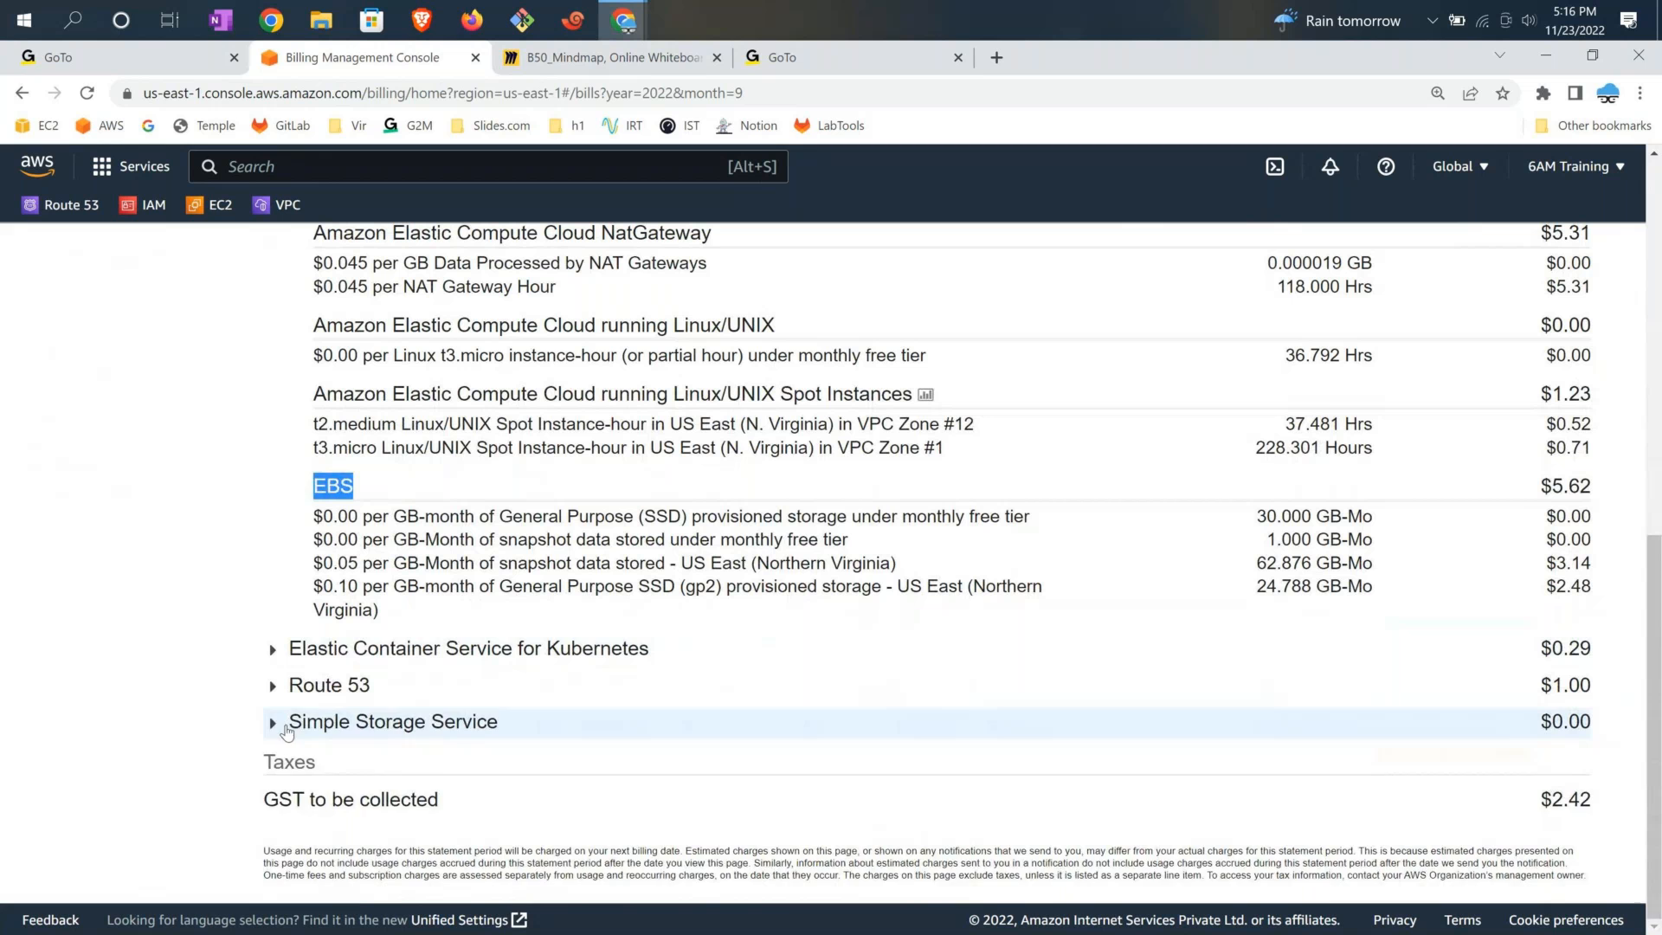
pyautogui.click(275, 685)
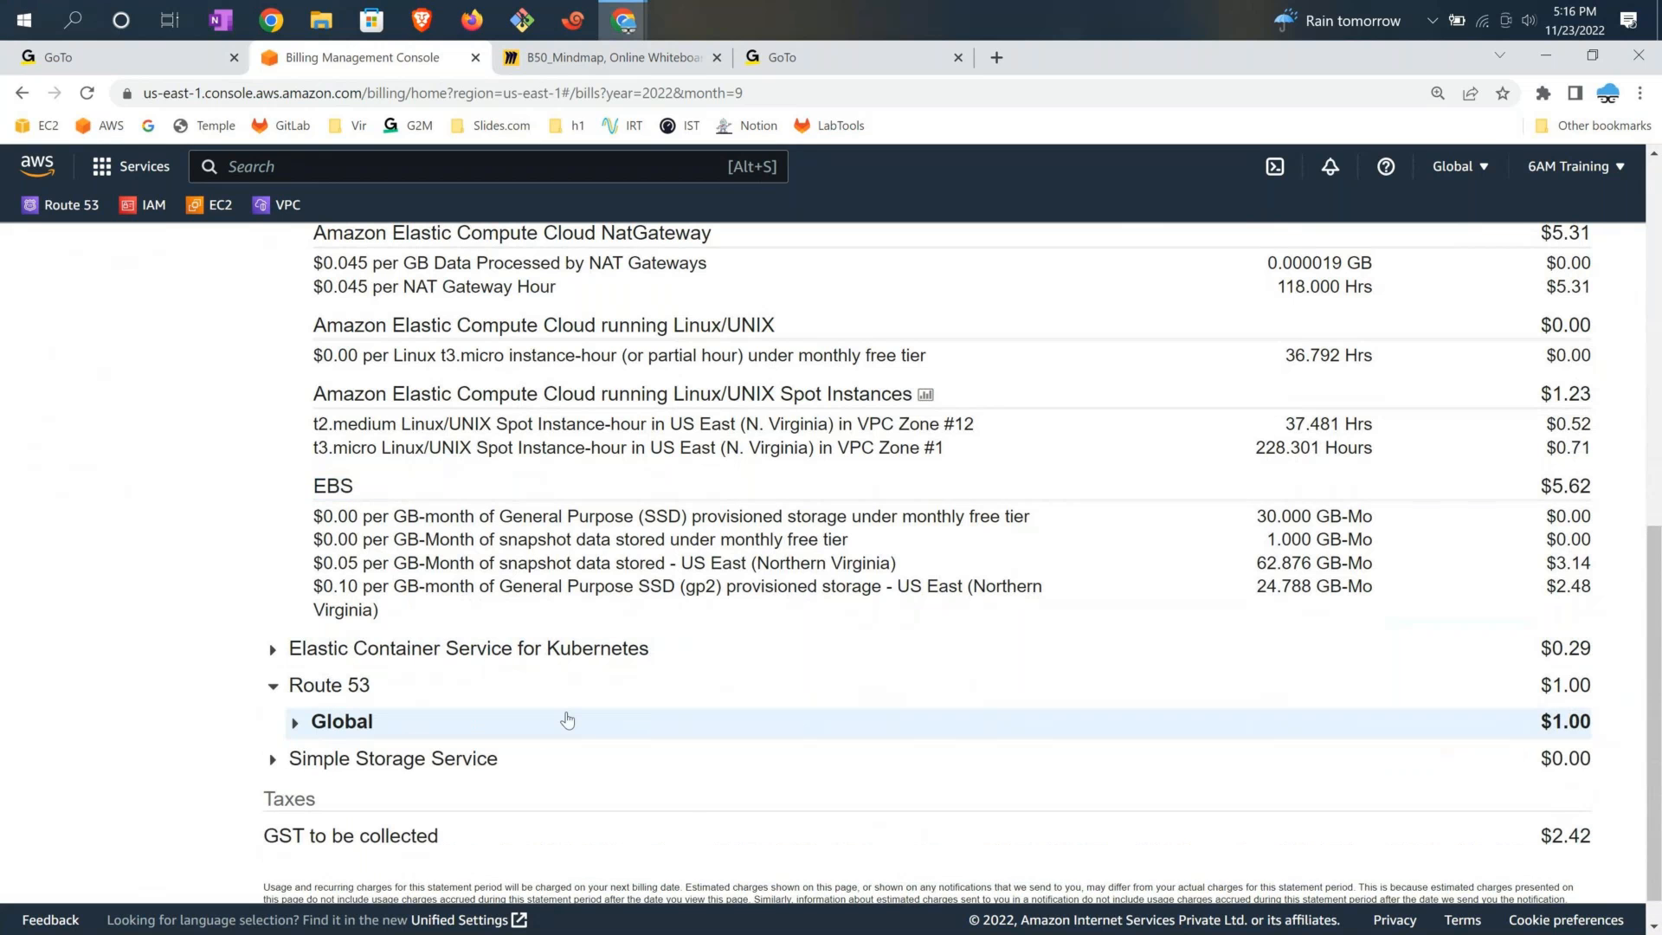
pyautogui.scroll(5, 1214, 640)
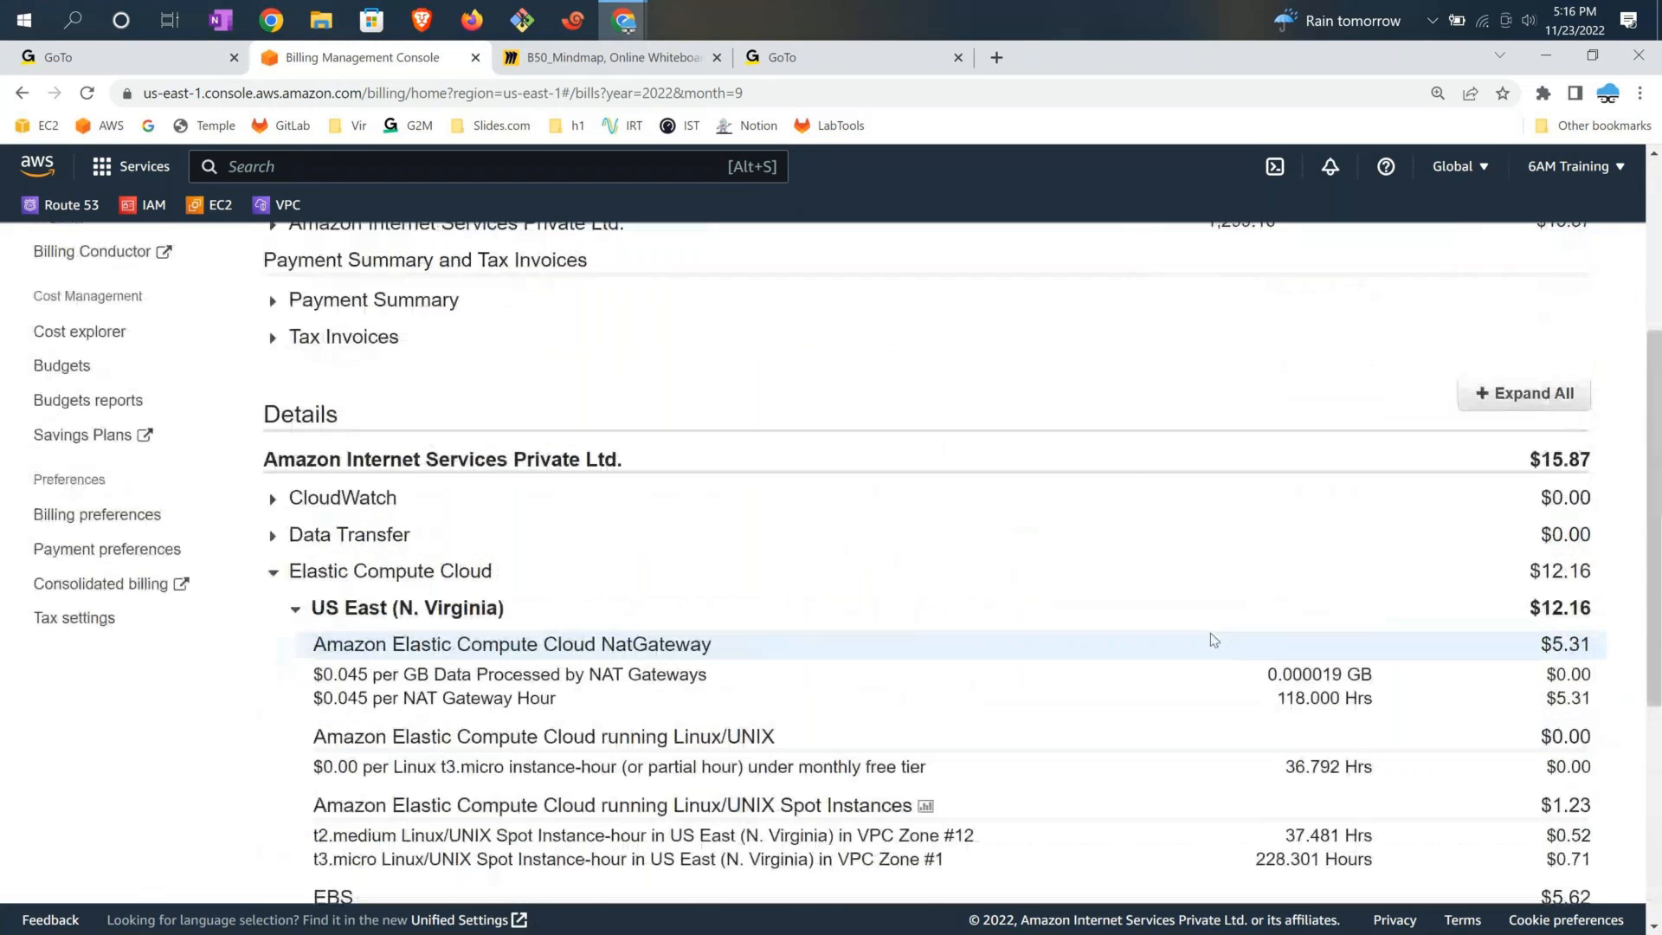
pyautogui.scroll(1, 876, 377)
pyautogui.scroll(3, 913, 431)
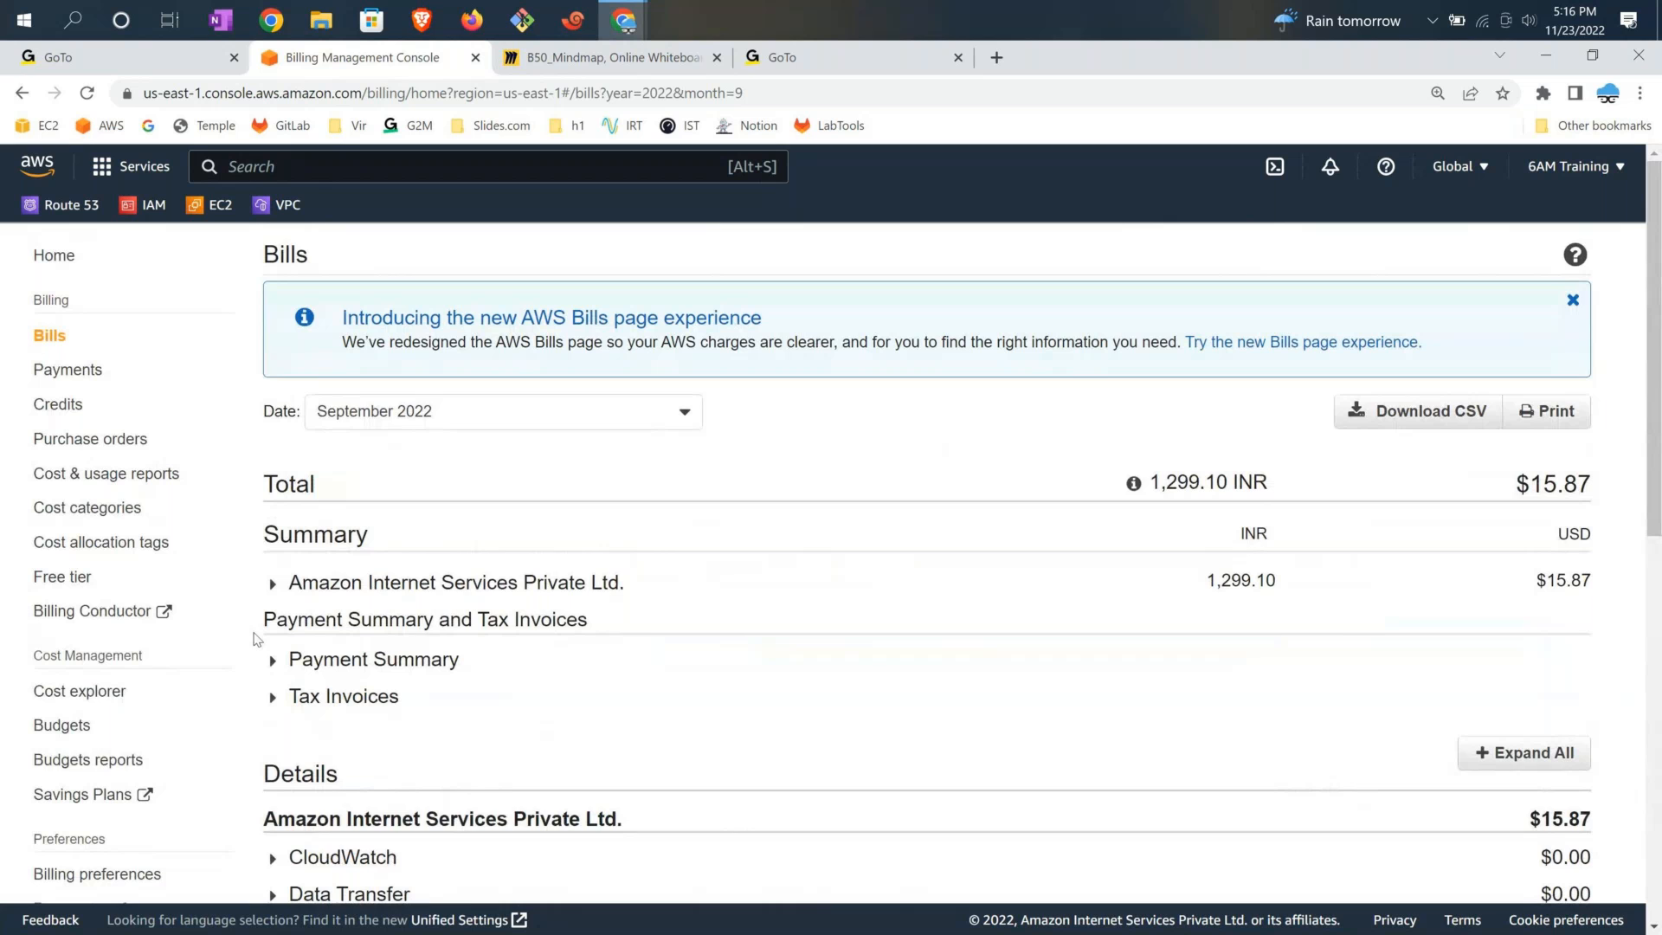
# Start a new budget in Budgets using the Monthly cost budget template
pyautogui.click(62, 734)
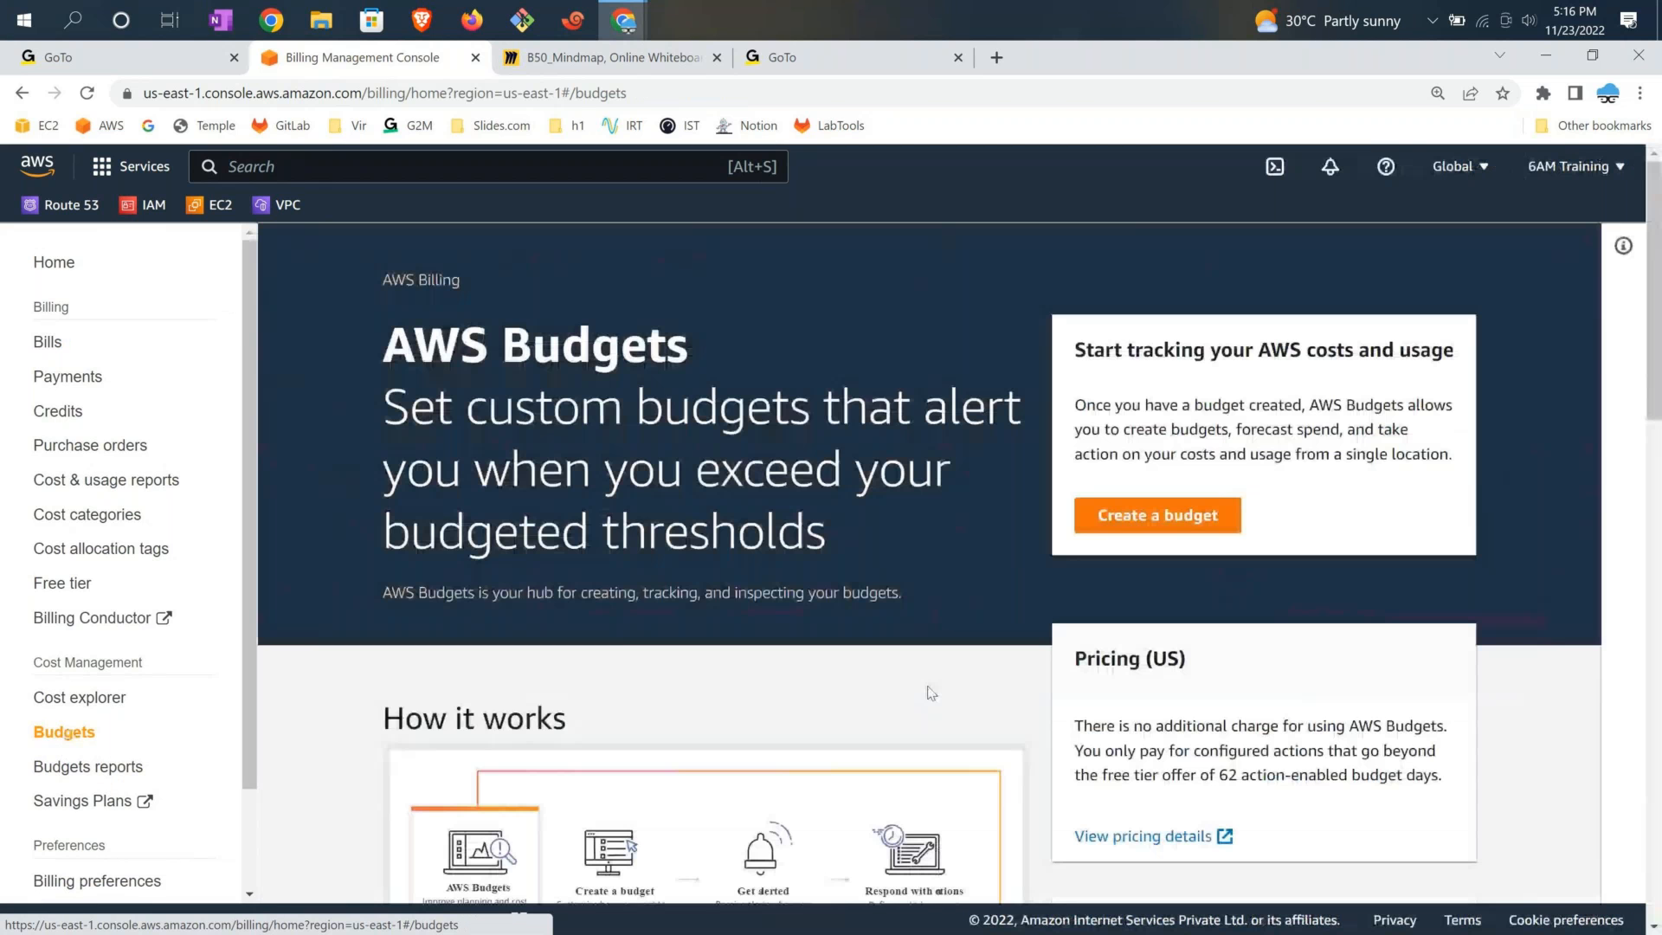
pyautogui.click(1193, 523)
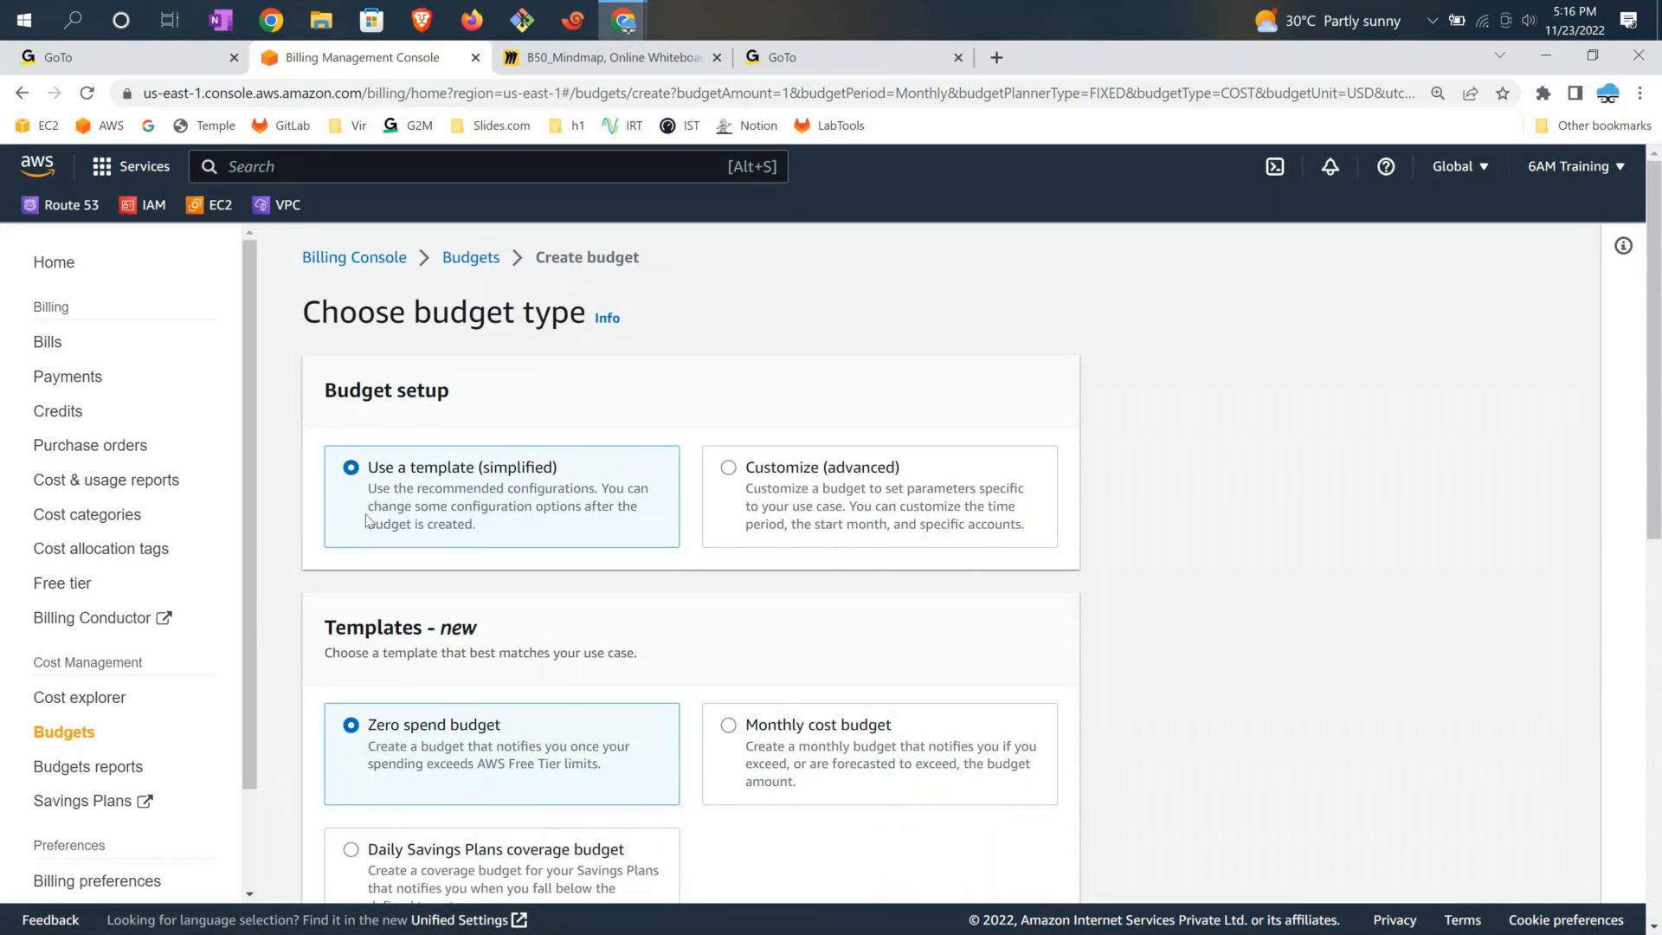
pyautogui.scroll(-2, 640, 575)
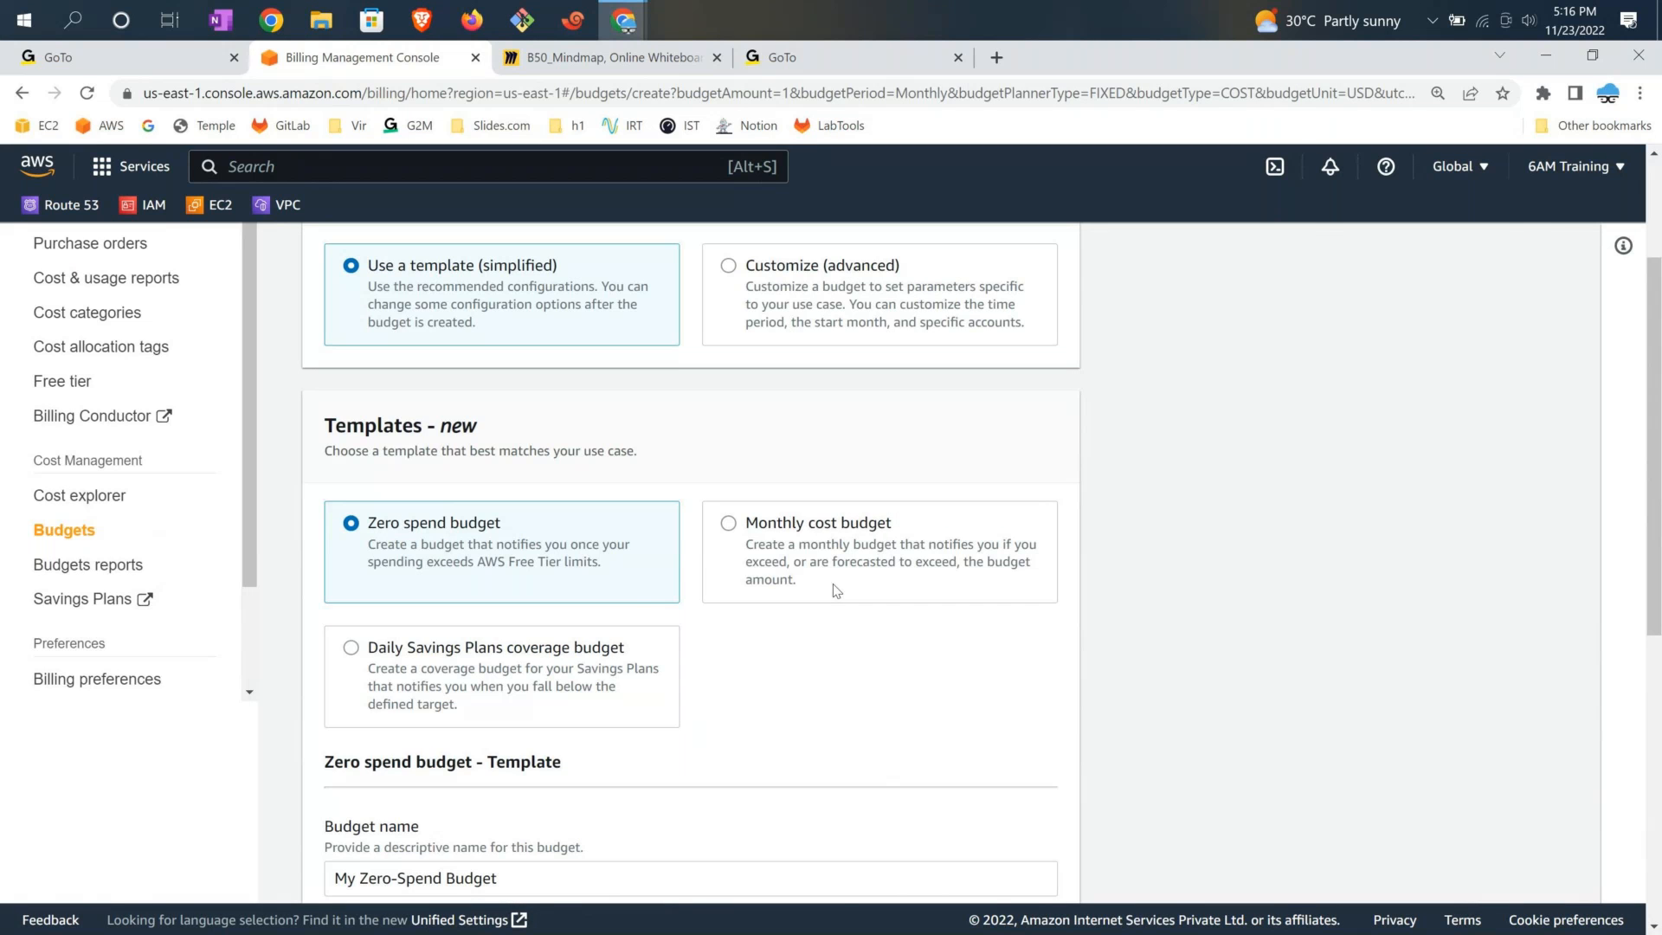
pyautogui.click(785, 531)
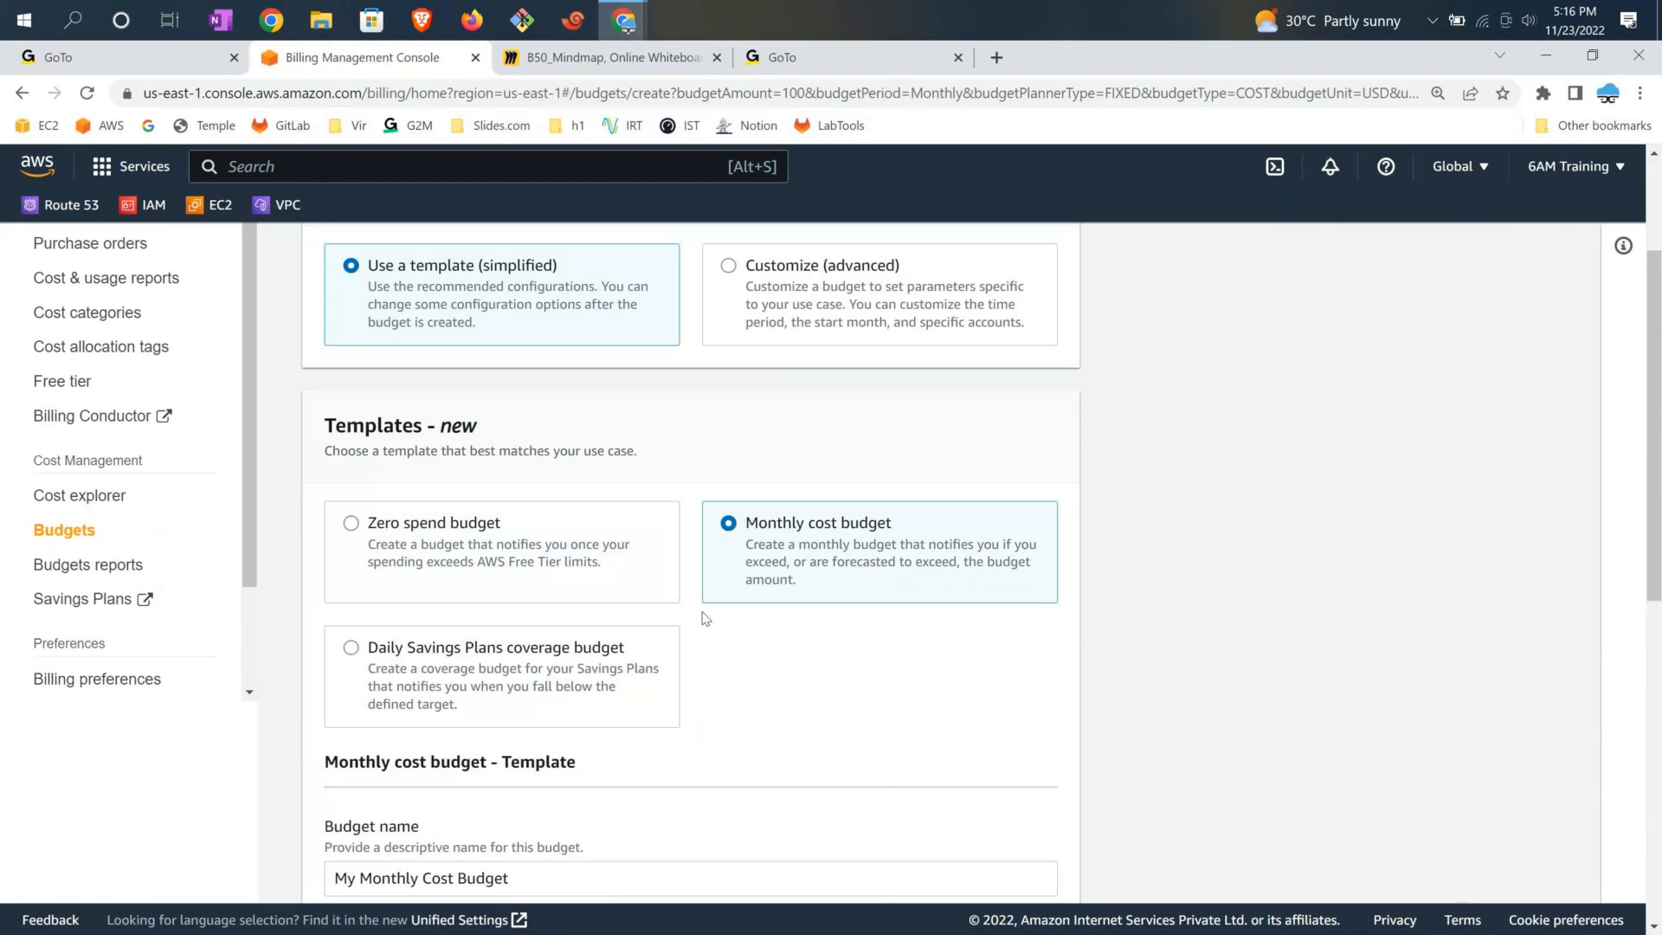
# Rename the budget to 'manu-aws-monthly-budget' and move to the amount field
pyautogui.scroll(-2, 706, 618)
pyautogui.moveTo(528, 671); pyautogui.dragTo(294, 679)
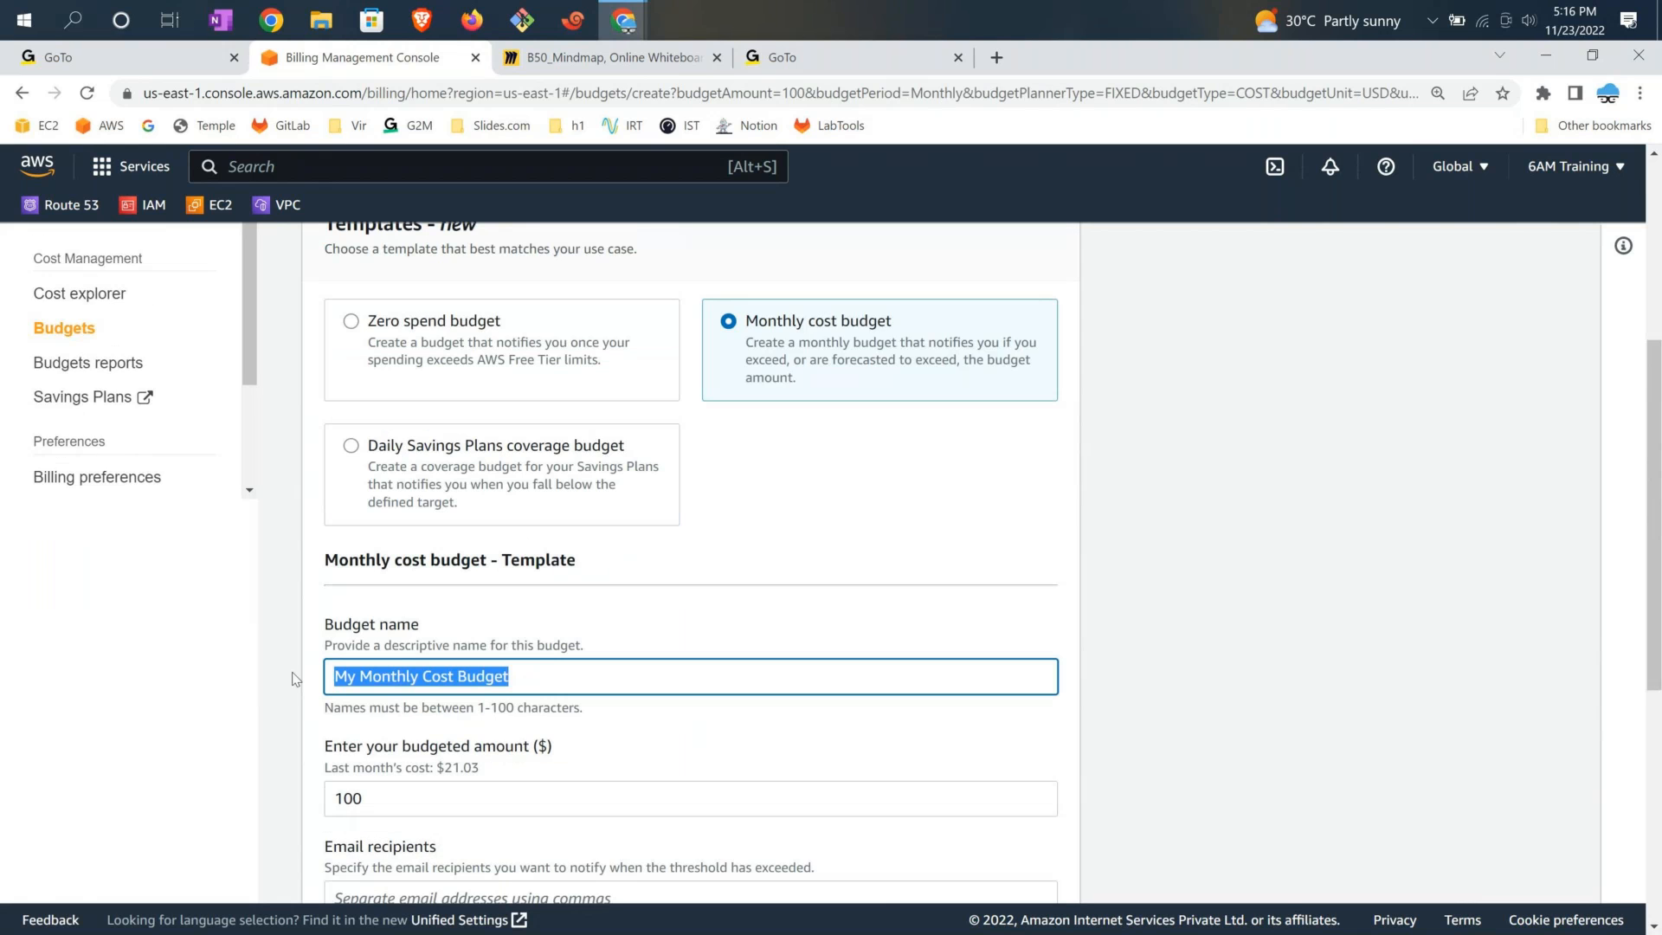
pyautogui.write('manu-aws-monthly-budget')
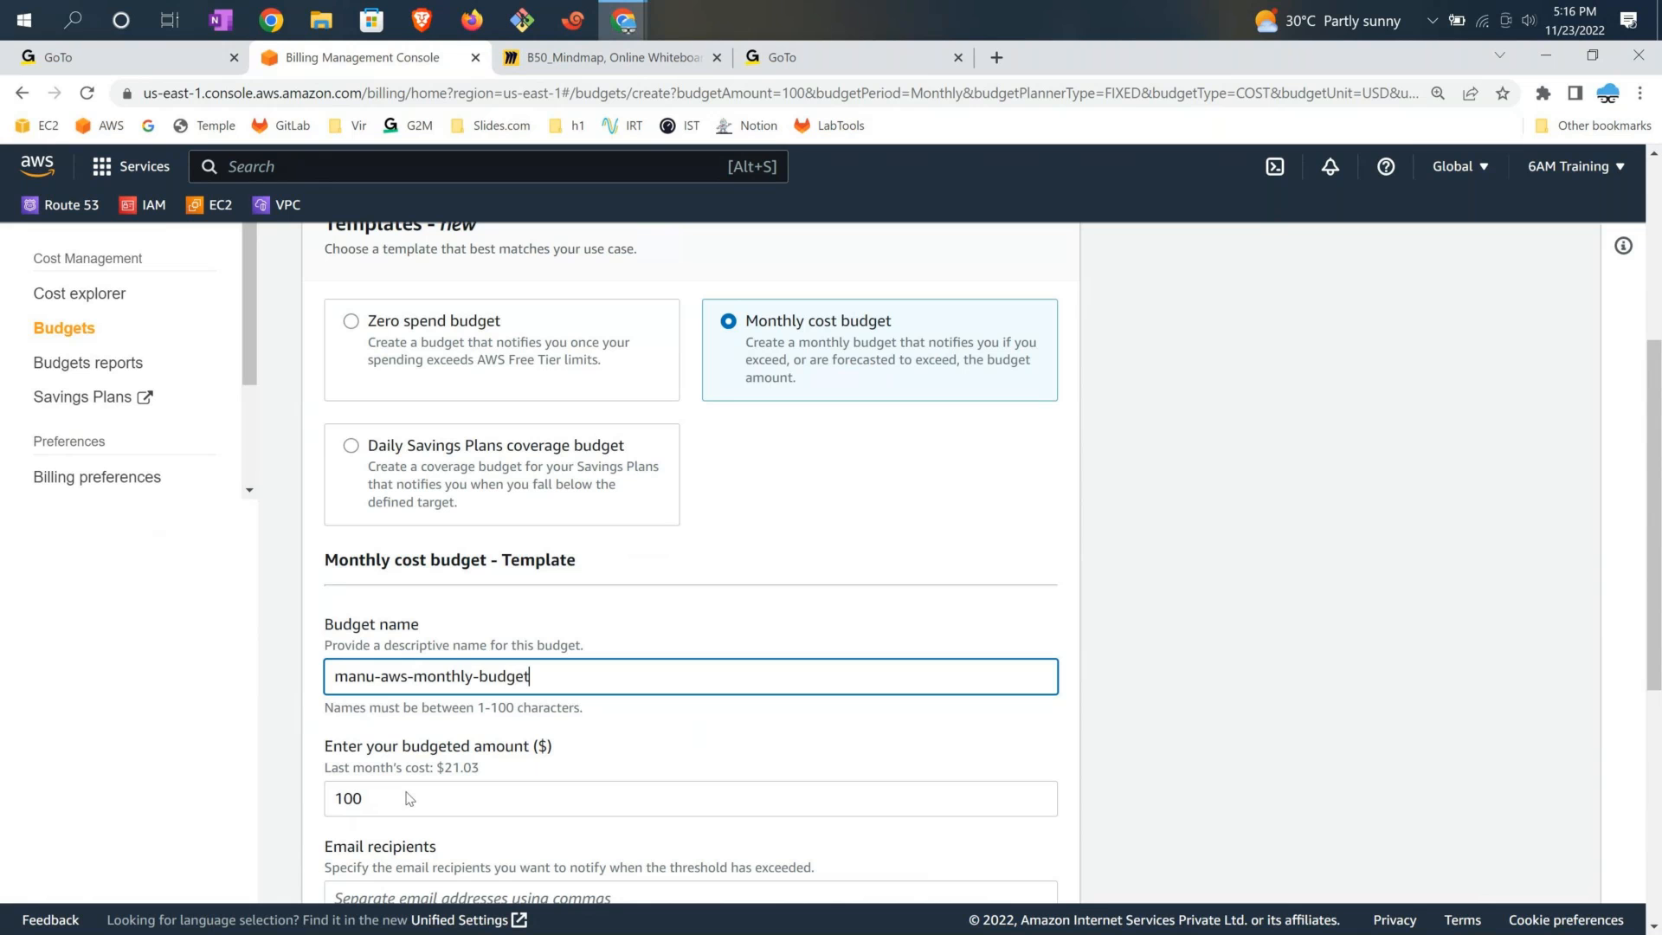
pyautogui.press('Tab')
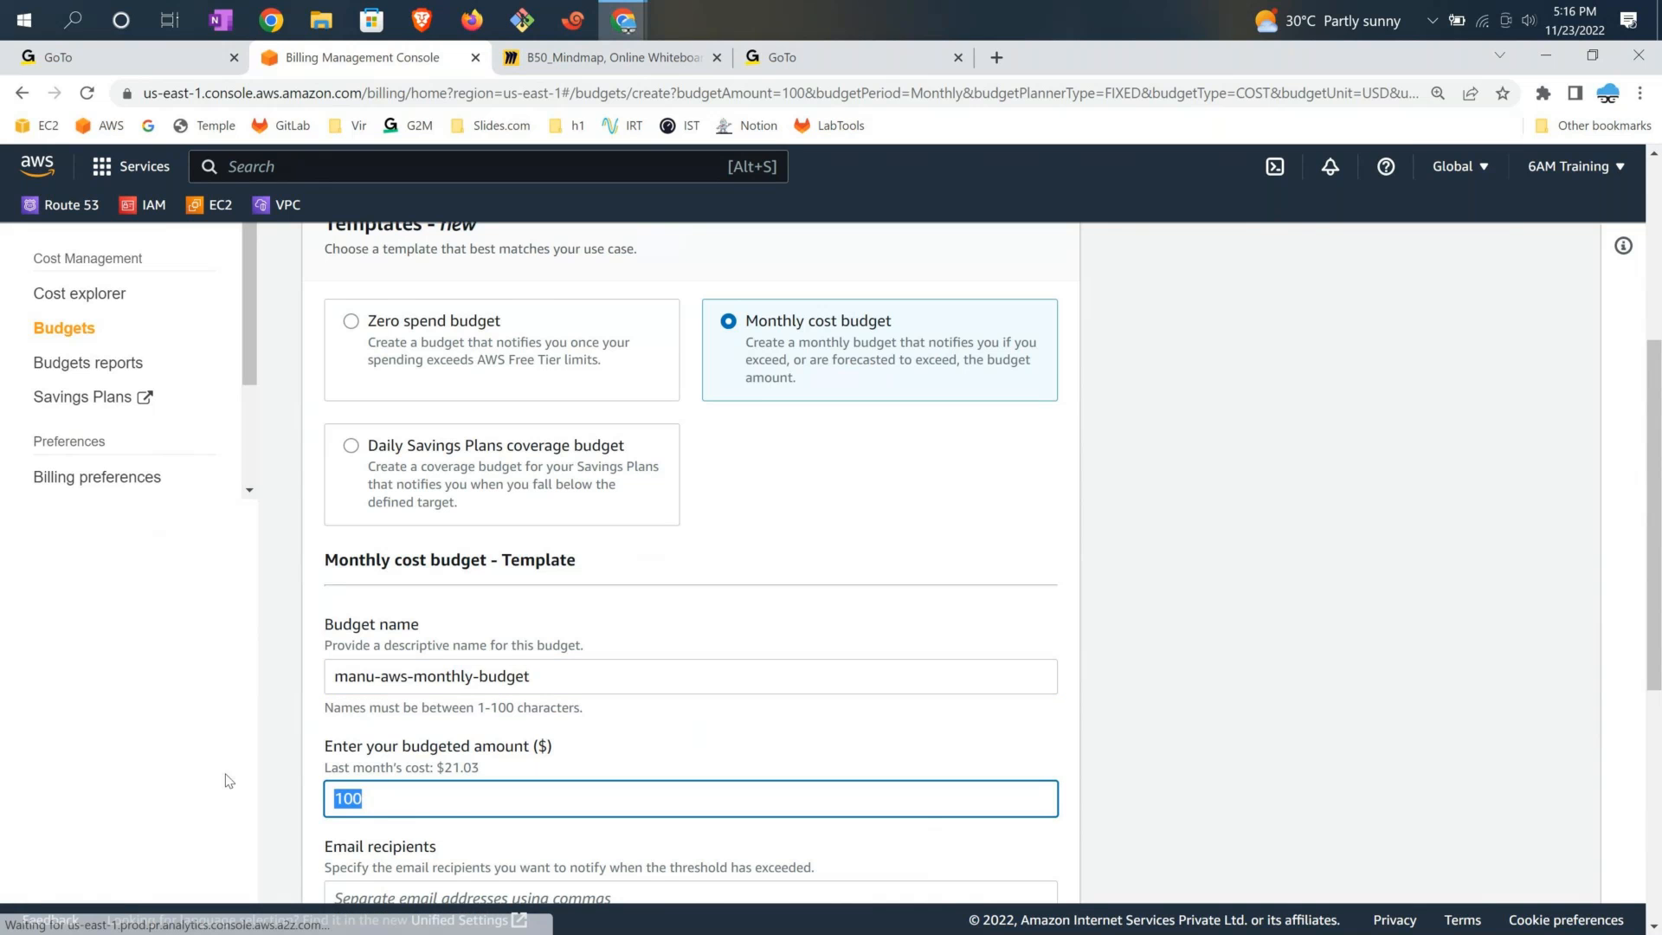
pyautogui.scroll(-5, 988, 489)
# Keep the 100.00 budgeted amount and enter the alert recipient's e-mail address
pyautogui.click(1085, 468)
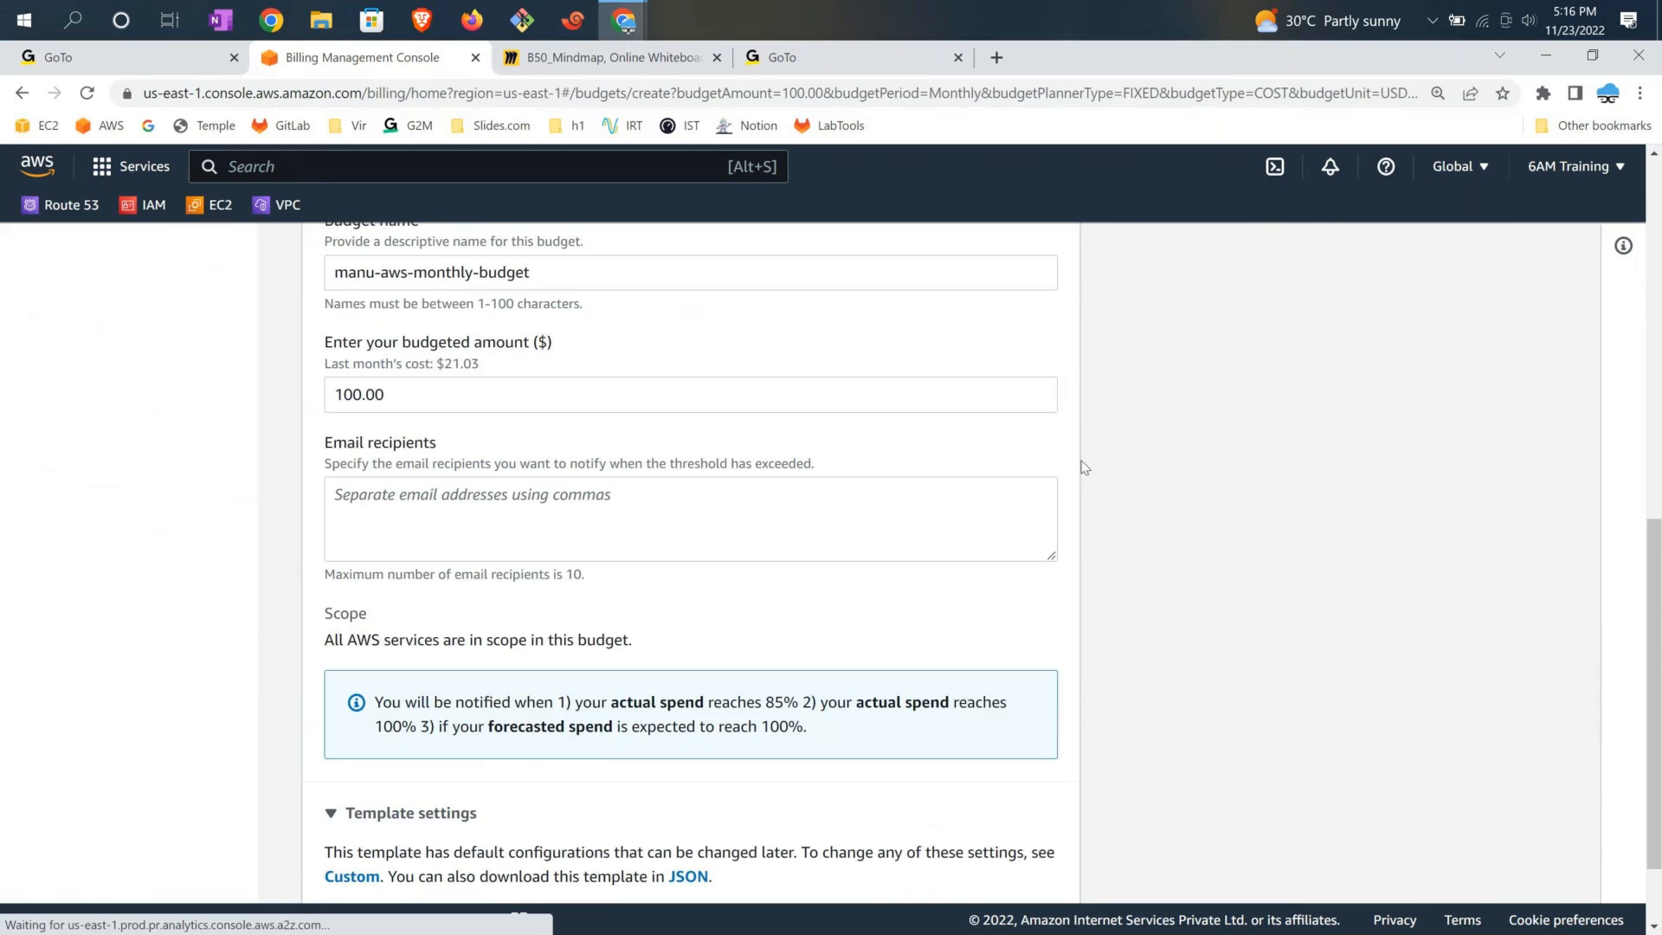
pyautogui.click(422, 387)
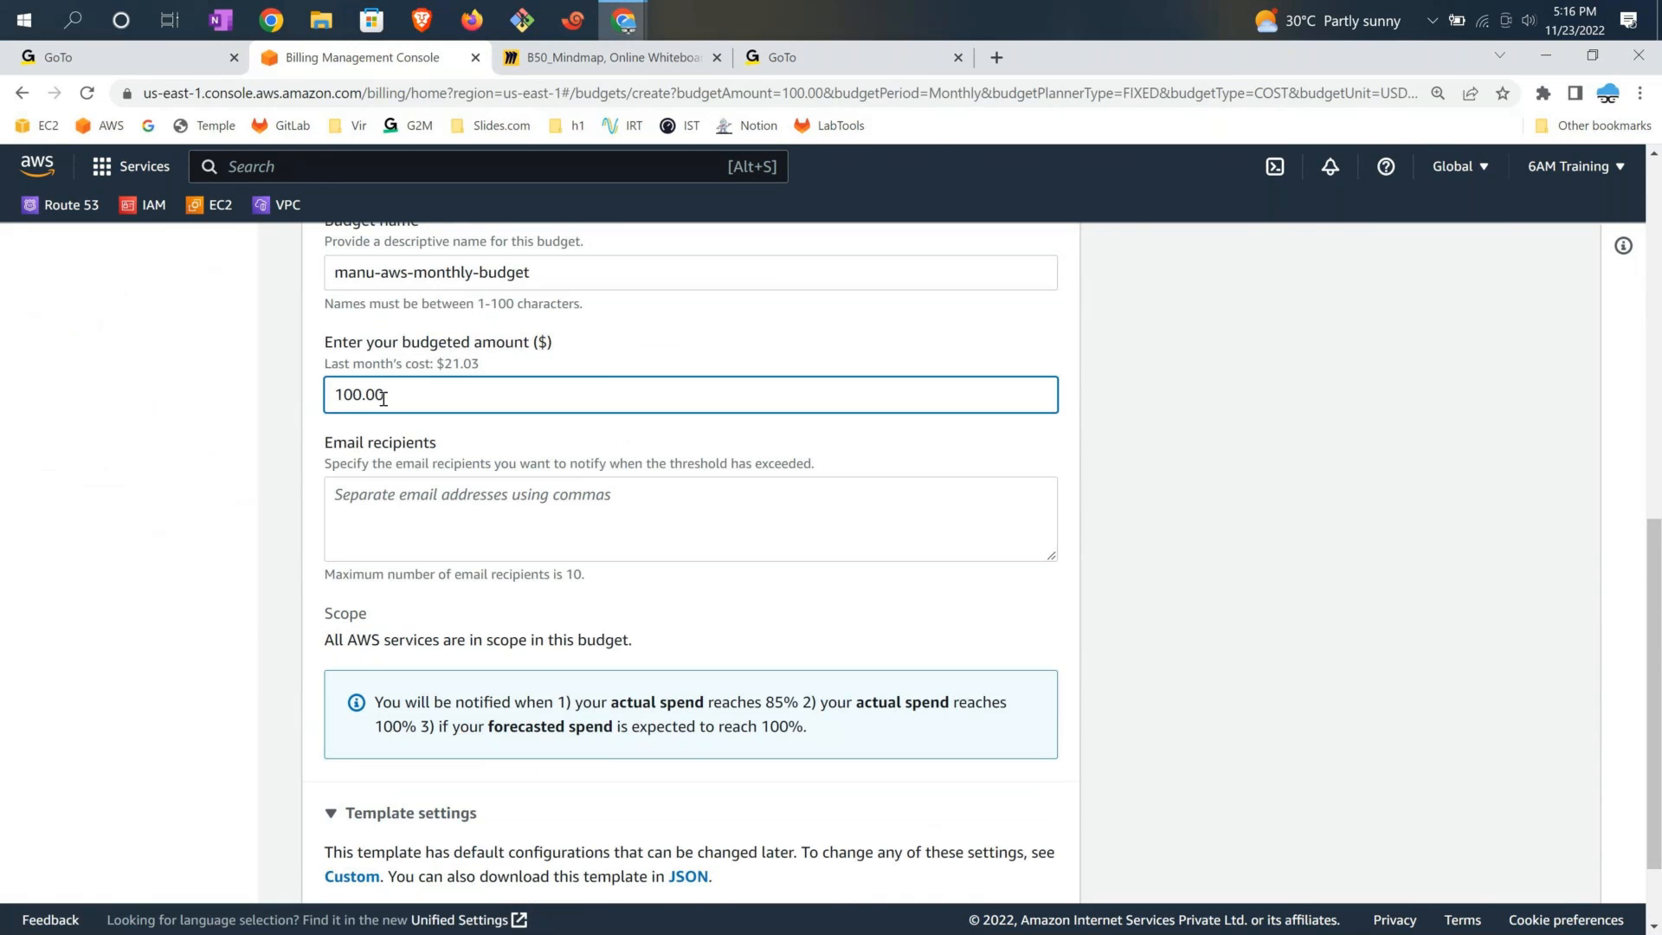
pyautogui.doubleClick(383, 399)
pyautogui.click(502, 556)
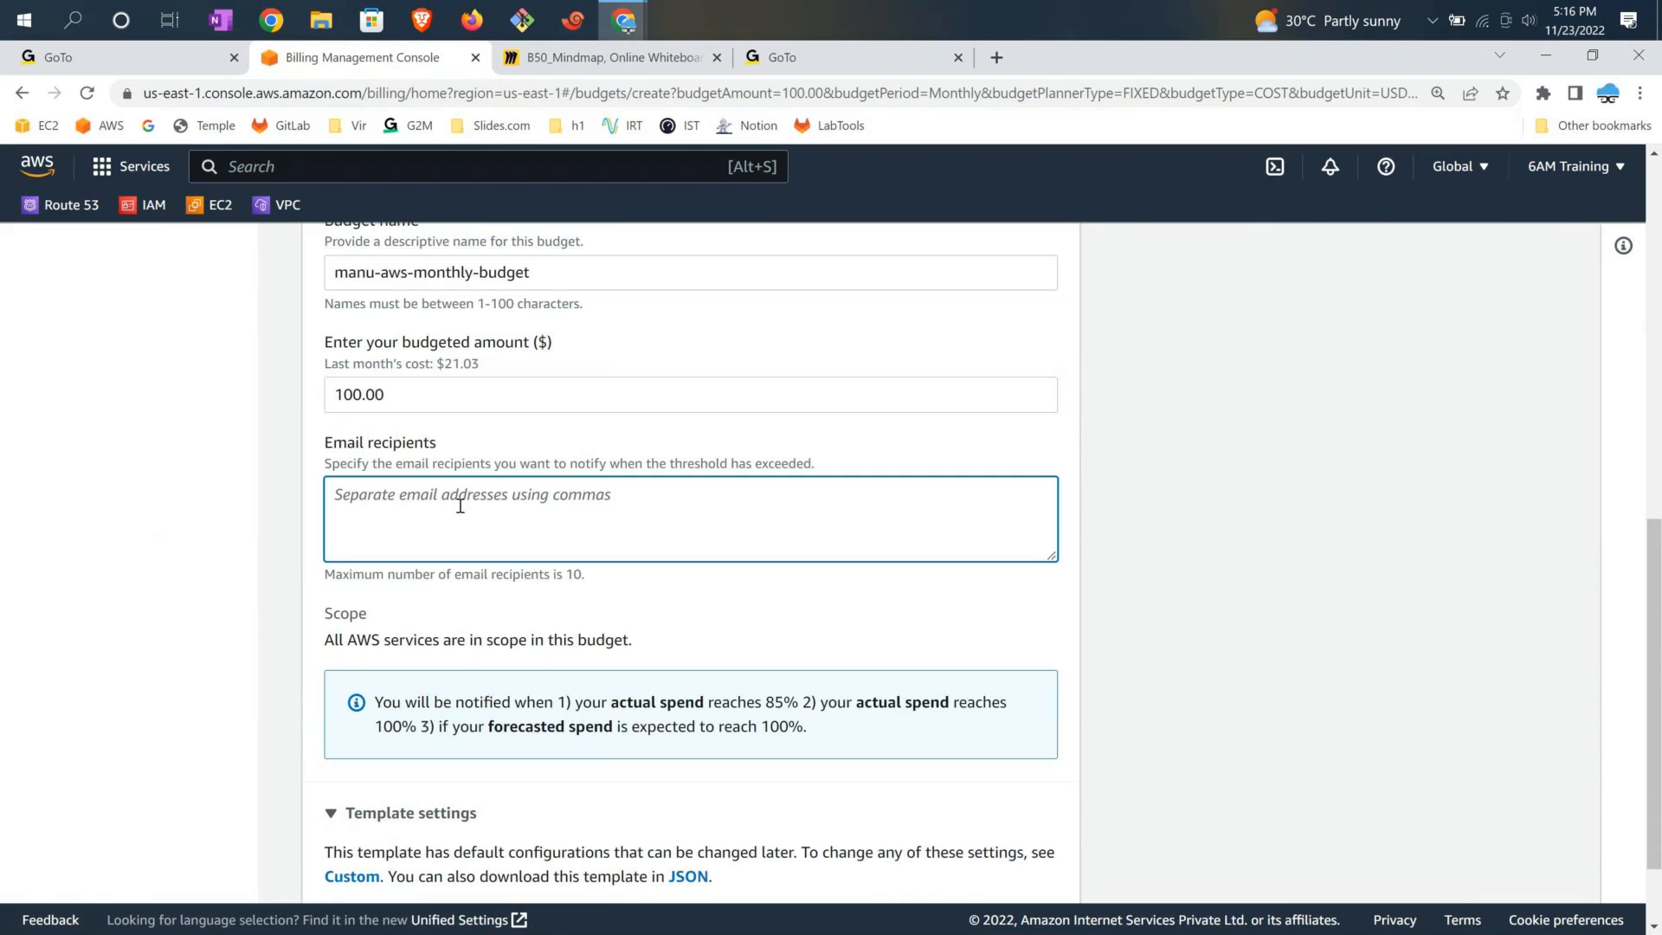
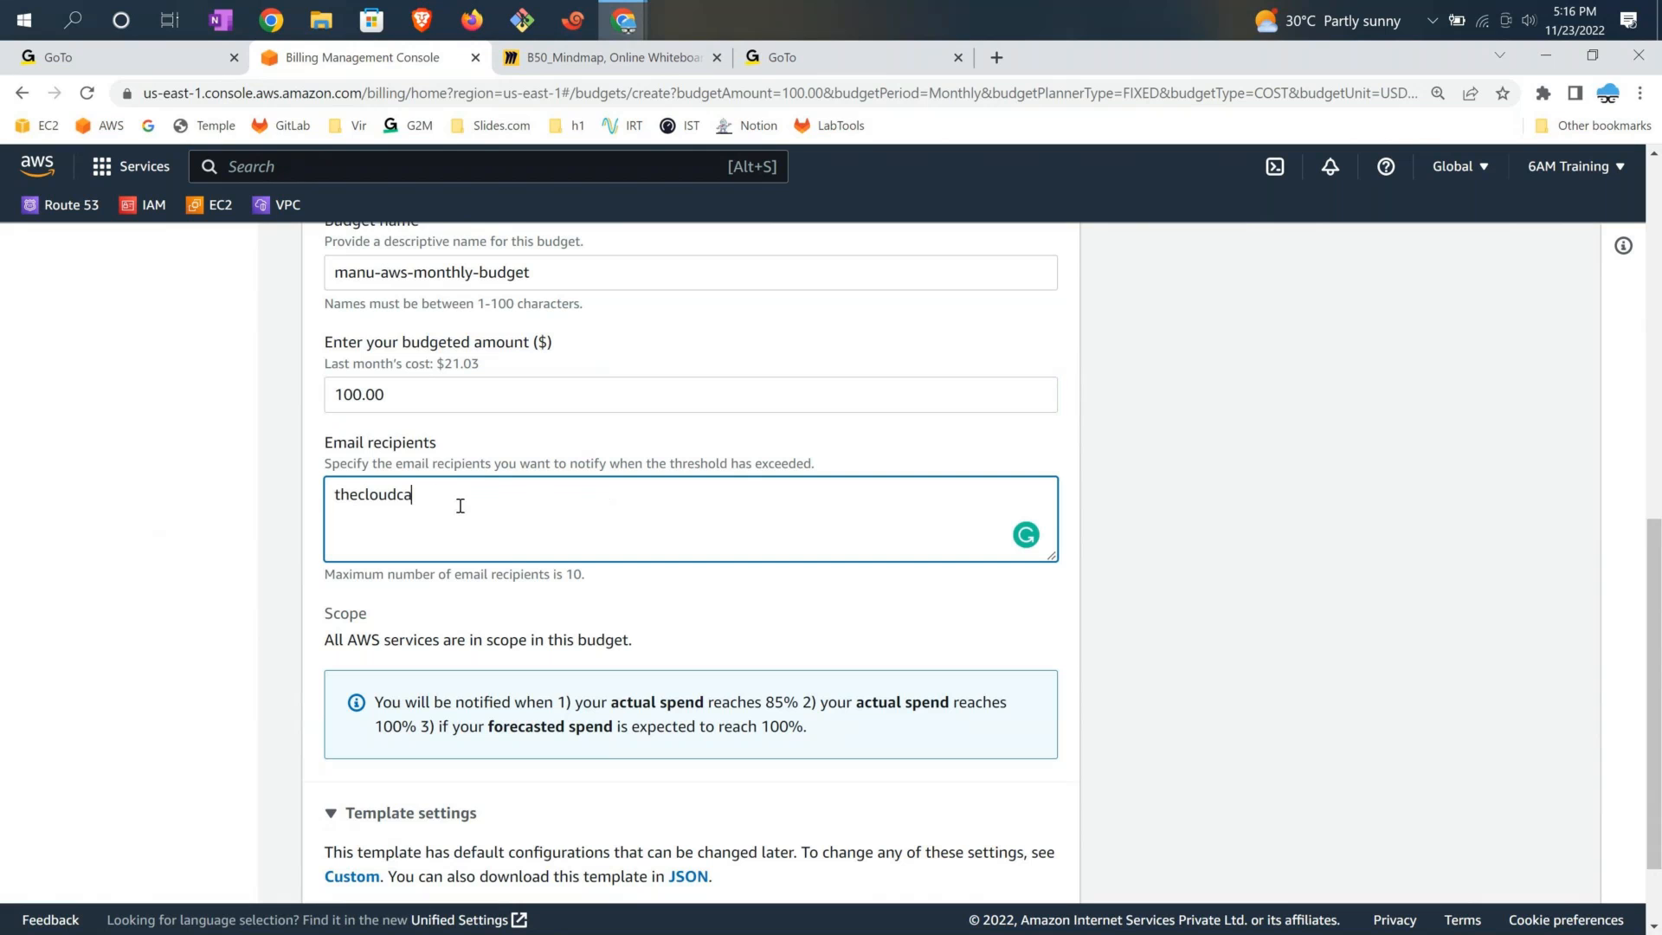
# Review the budget scope description in the template form
pyautogui.moveTo(325, 639); pyautogui.dragTo(739, 656)
pyautogui.click(741, 655)
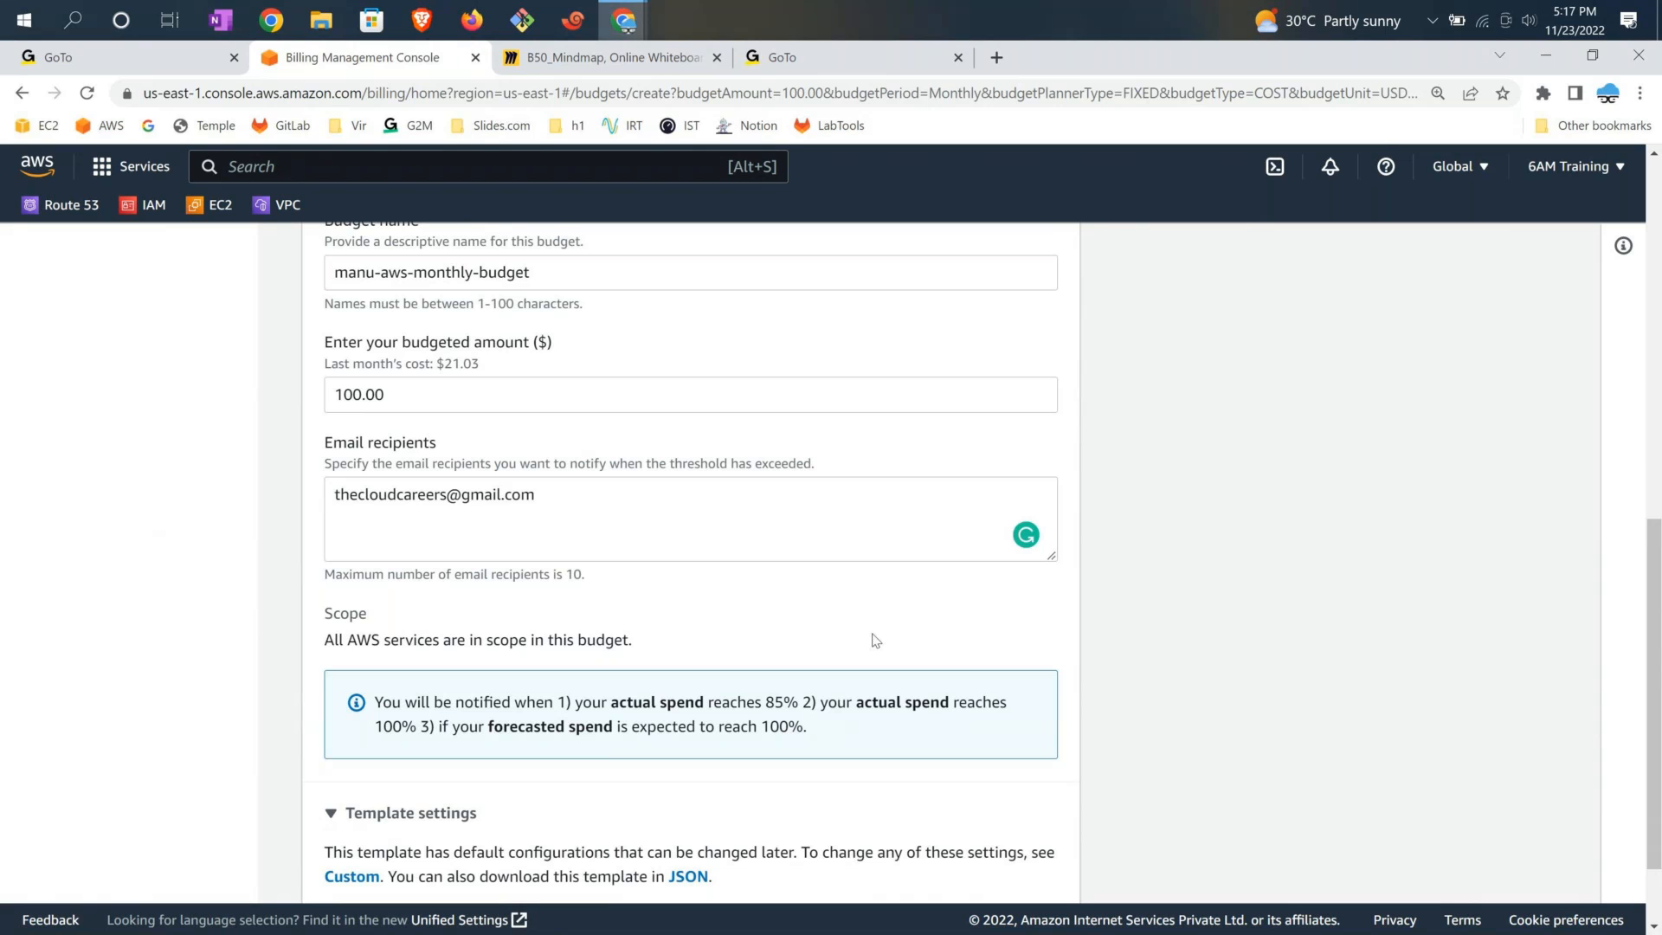
pyautogui.scroll(-1, 875, 640)
pyautogui.scroll(2, 769, 585)
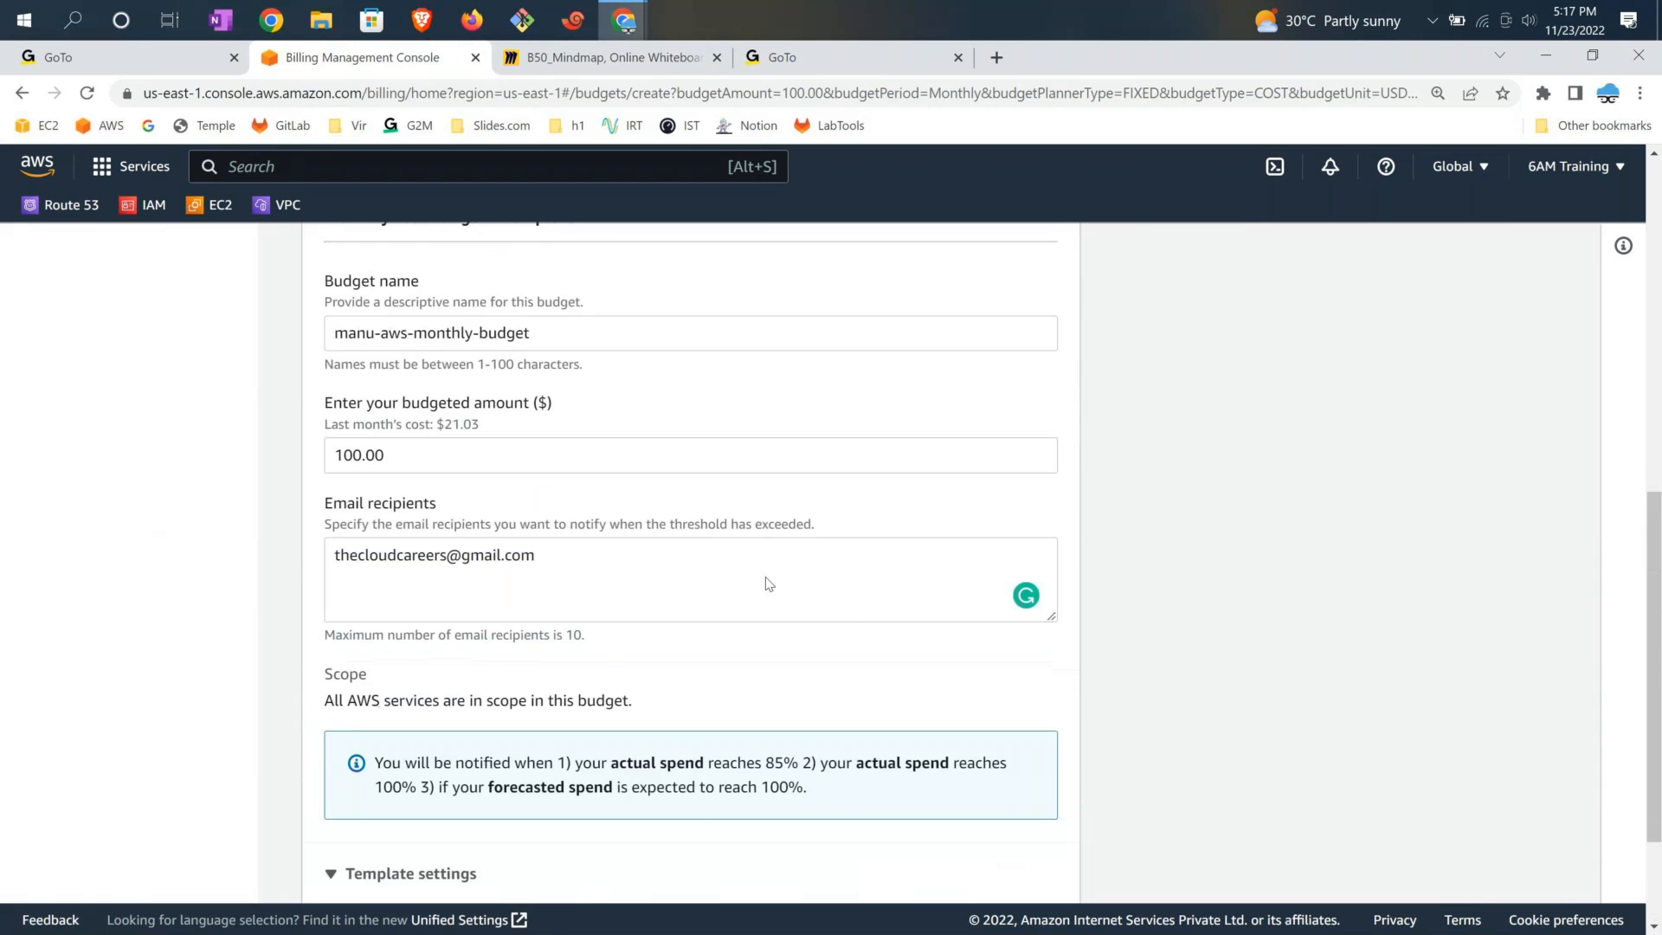
pyautogui.scroll(1, 769, 584)
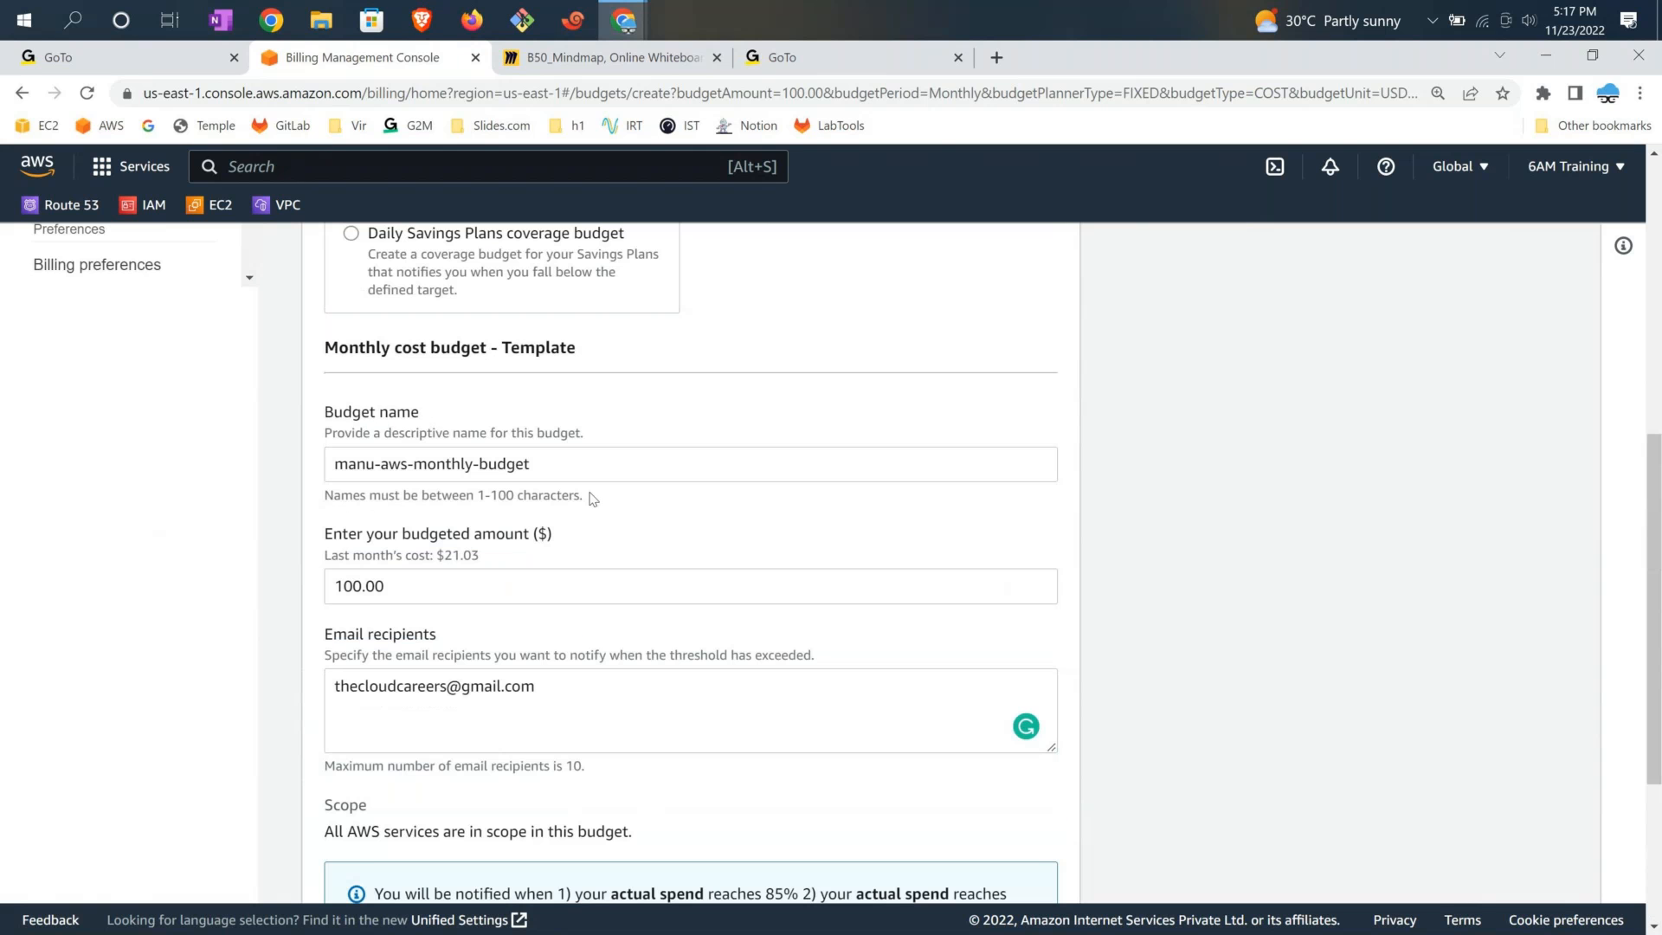
pyautogui.scroll(1, 613, 599)
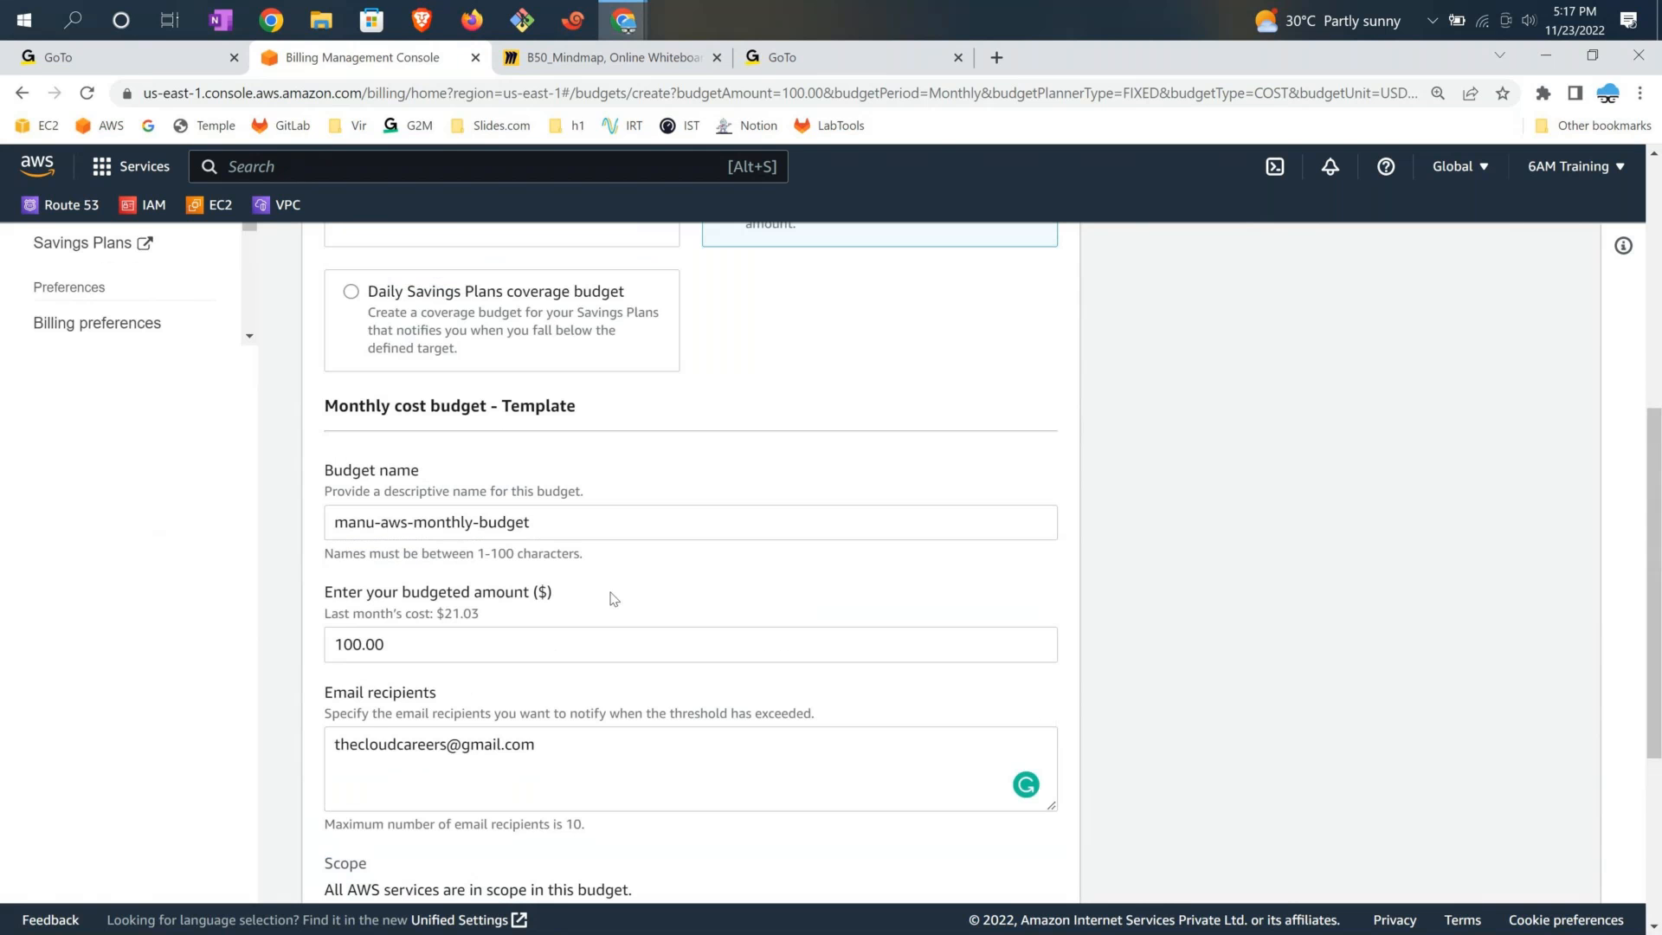
pyautogui.scroll(1, 614, 598)
pyautogui.scroll(1, 715, 503)
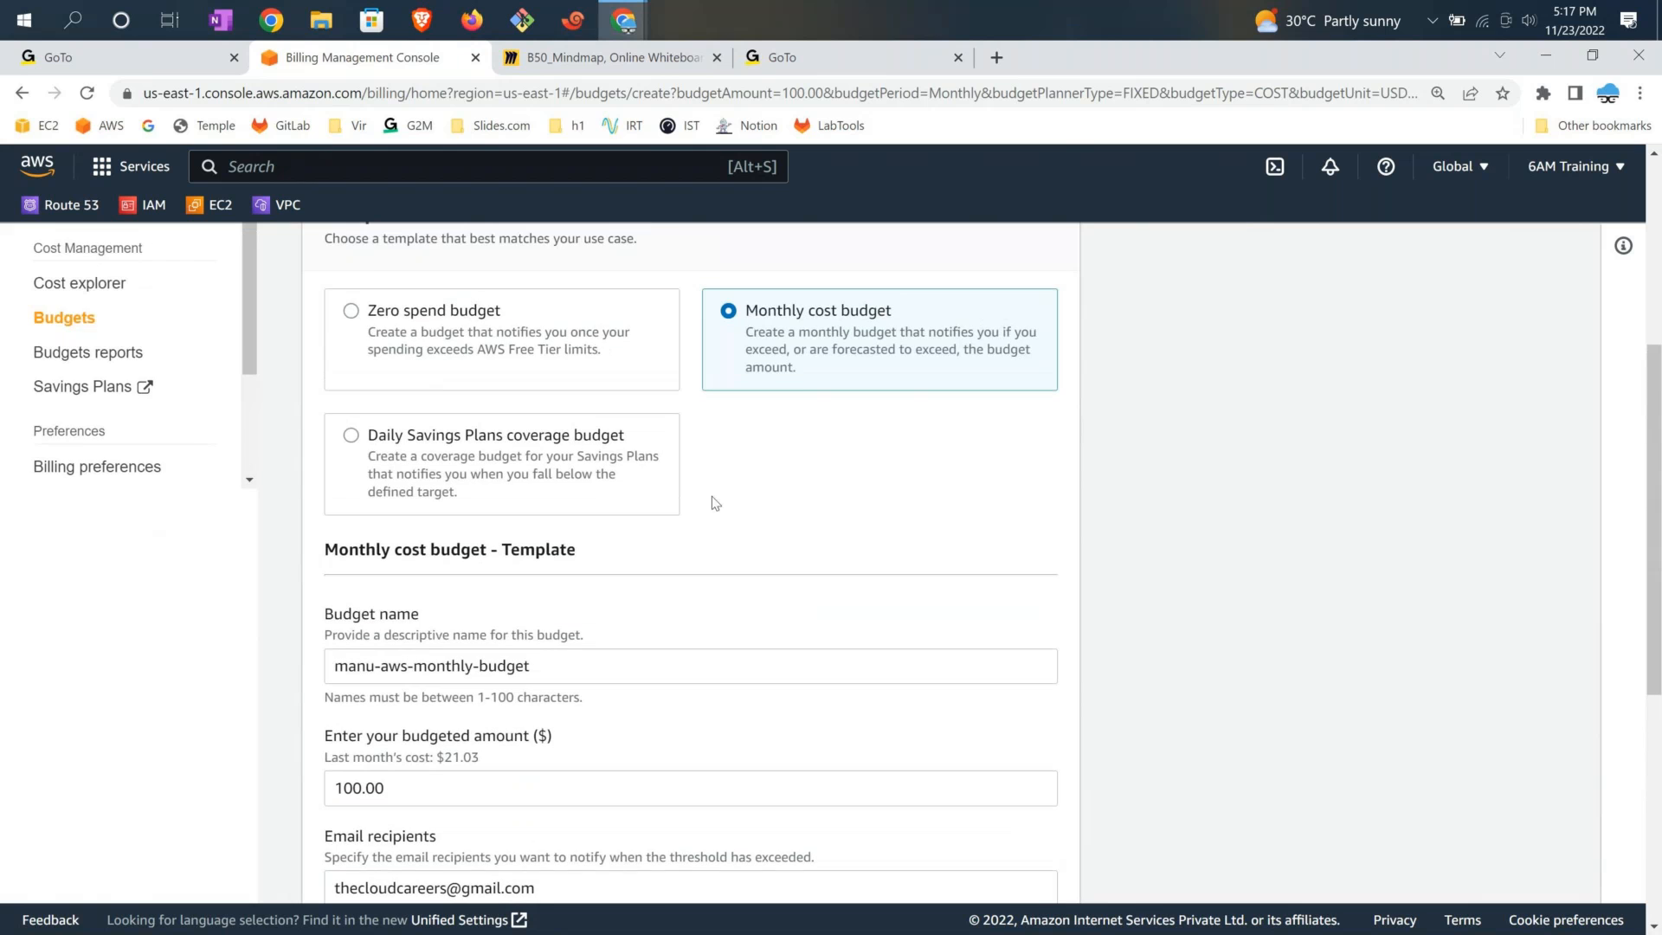
pyautogui.scroll(3, 715, 503)
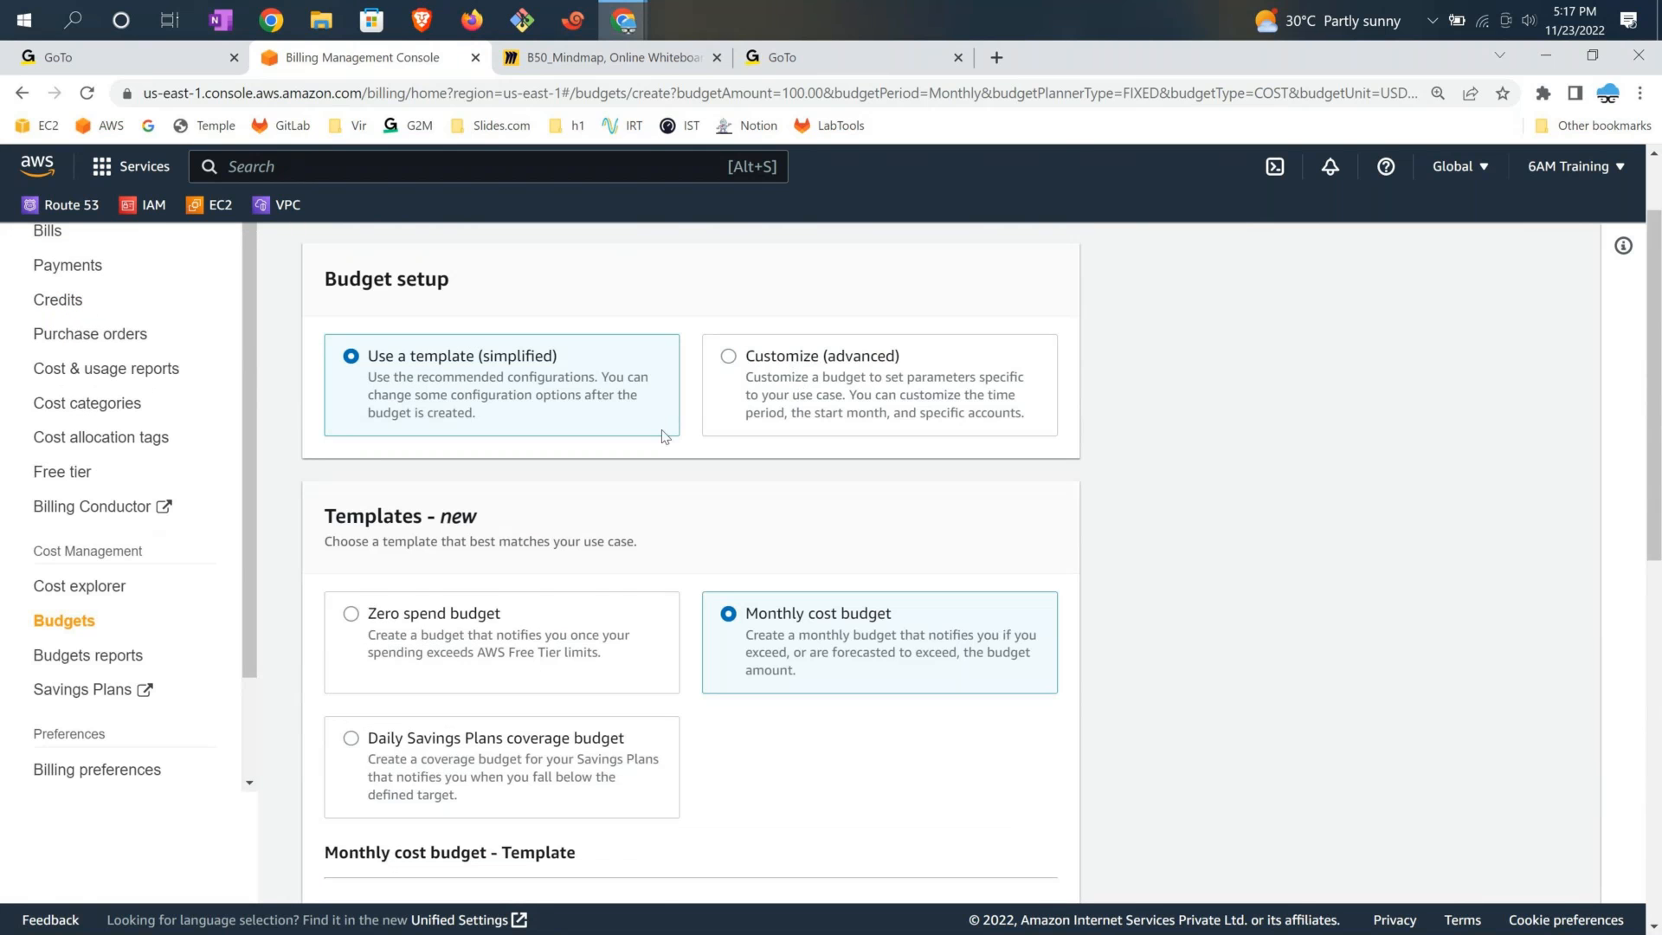
pyautogui.scroll(-1, 665, 436)
pyautogui.scroll(-7, 665, 437)
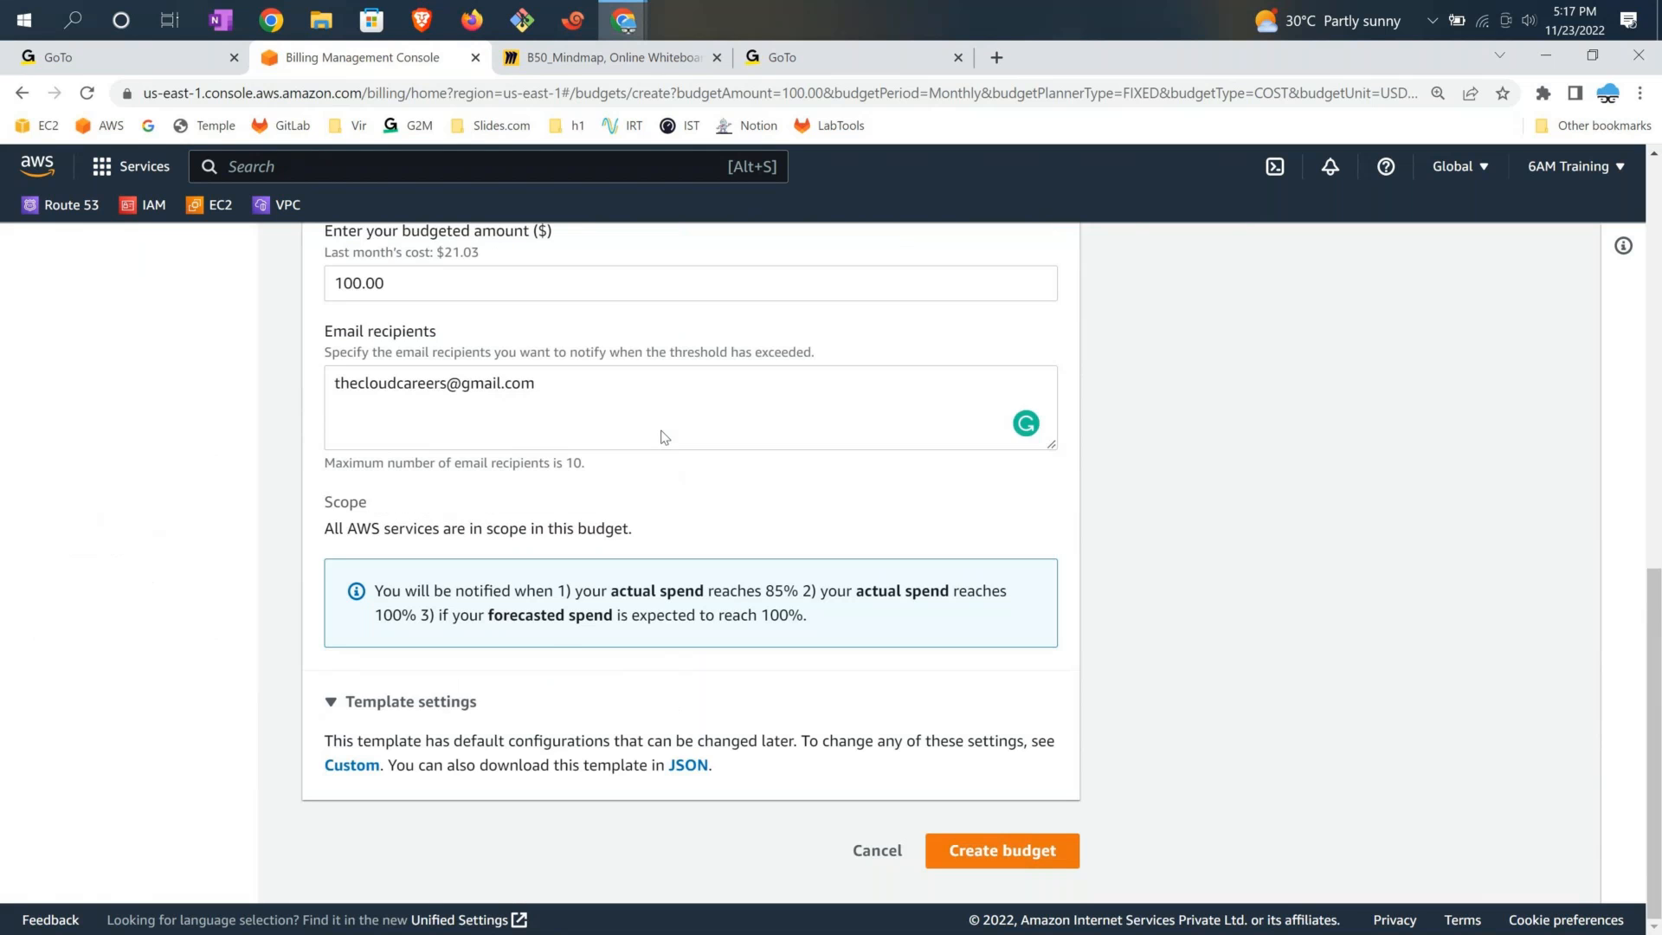
# Review the notification conditions, including the forecasted spend alert
pyautogui.moveTo(375, 593); pyautogui.dragTo(996, 620)
pyautogui.moveTo(439, 615); pyautogui.dragTo(951, 736)
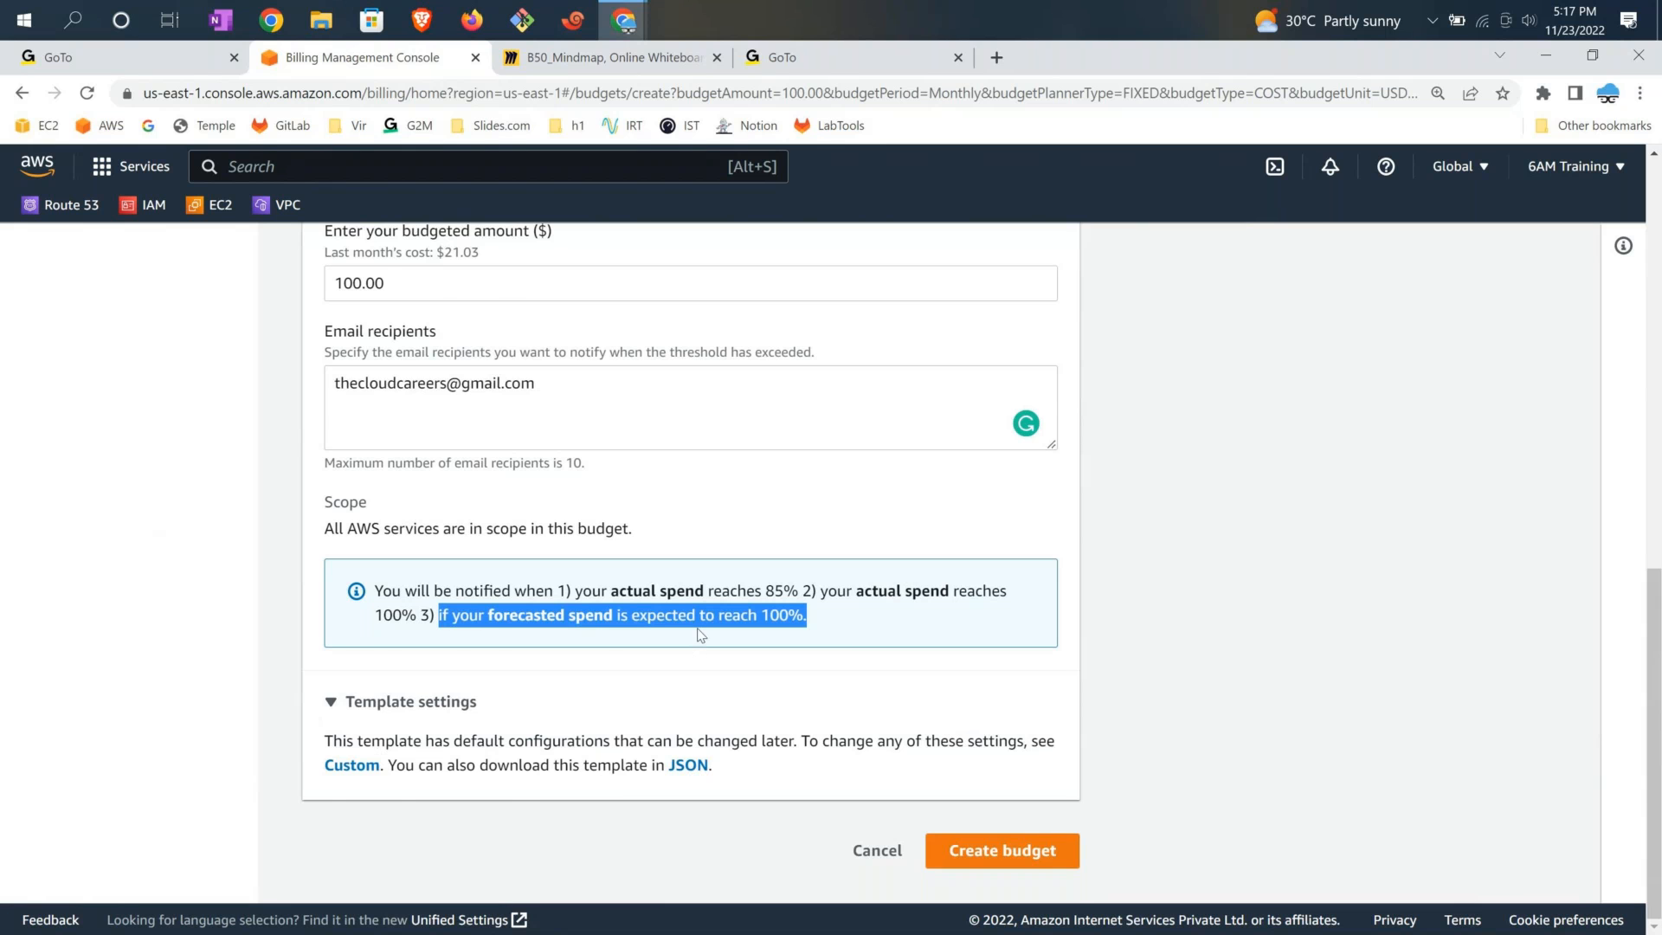
pyautogui.scroll(3, 701, 634)
pyautogui.scroll(1, 704, 611)
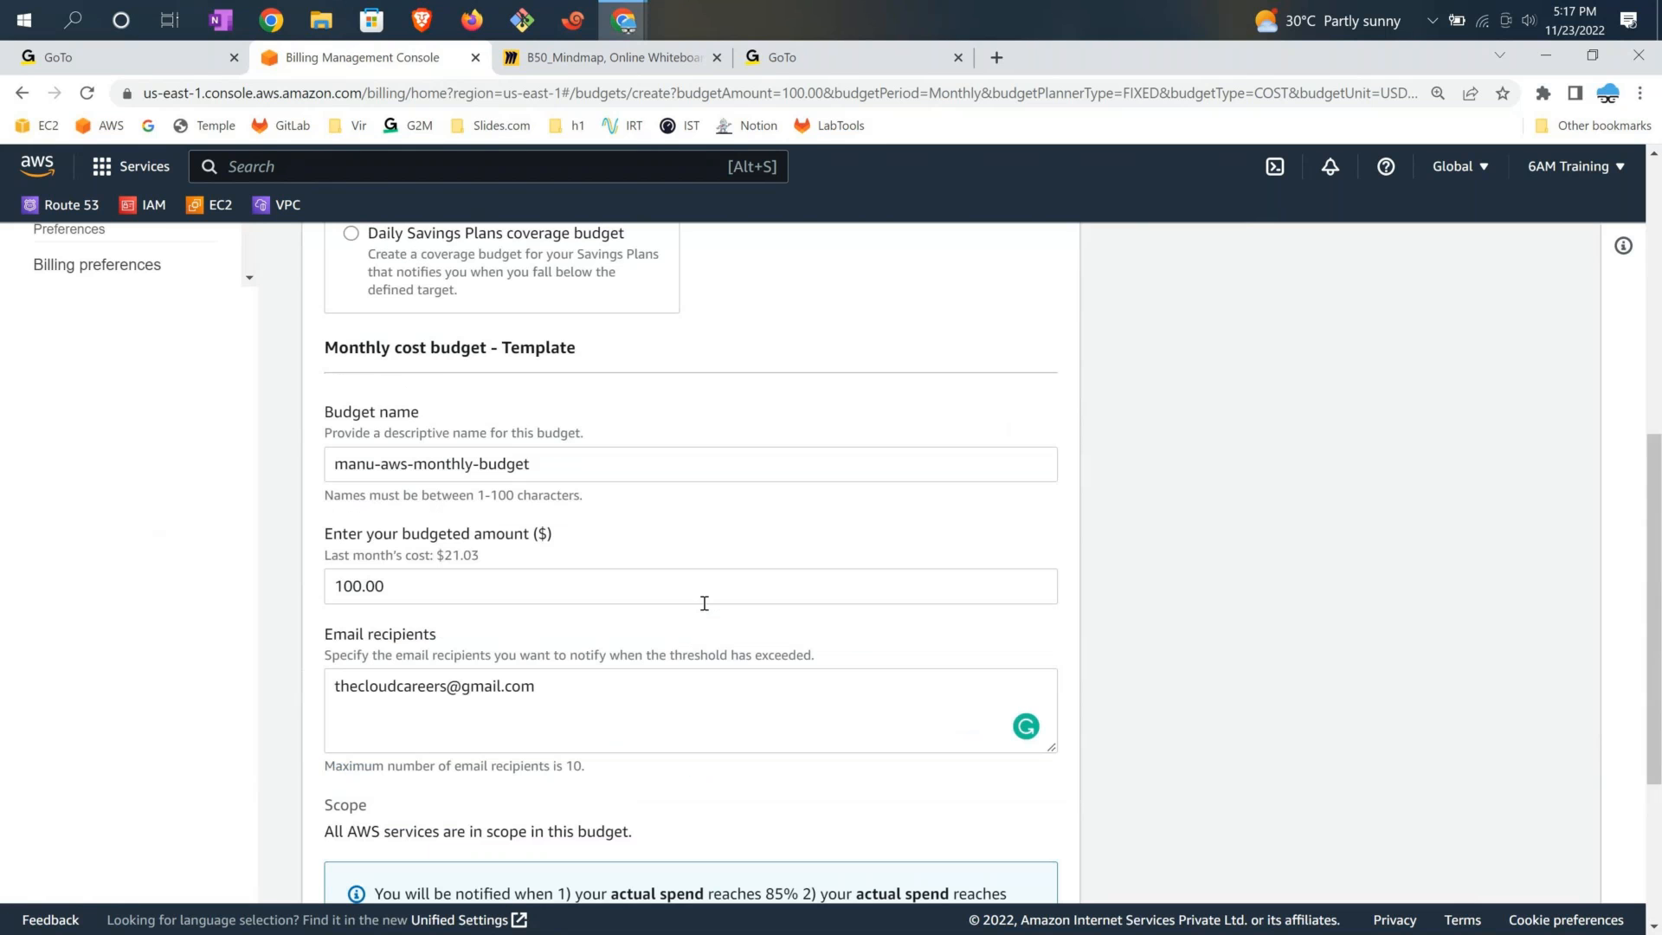
pyautogui.scroll(3, 704, 603)
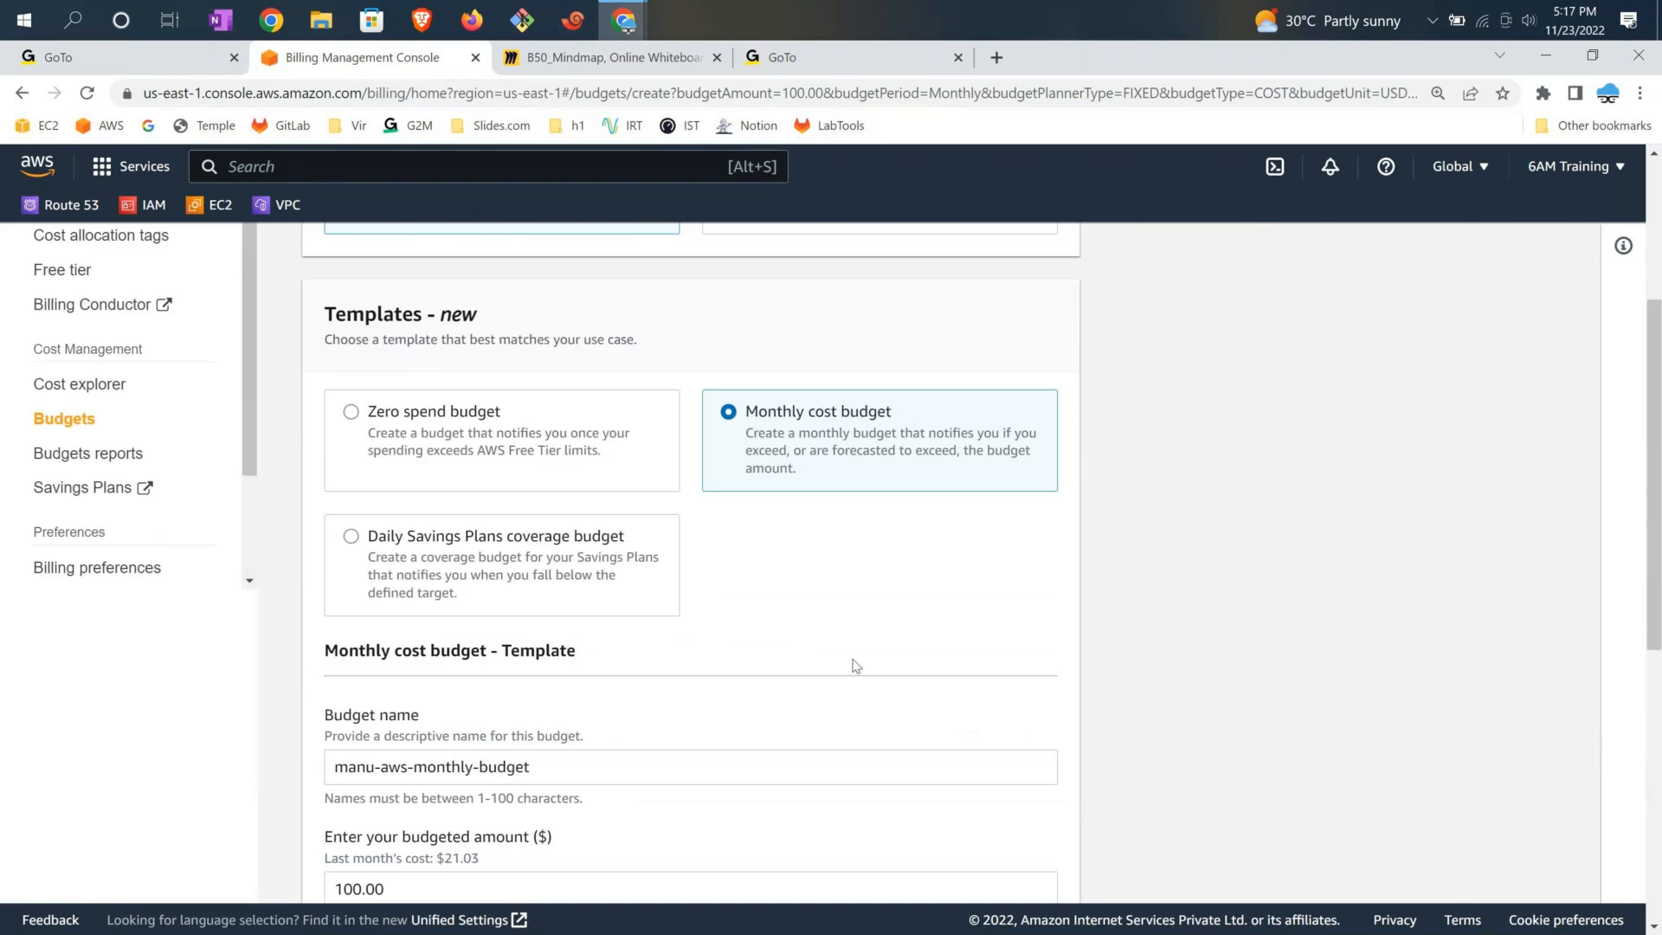
pyautogui.scroll(-7, 855, 664)
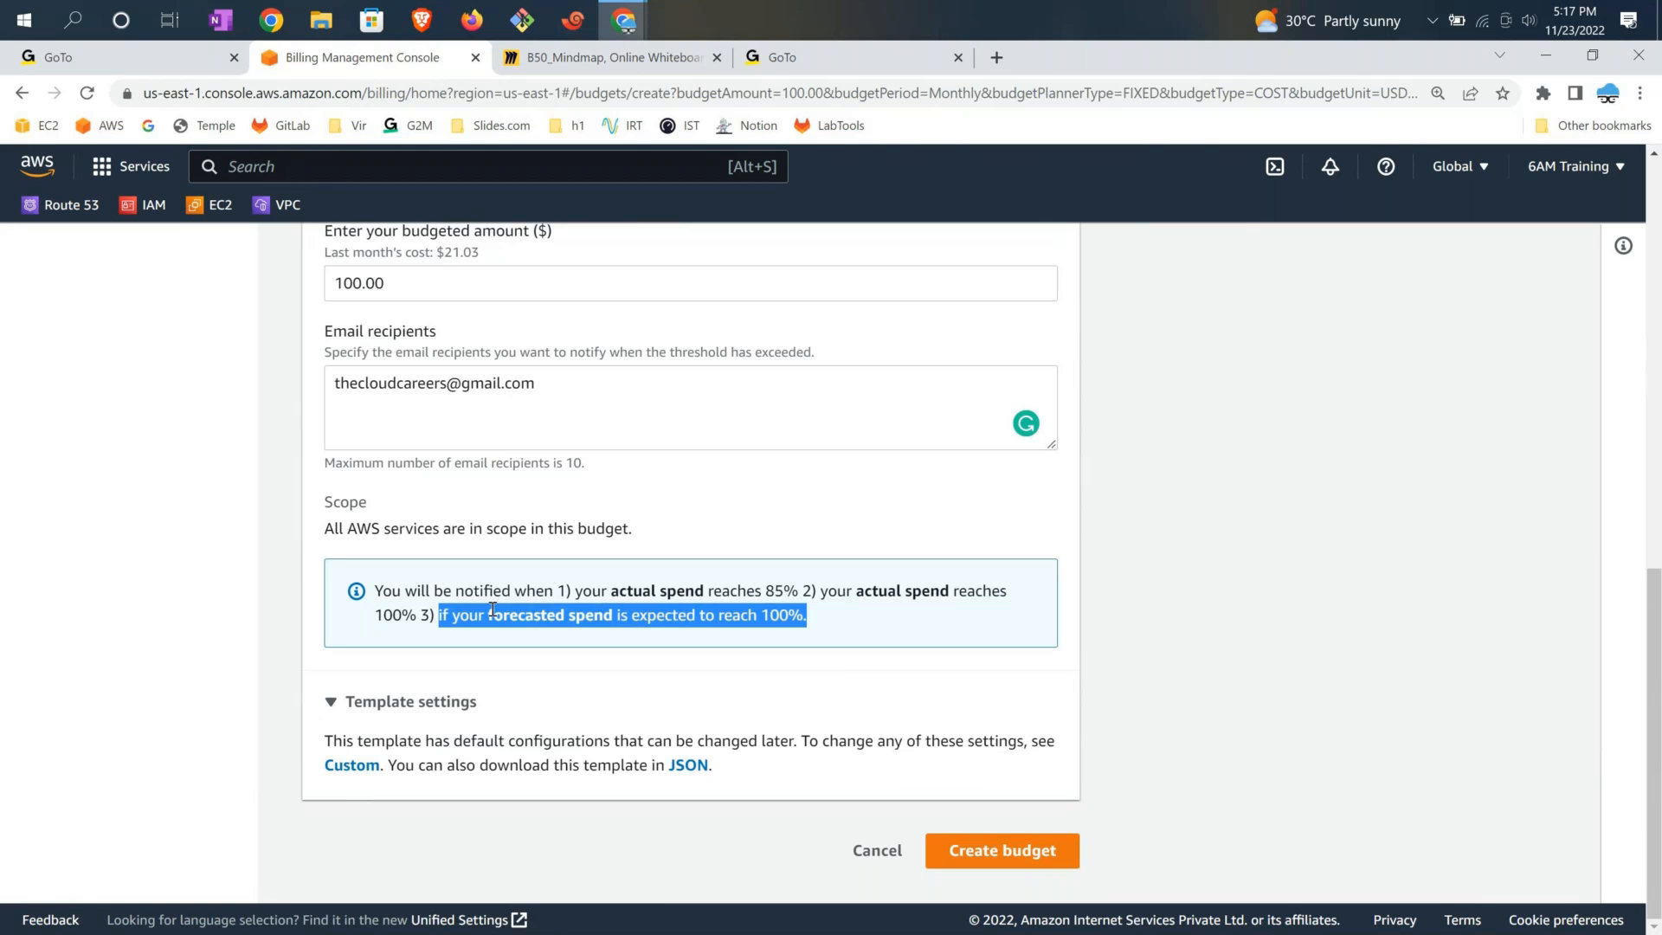
pyautogui.click(991, 686)
pyautogui.scroll(1, 557, 560)
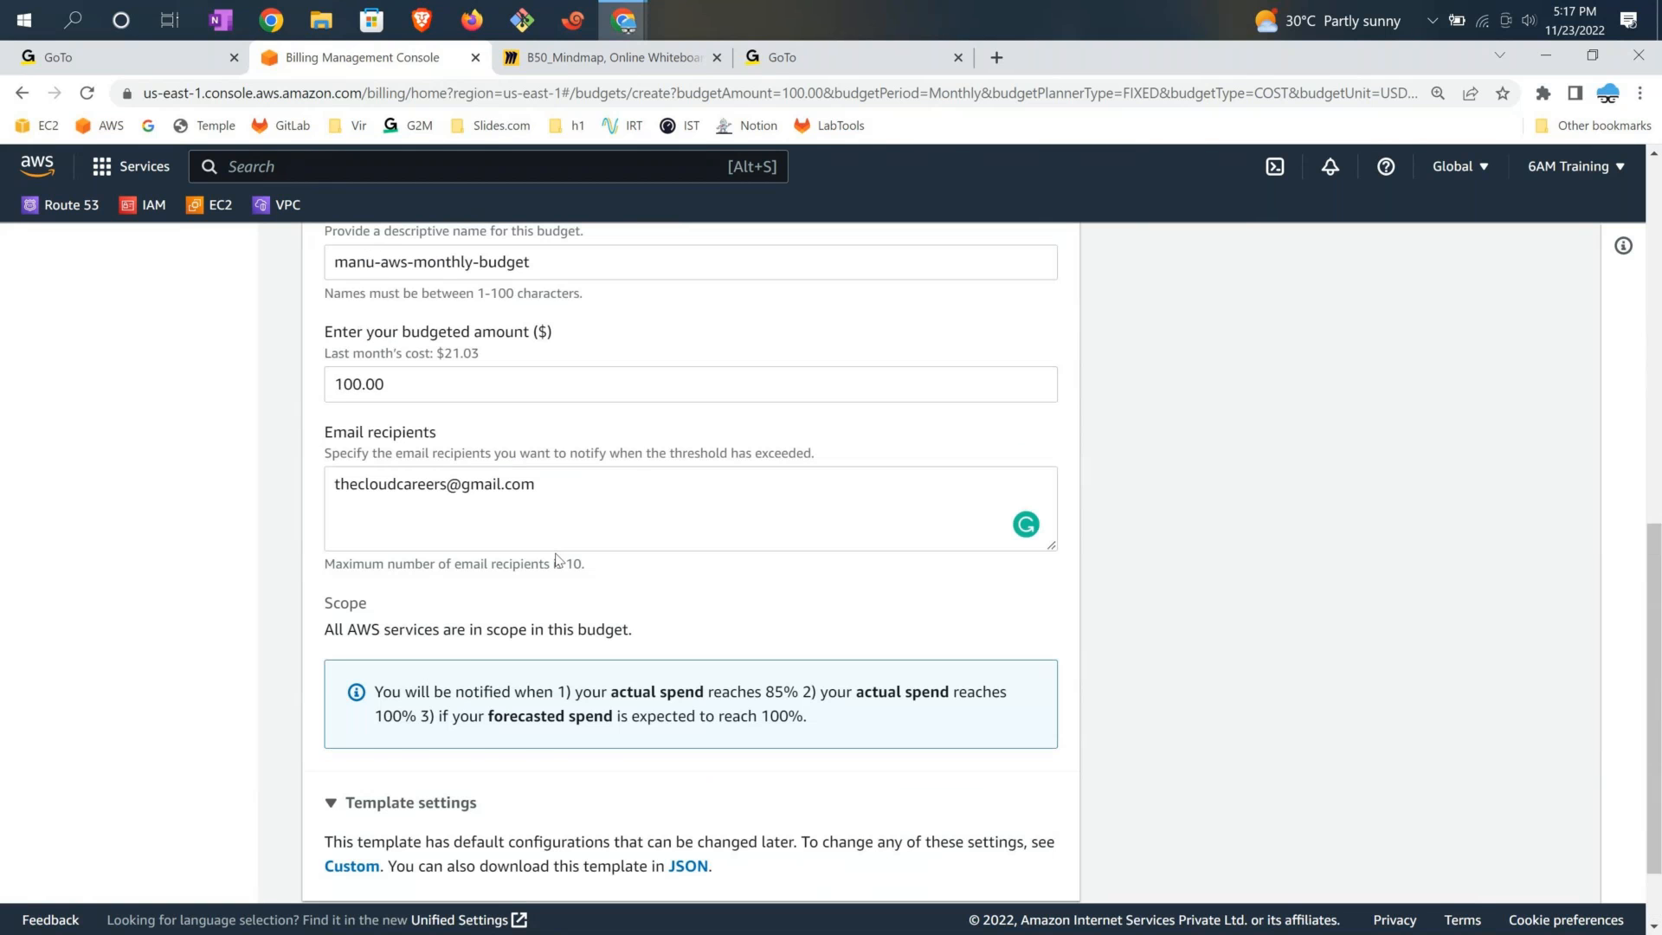
pyautogui.scroll(4, 556, 560)
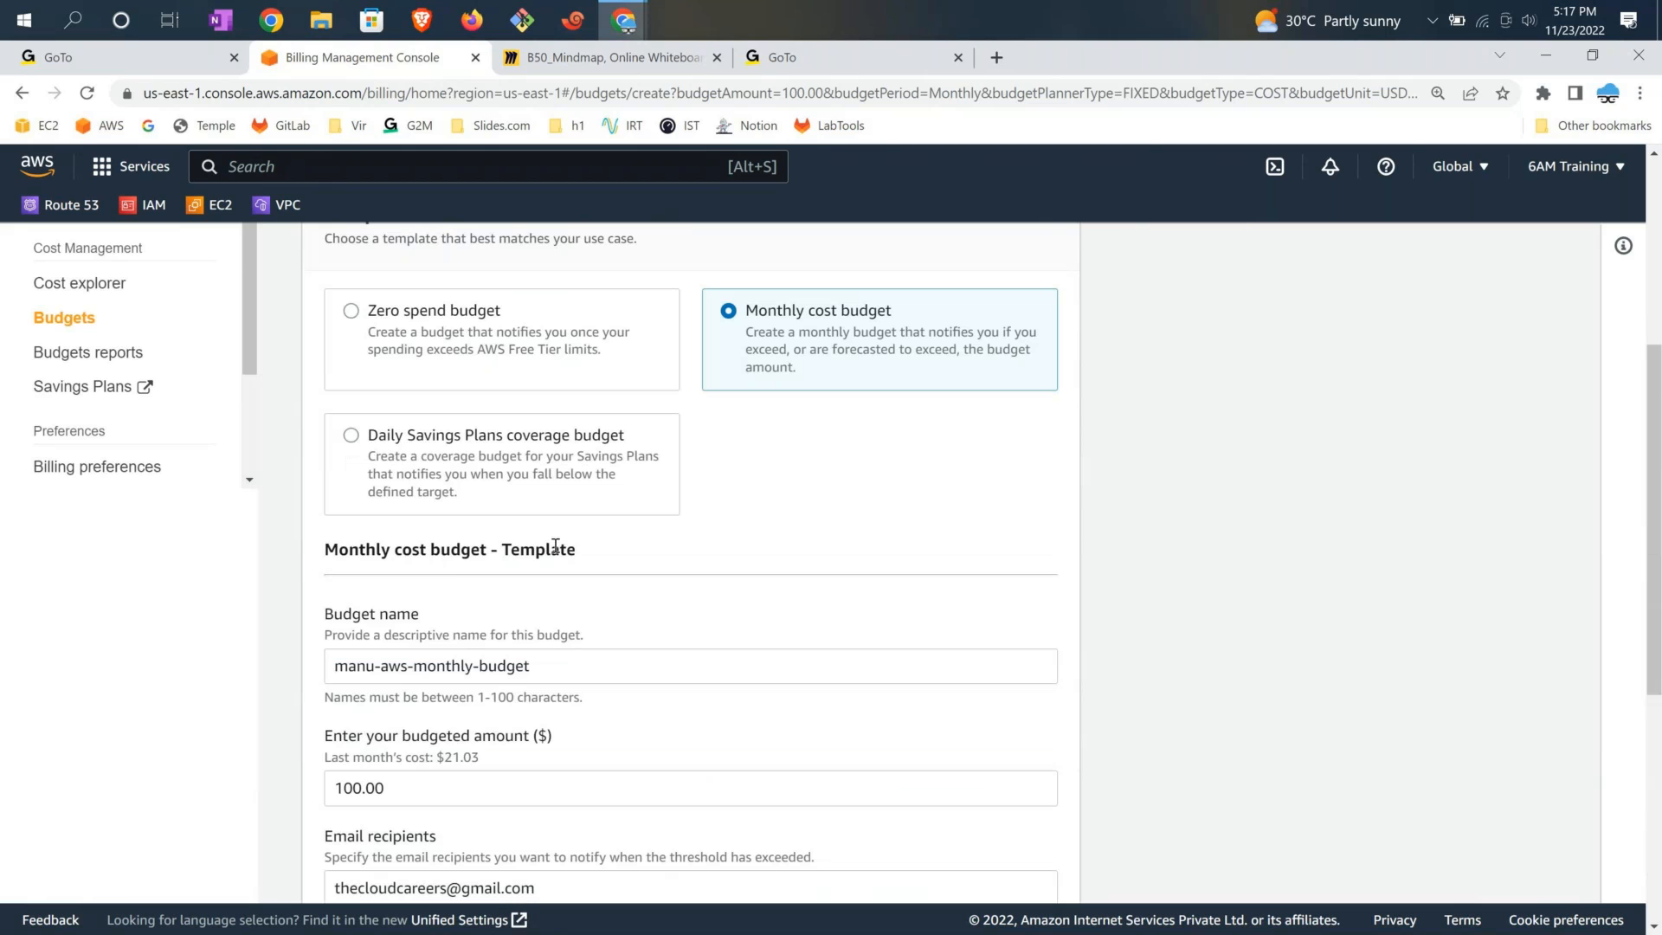
pyautogui.scroll(1, 556, 546)
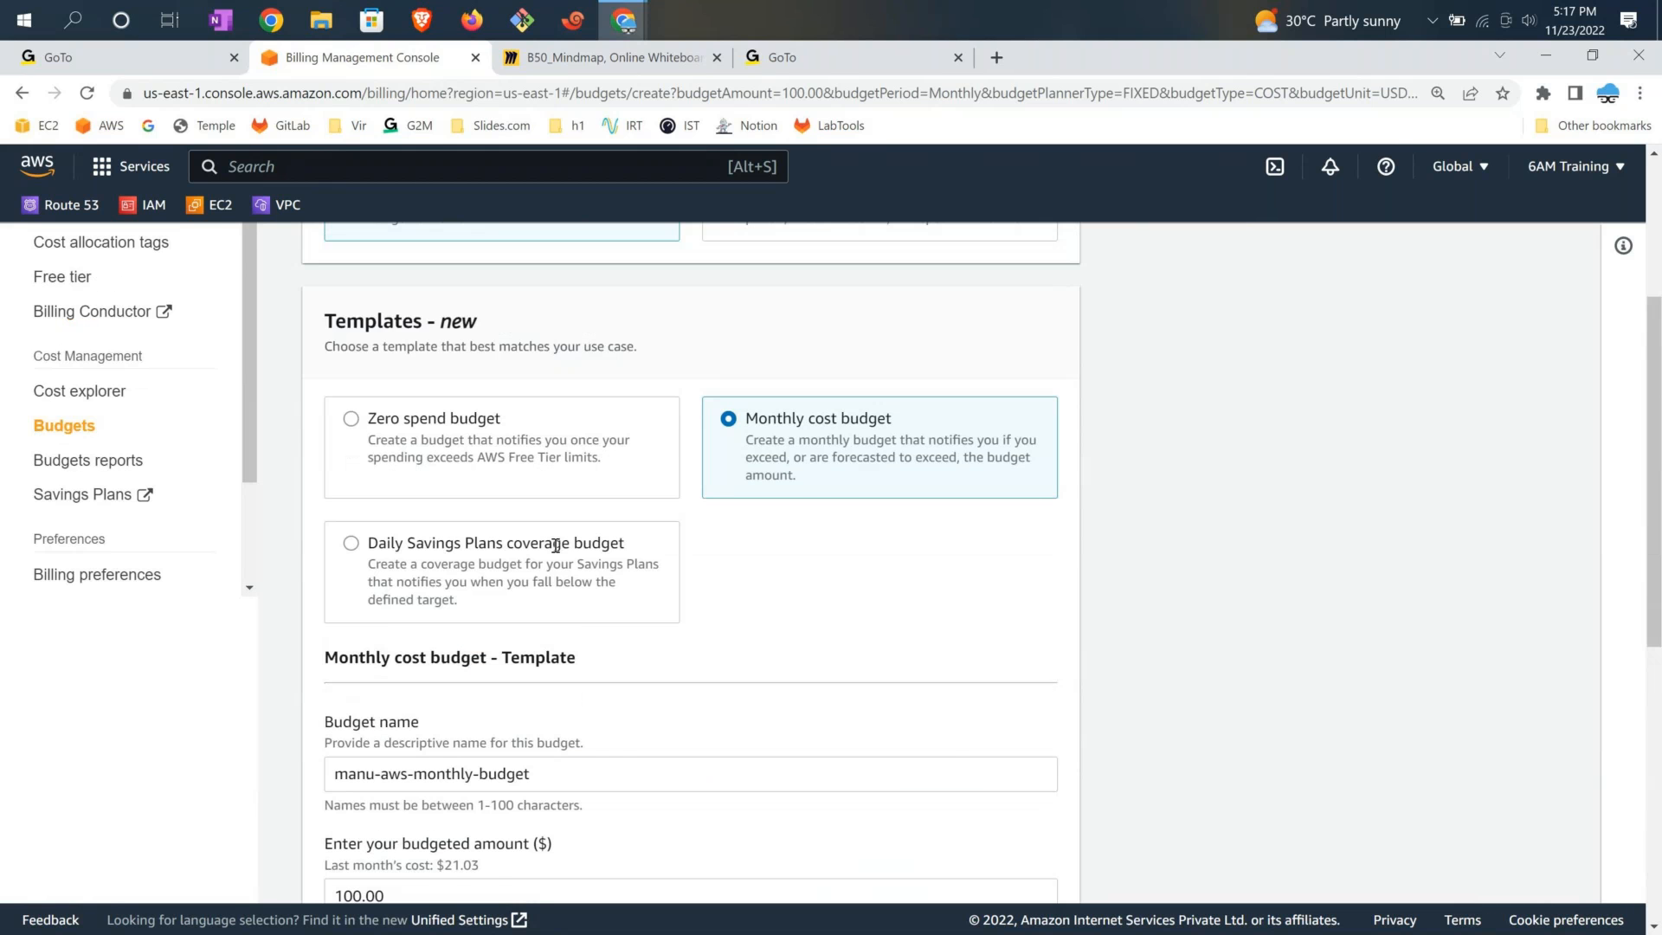
pyautogui.scroll(3, 556, 545)
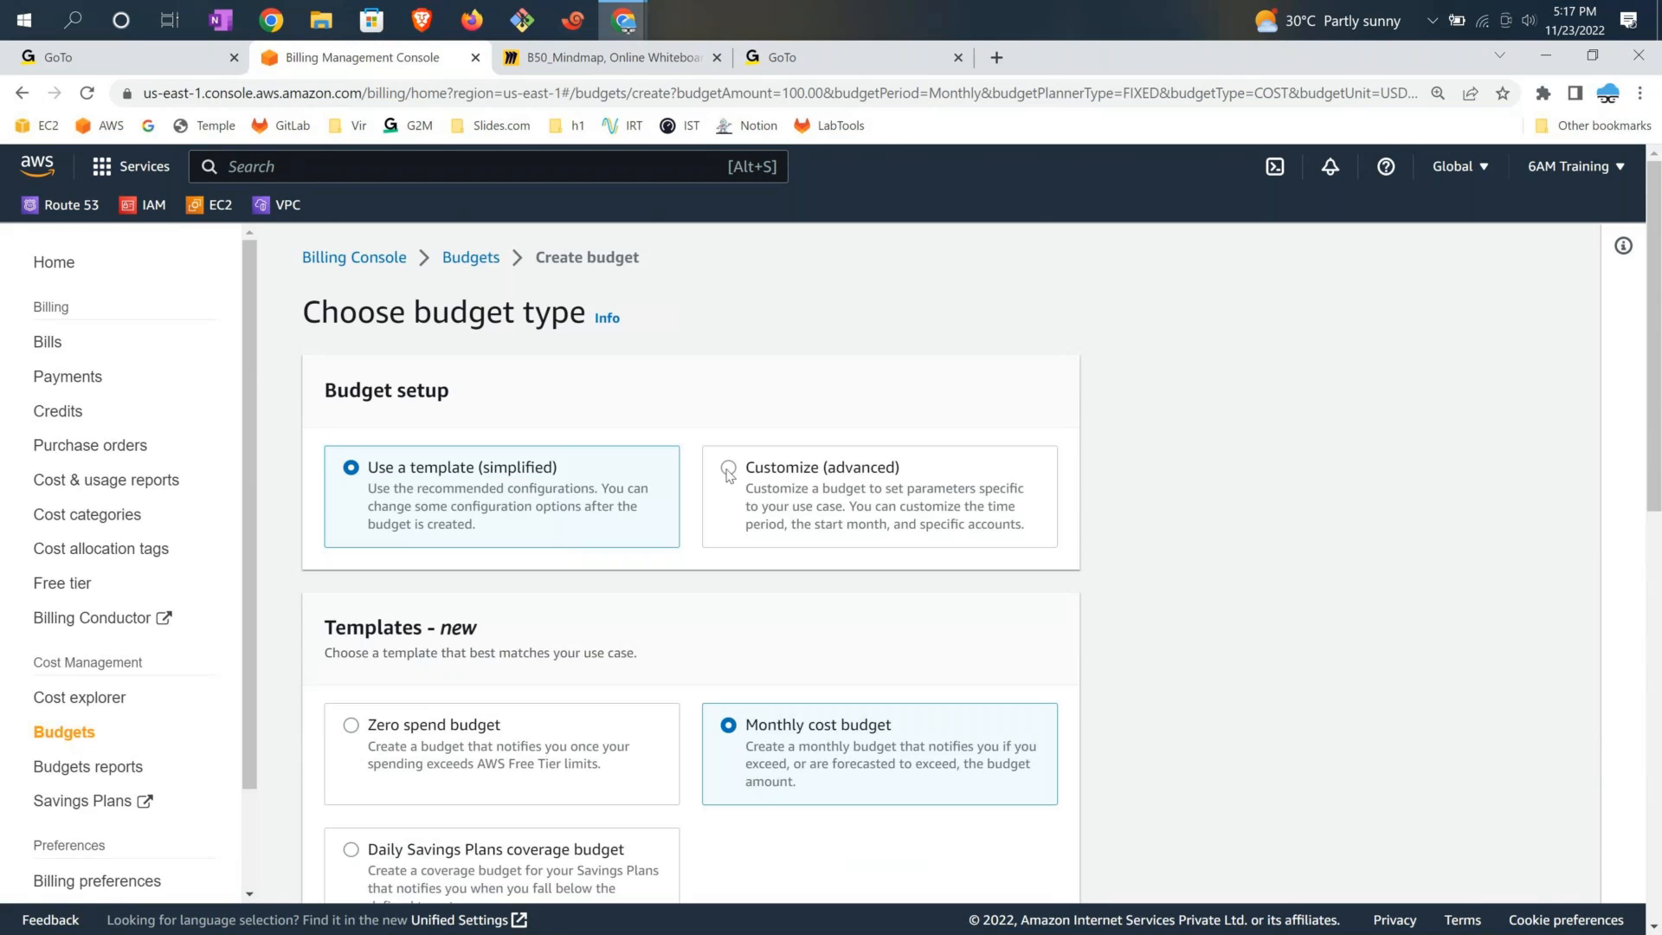
# Switch setup to Customize (advanced), keep Cost budget - Recommended, and continue
pyautogui.click(729, 471)
pyautogui.scroll(-3, 751, 445)
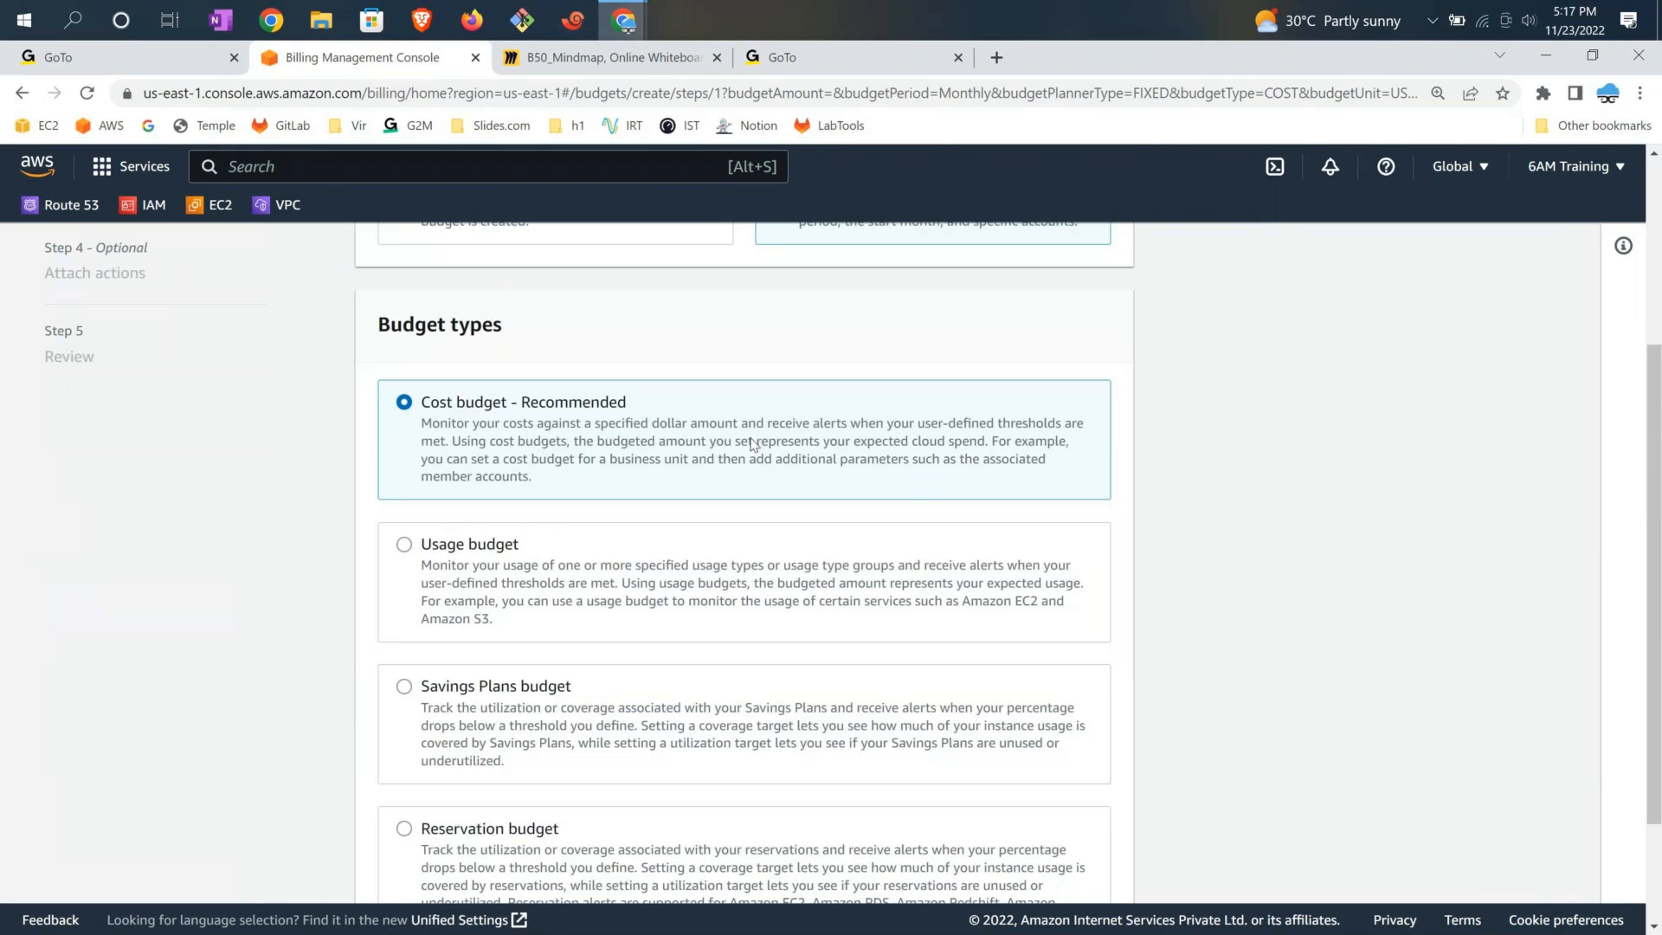
pyautogui.scroll(3, 752, 445)
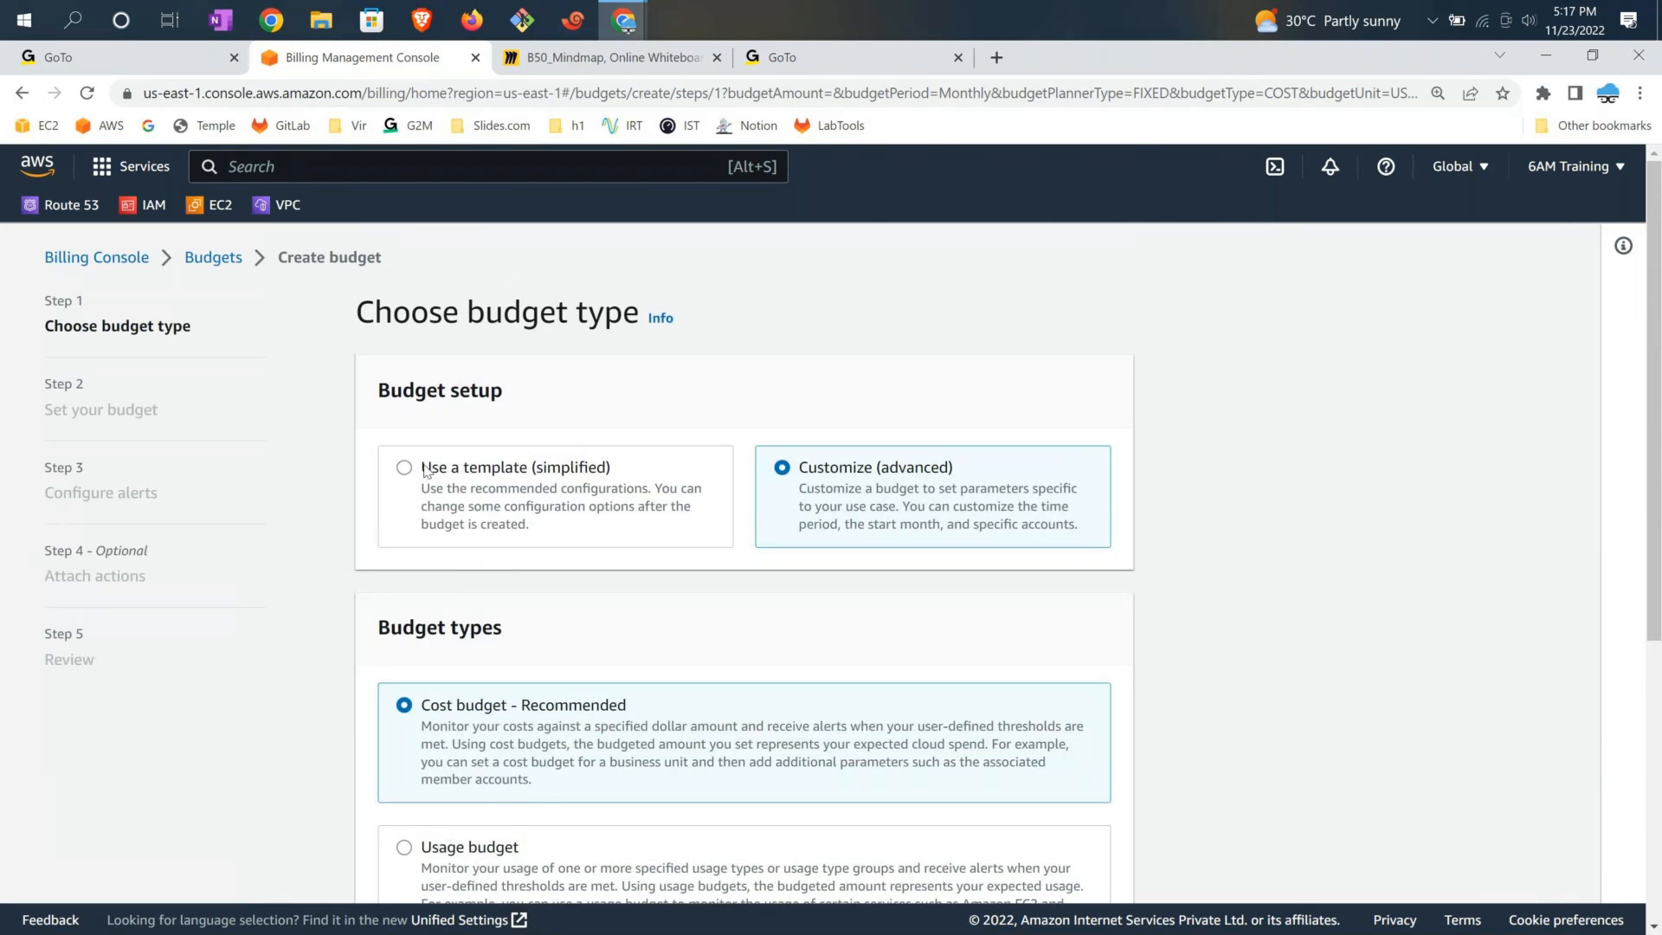
pyautogui.moveTo(424, 471); pyautogui.dragTo(532, 529)
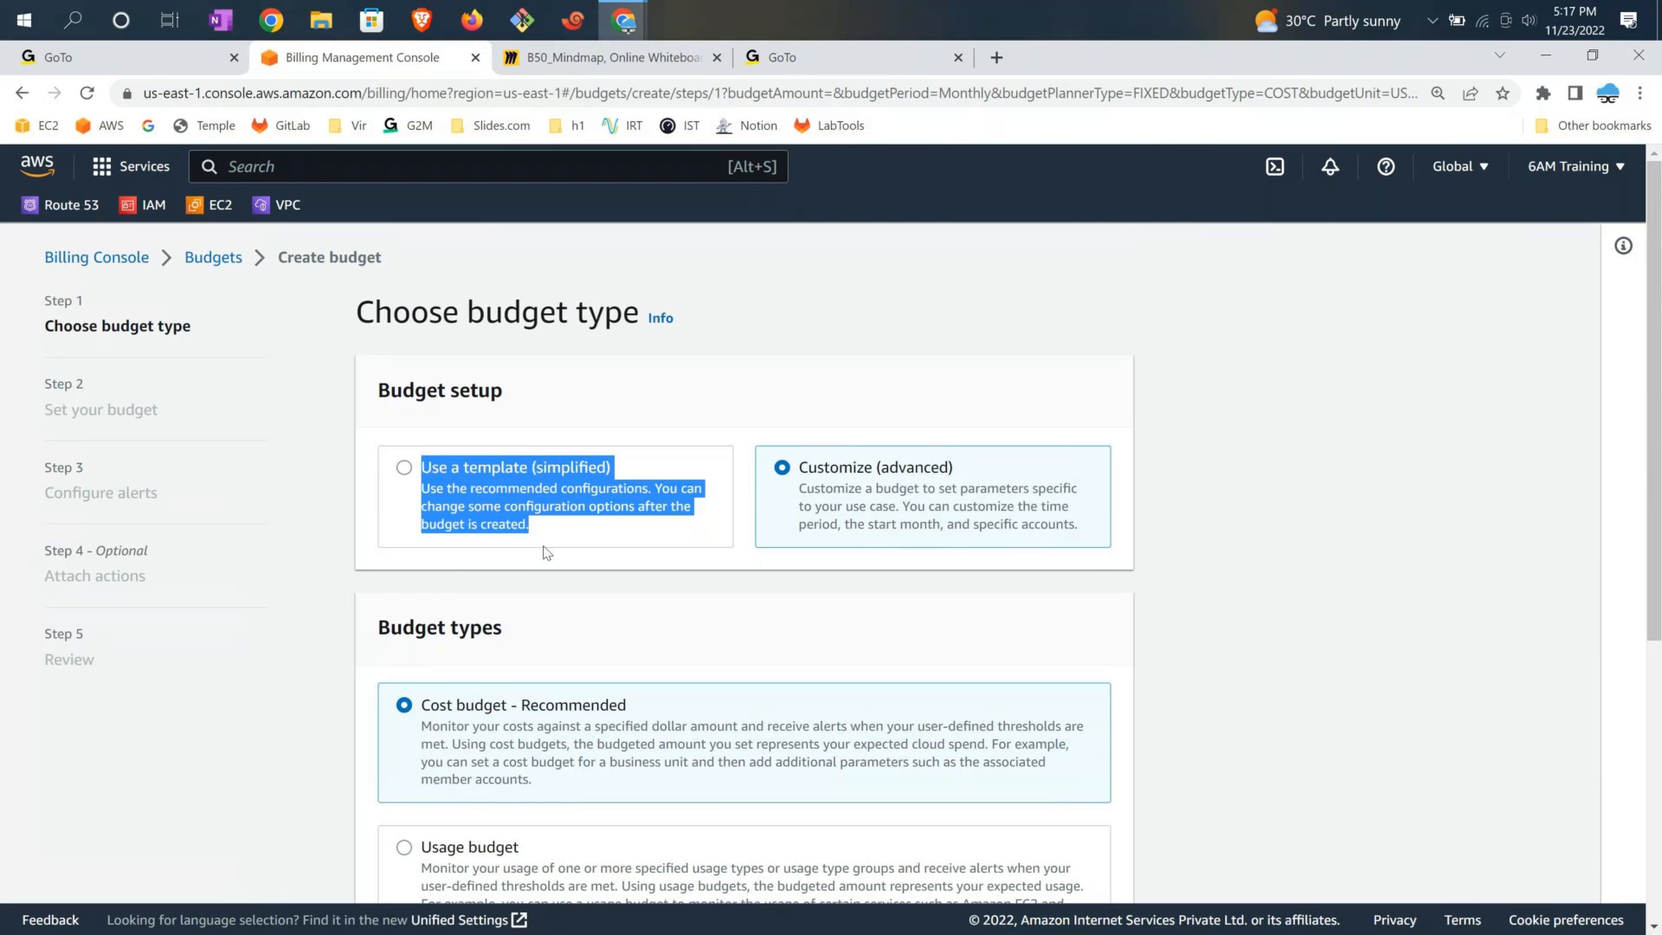
pyautogui.scroll(-2, 774, 625)
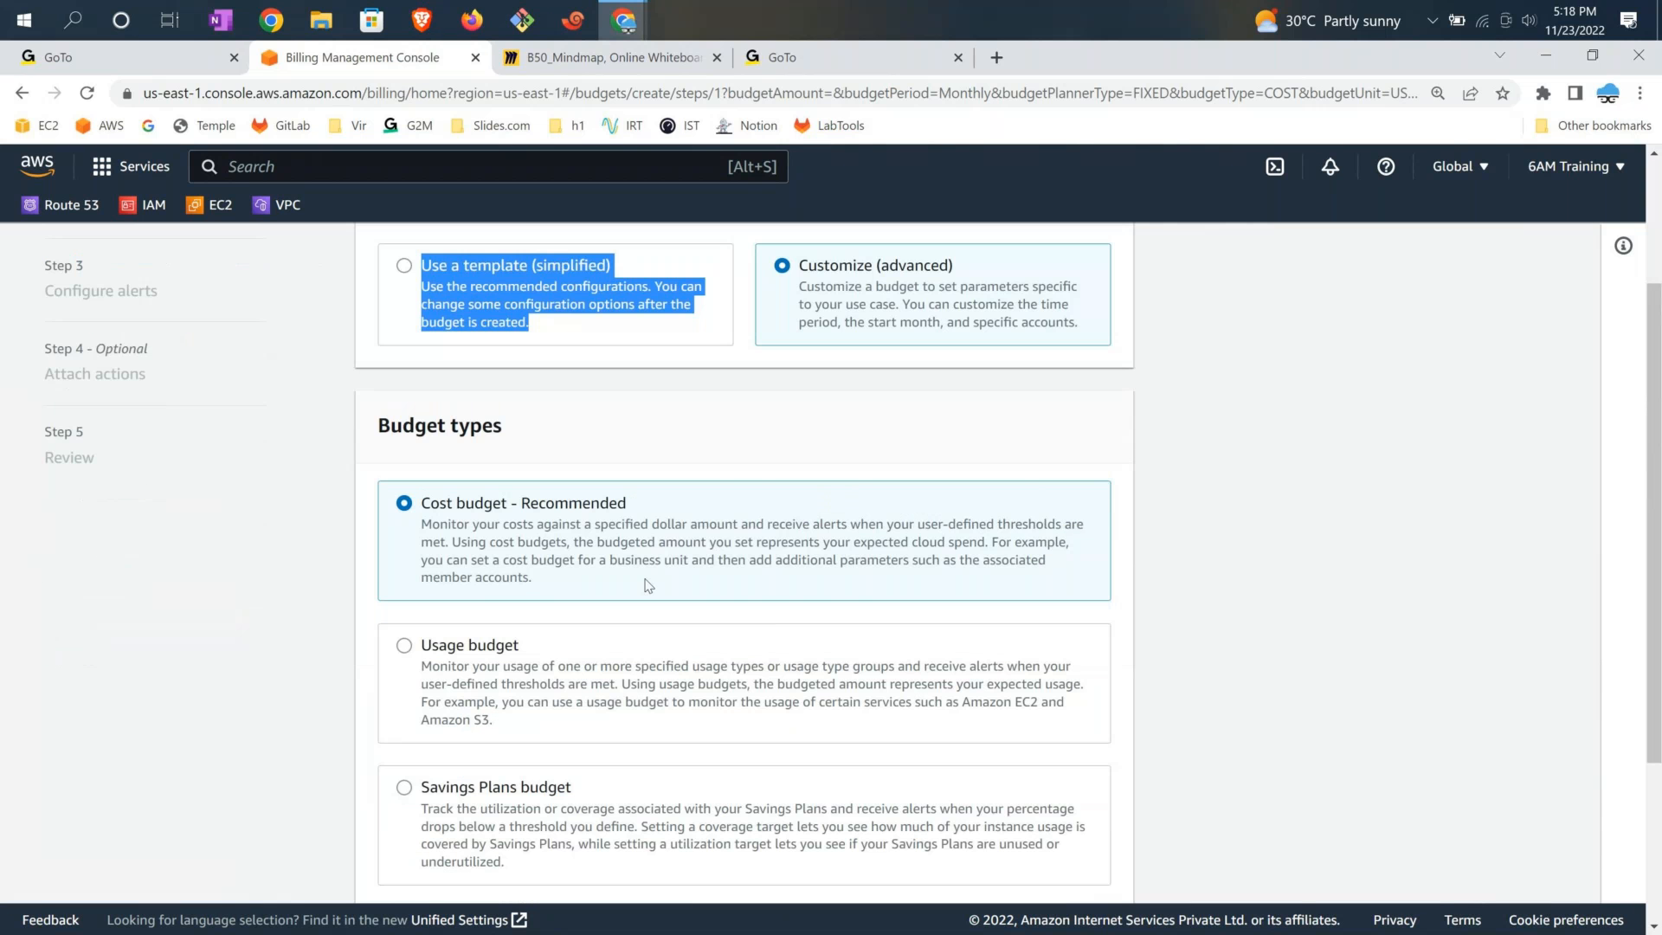
pyautogui.scroll(-3, 648, 586)
pyautogui.click(1089, 853)
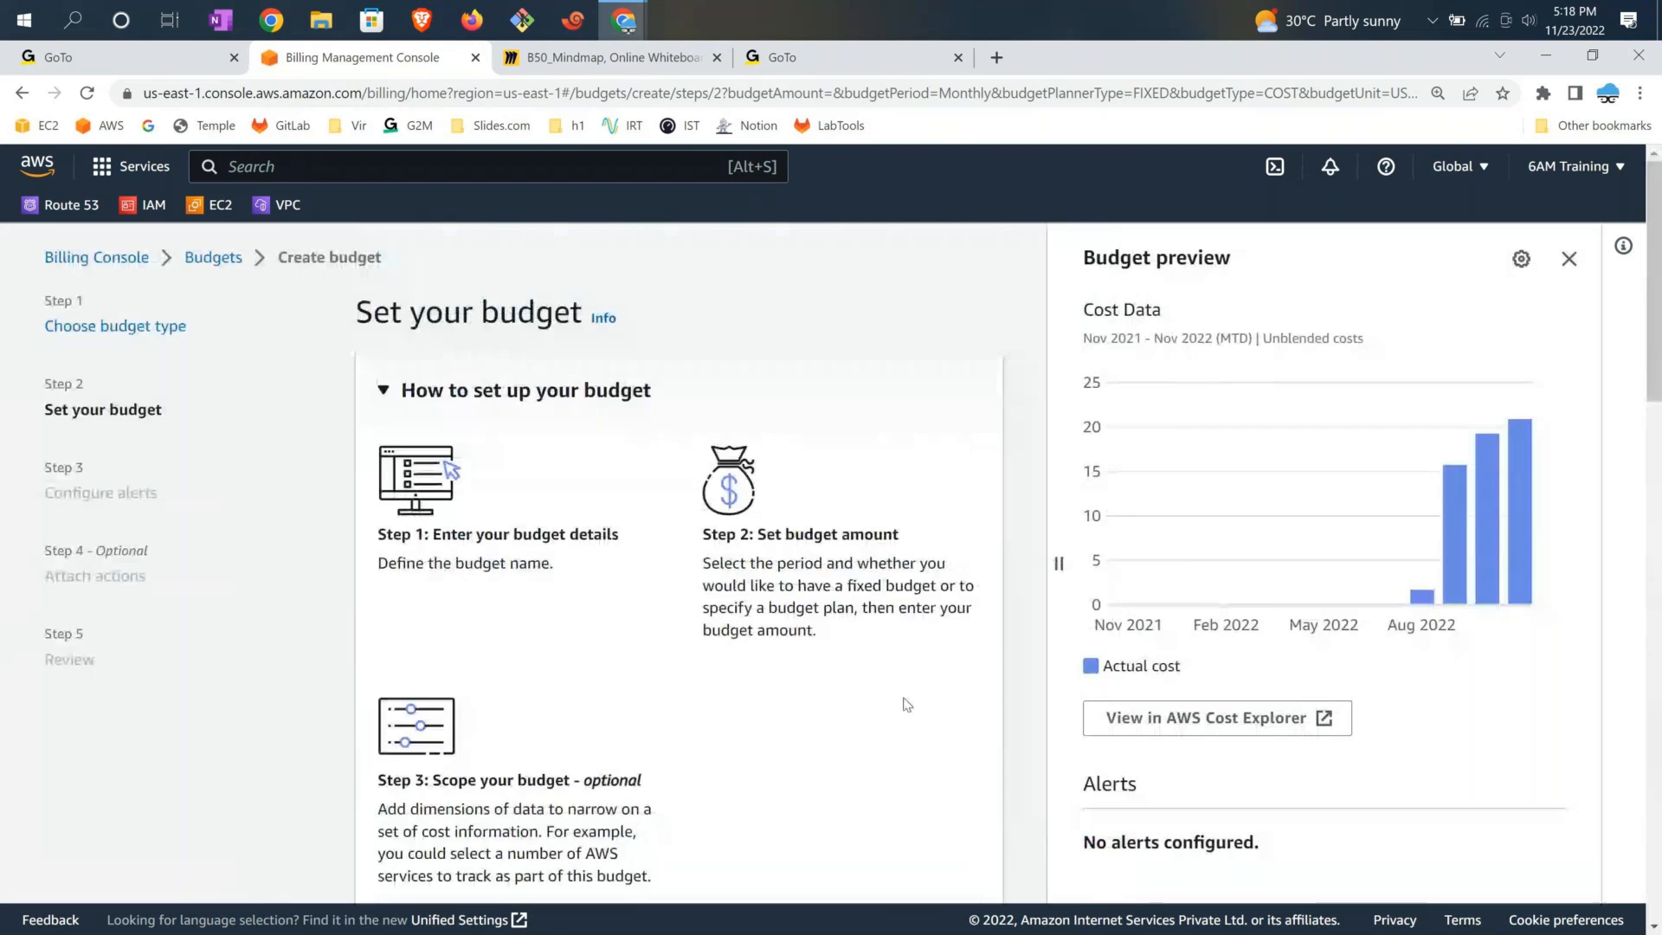
# Enter 'Monthly-AWS-6AM-Training-Budget' as the budget name
pyautogui.scroll(-2, 646, 527)
pyautogui.scroll(-4, 646, 527)
pyautogui.click(473, 488)
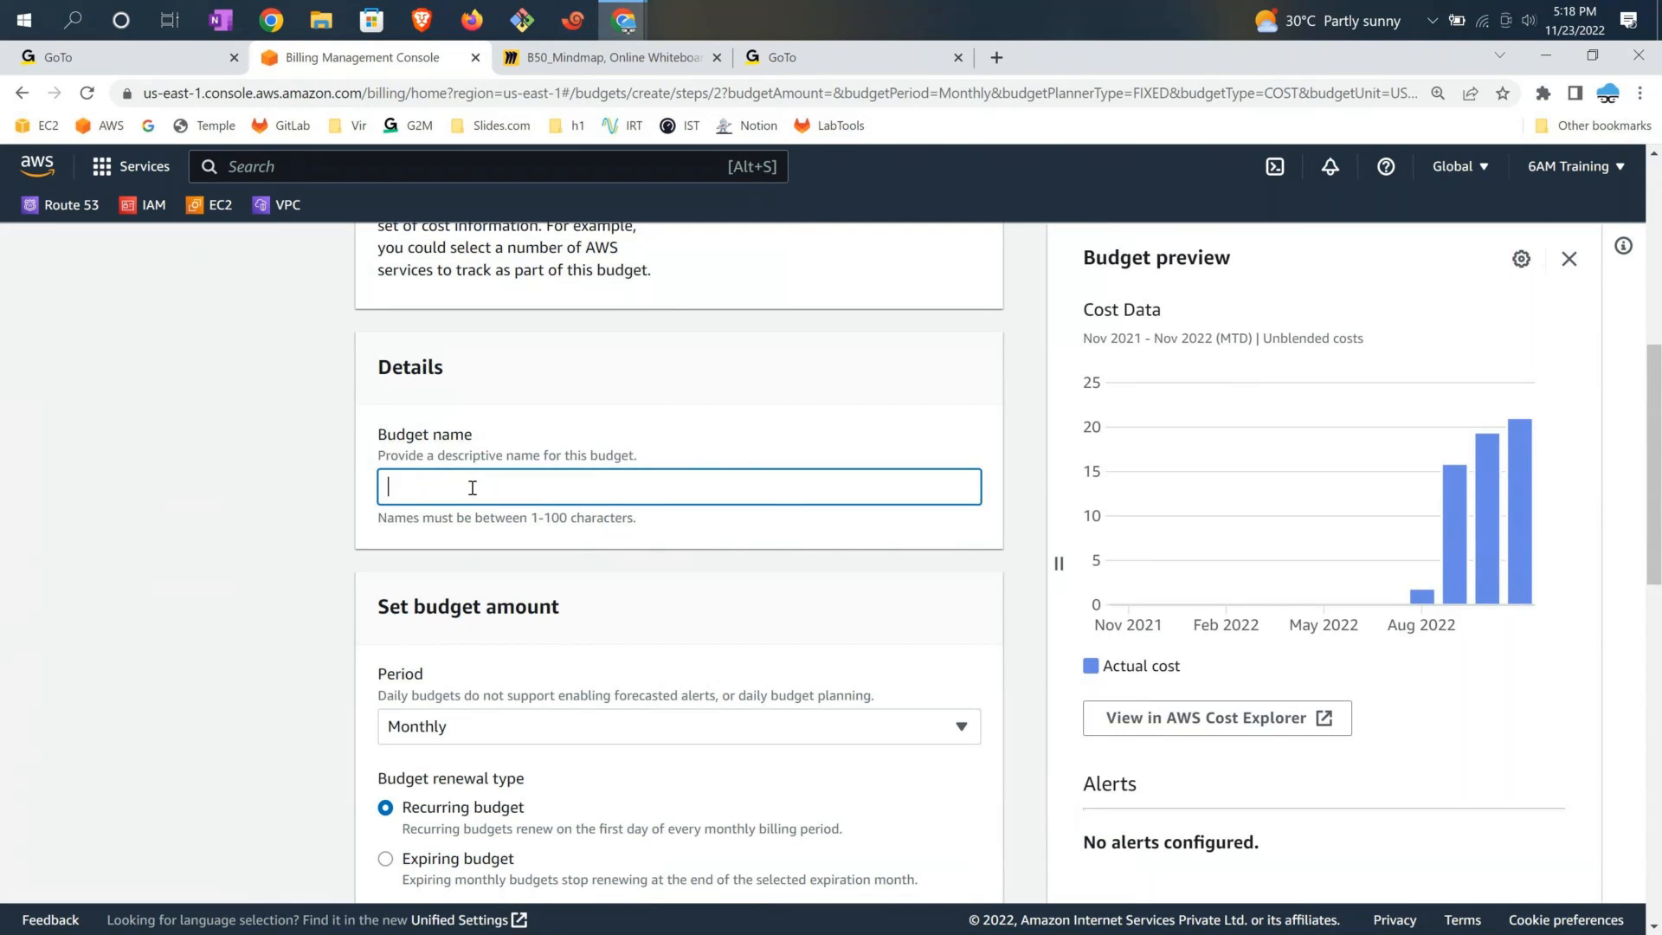
pyautogui.write('Monthly-AWS-6AM-Training-Budget')
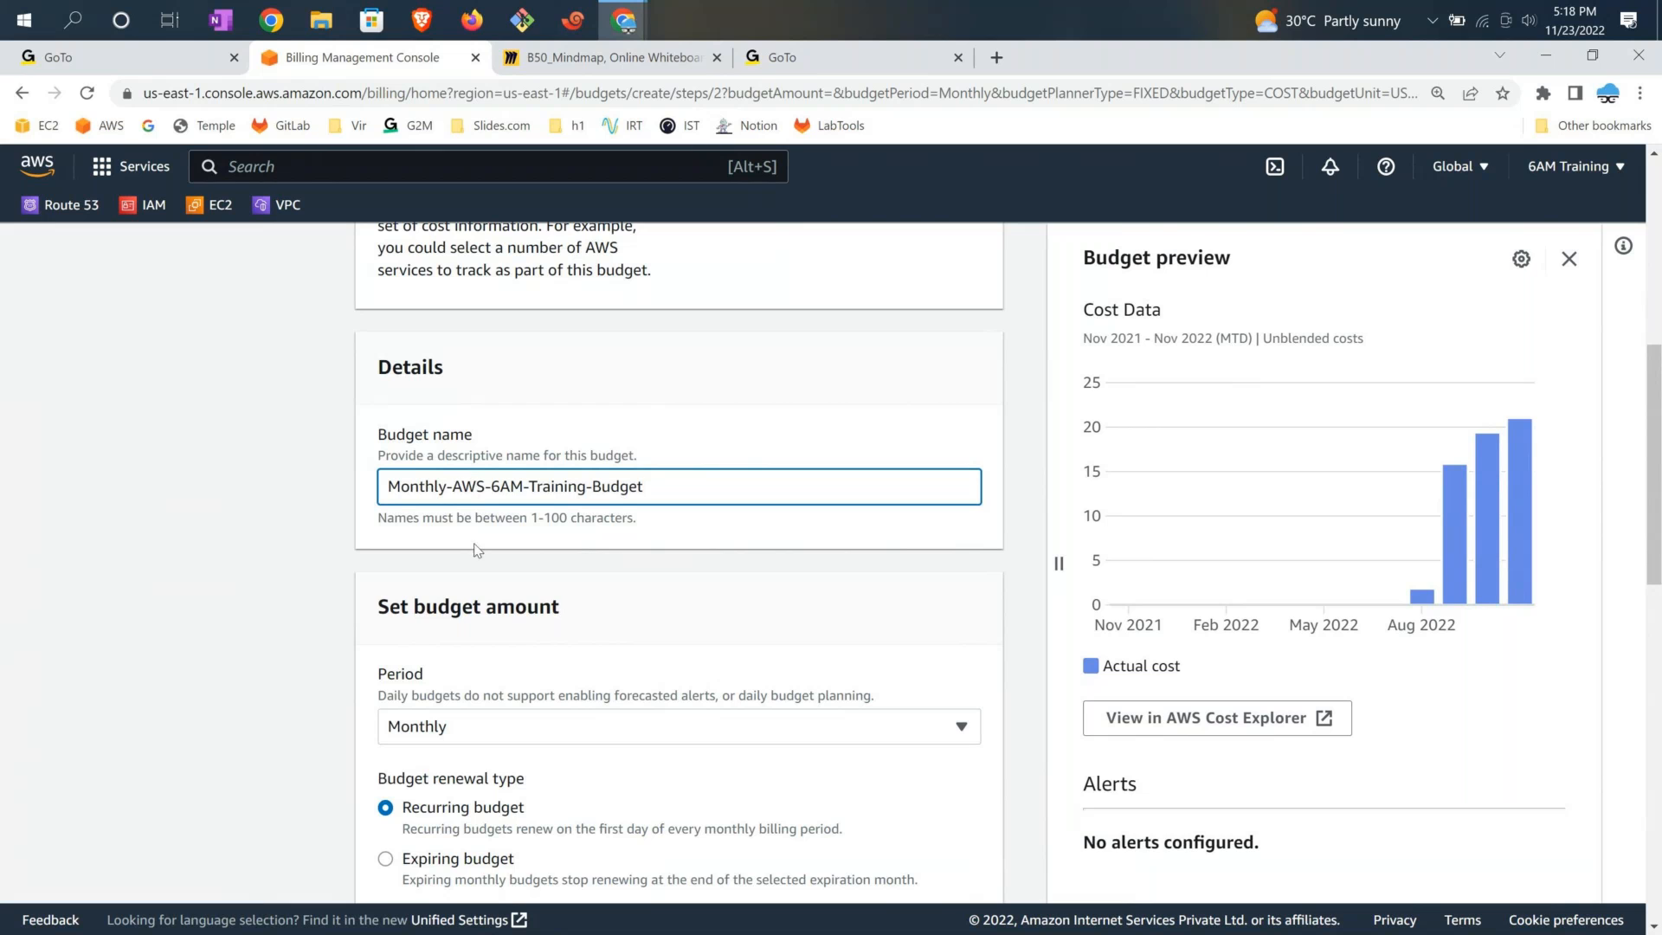
pyautogui.scroll(-1, 538, 752)
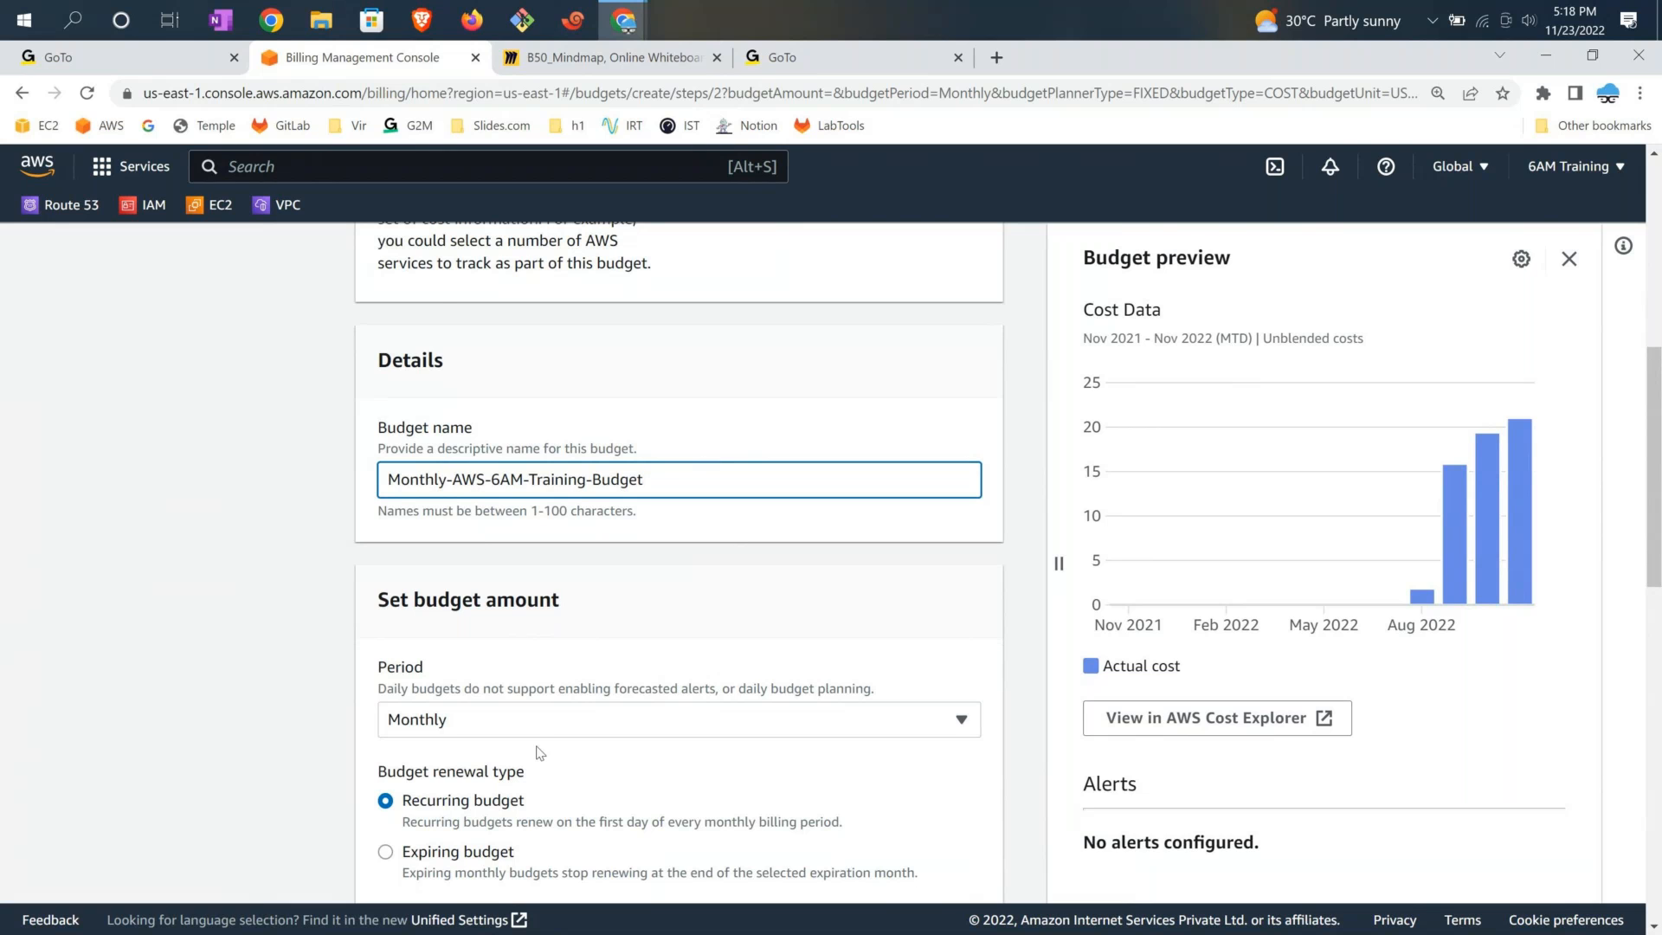
pyautogui.scroll(-2, 539, 752)
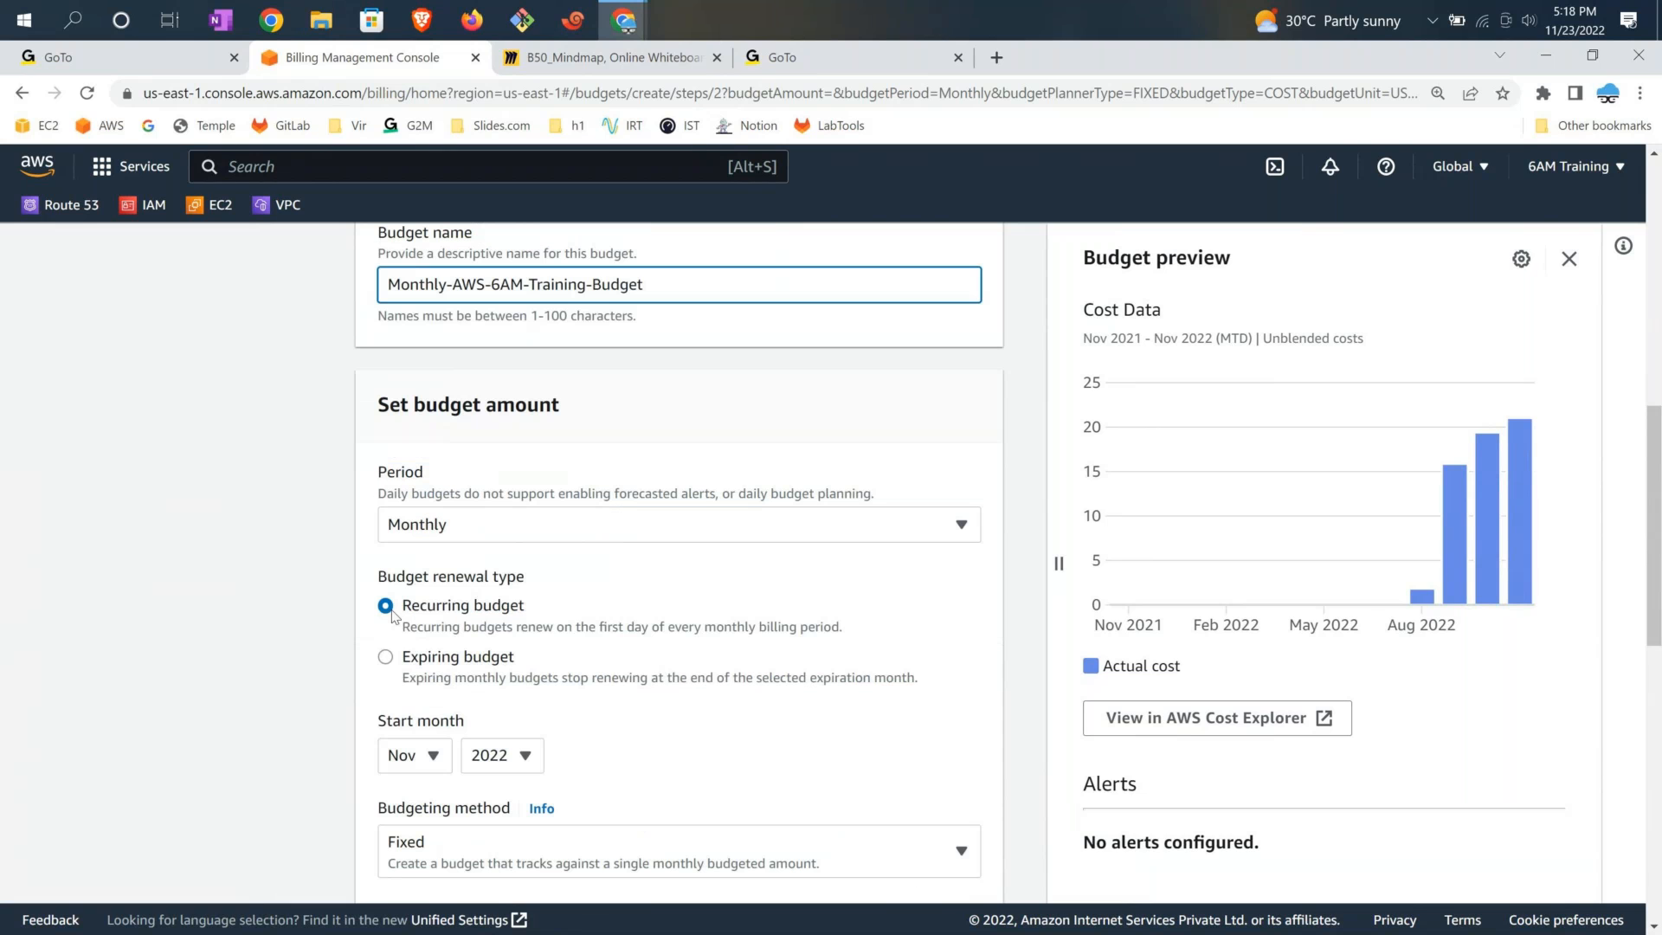
# Confirm a recurring budget starting Nov 2022 with the Fixed budgeting method
pyautogui.tripleClick(461, 610)
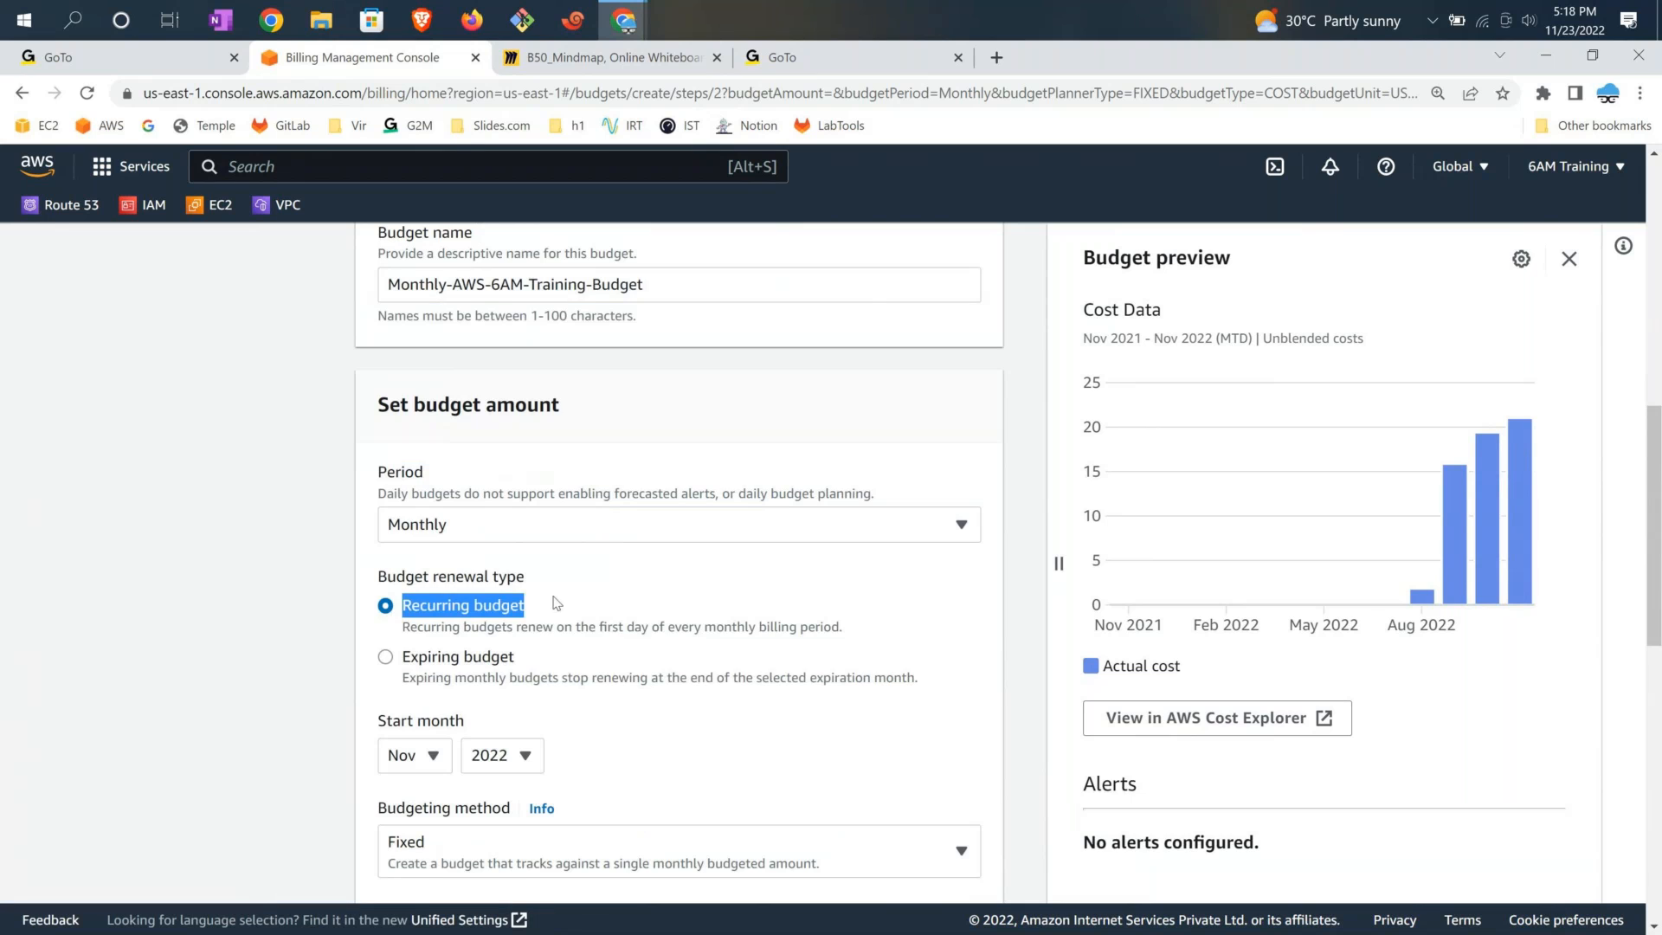
pyautogui.scroll(-2, 555, 604)
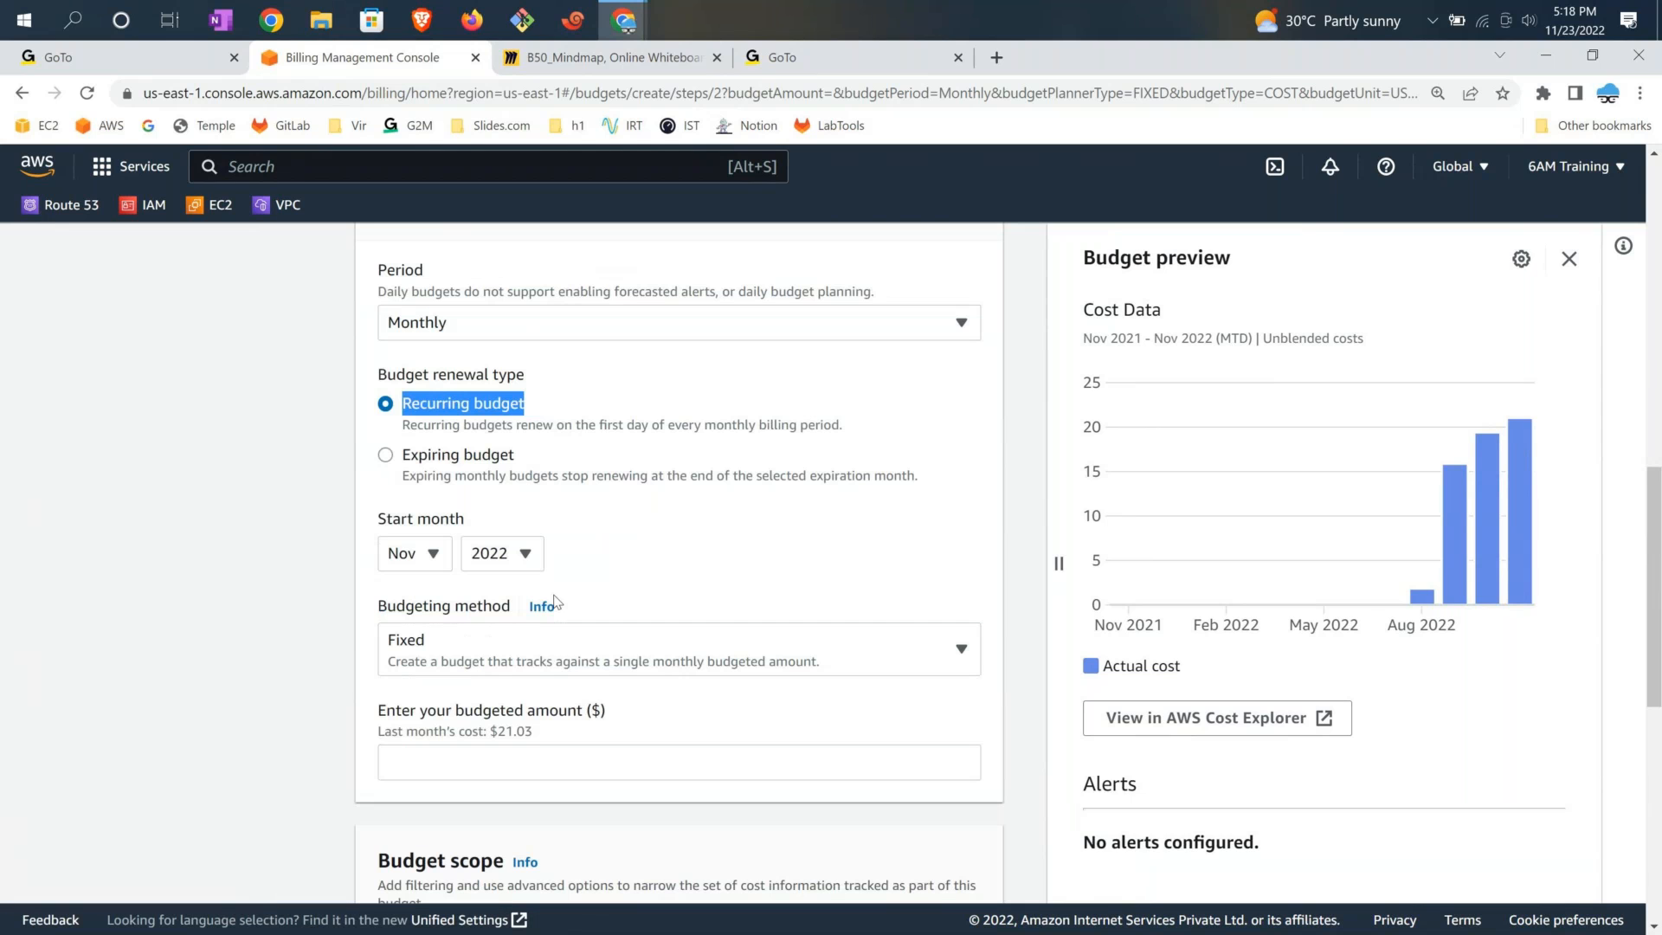
pyautogui.click(411, 567)
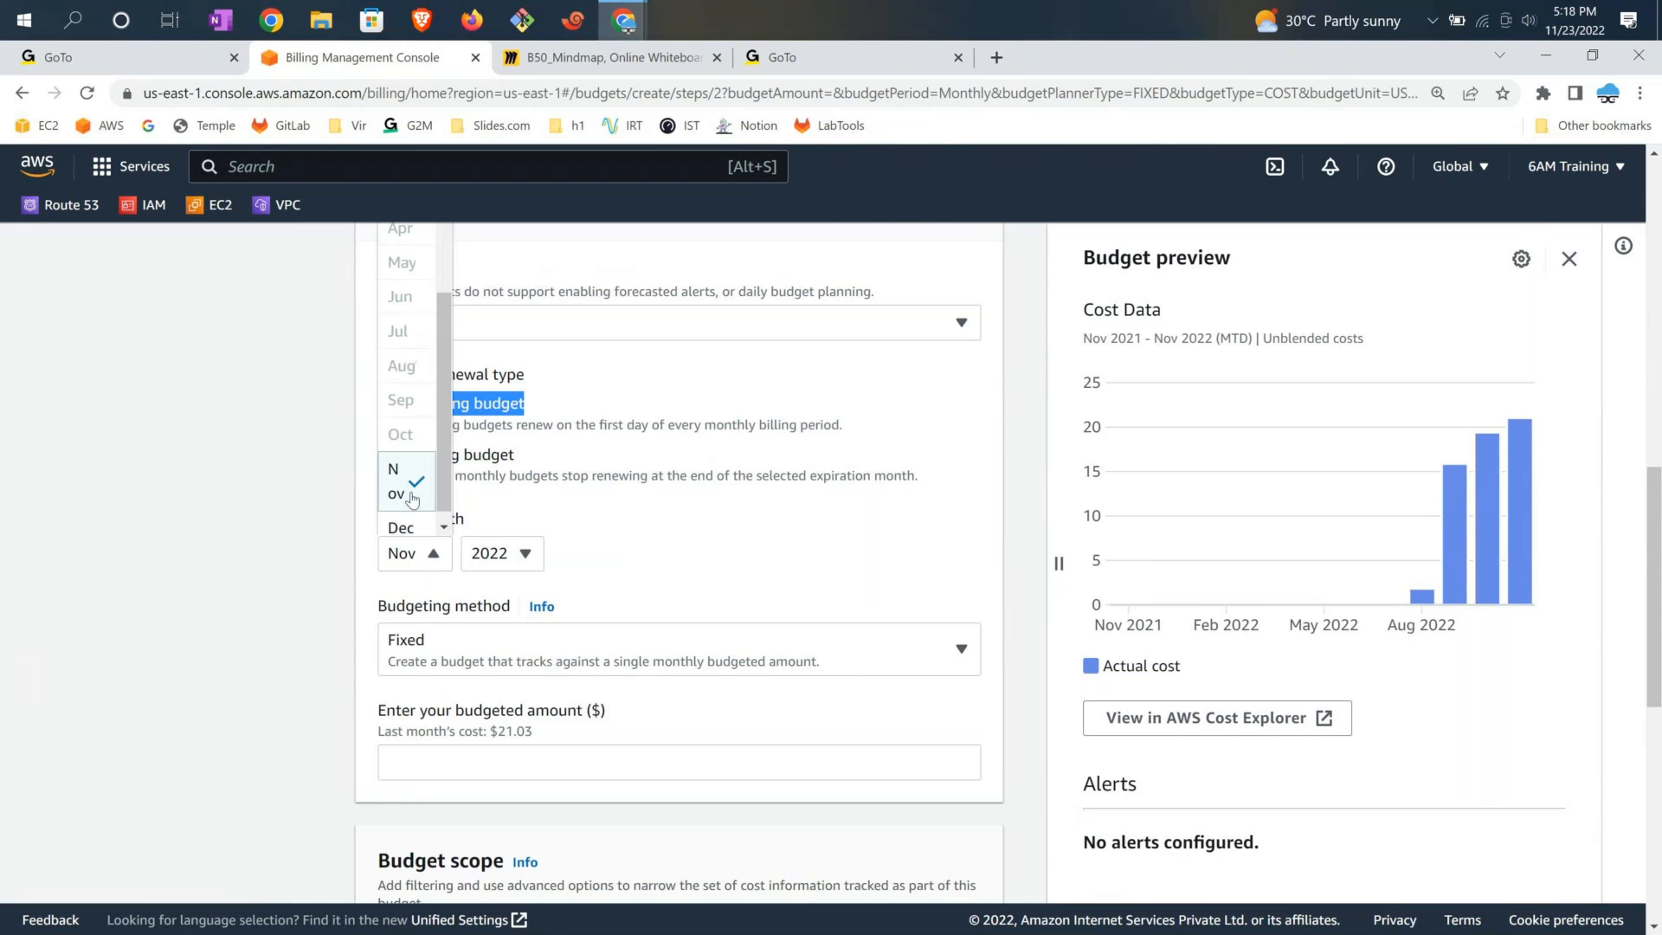
pyautogui.click(635, 569)
pyautogui.scroll(-1, 635, 569)
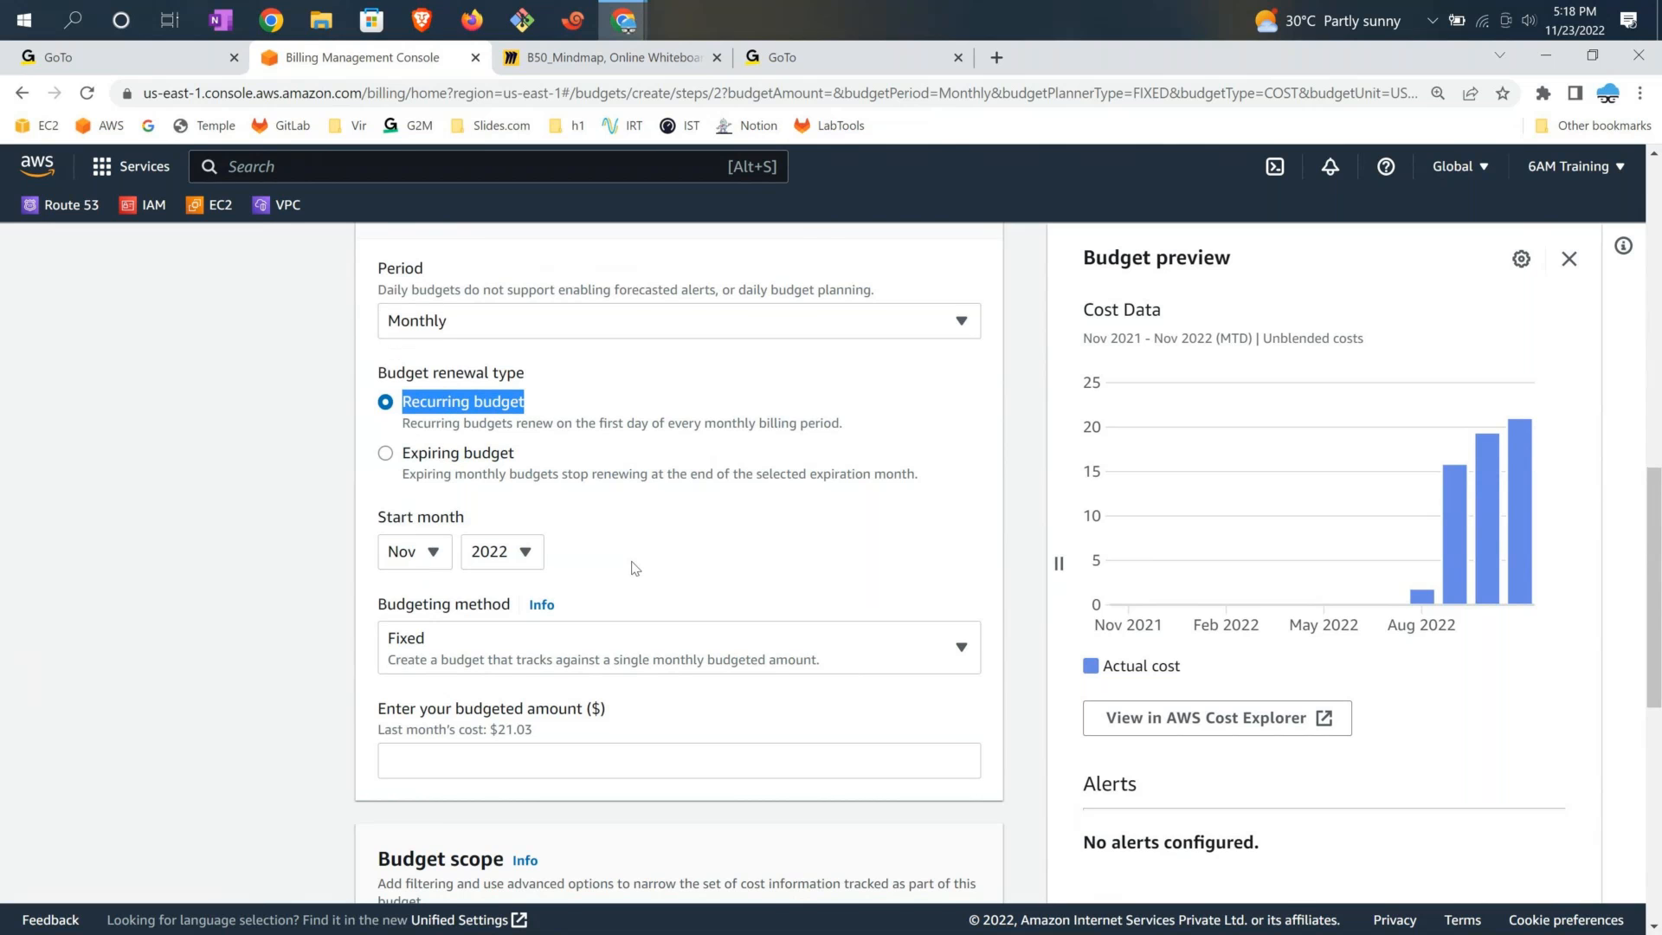
pyautogui.scroll(-2, 635, 569)
pyautogui.moveTo(378, 404); pyautogui.dragTo(429, 405)
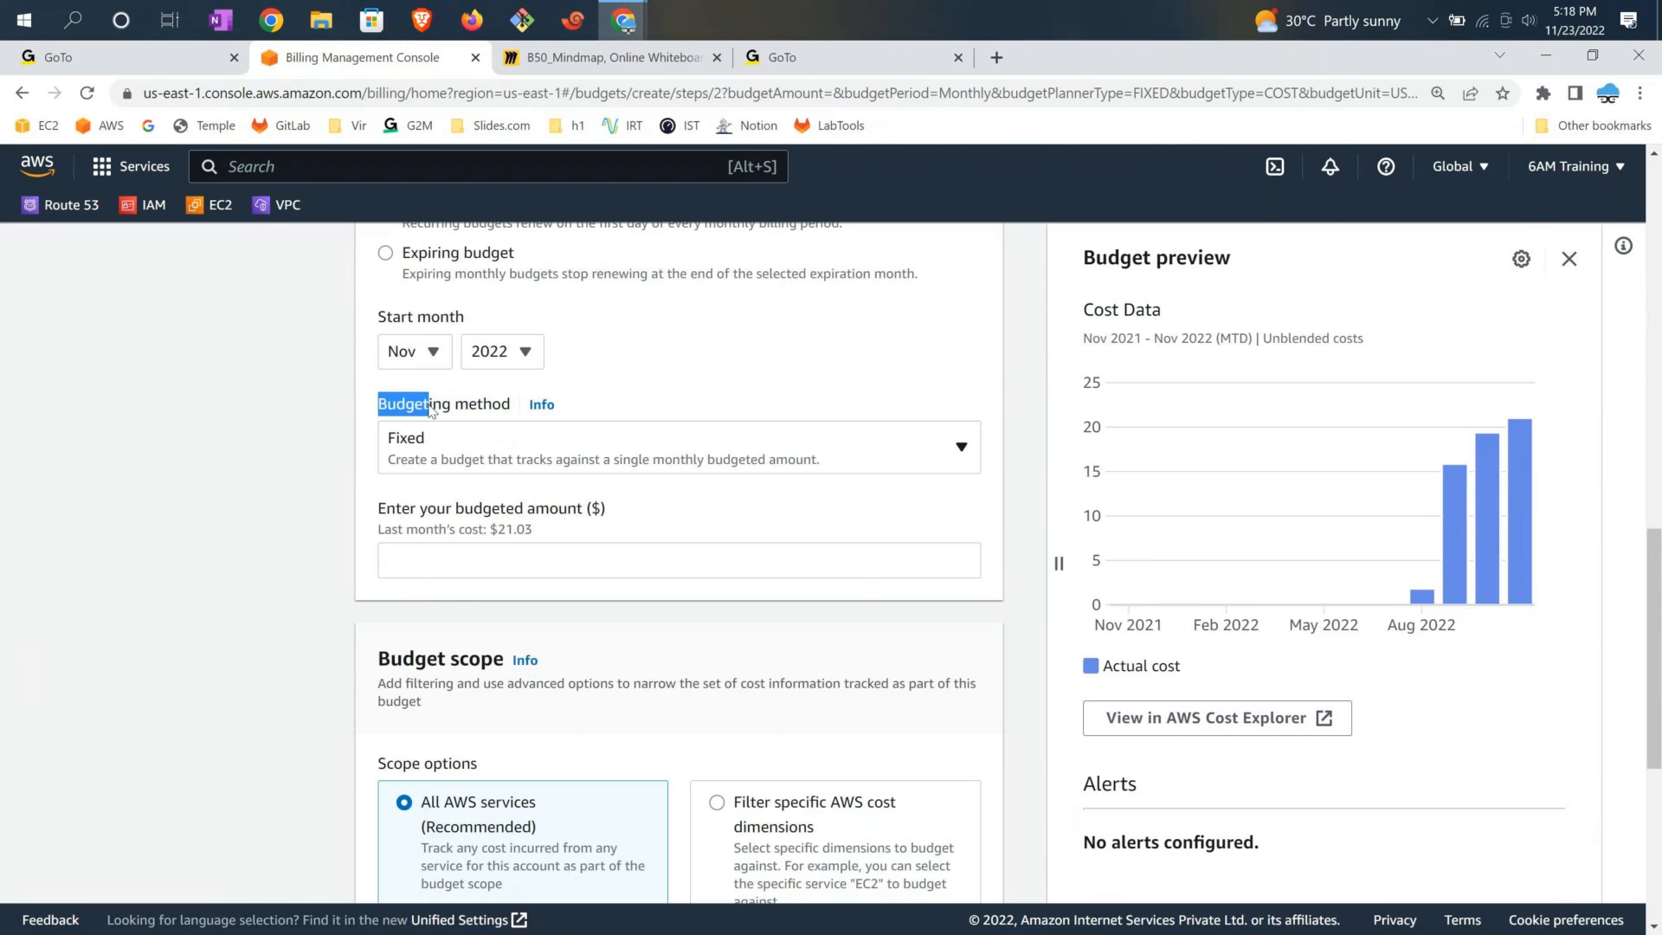
pyautogui.click(442, 445)
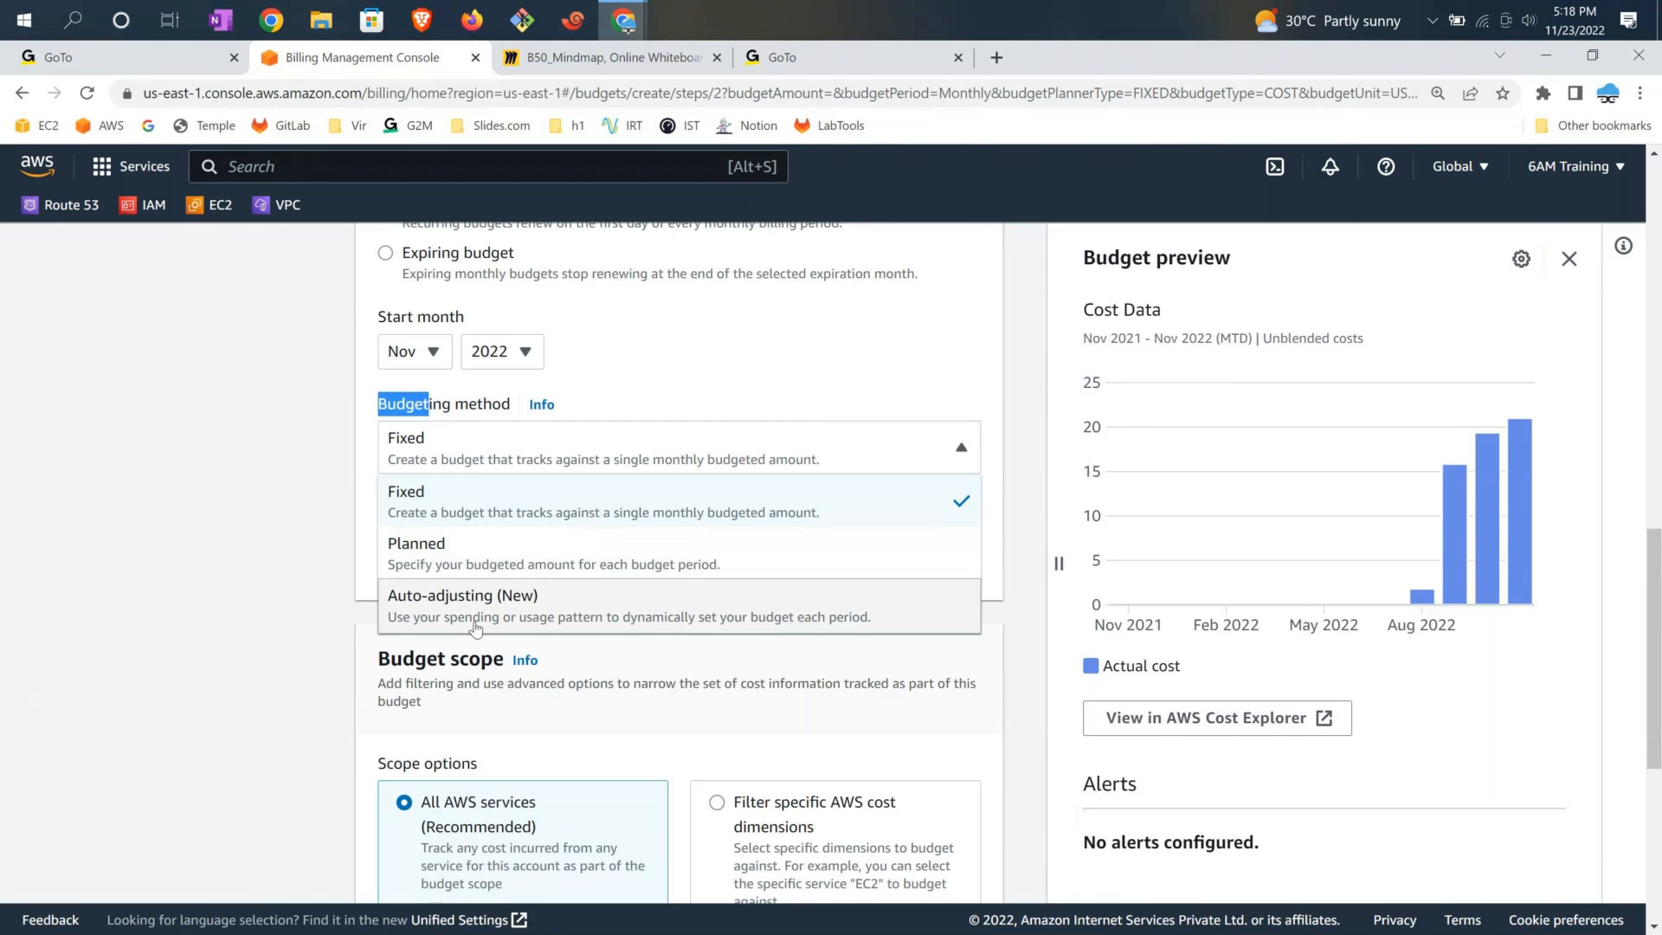
pyautogui.scroll(-1, 609, 532)
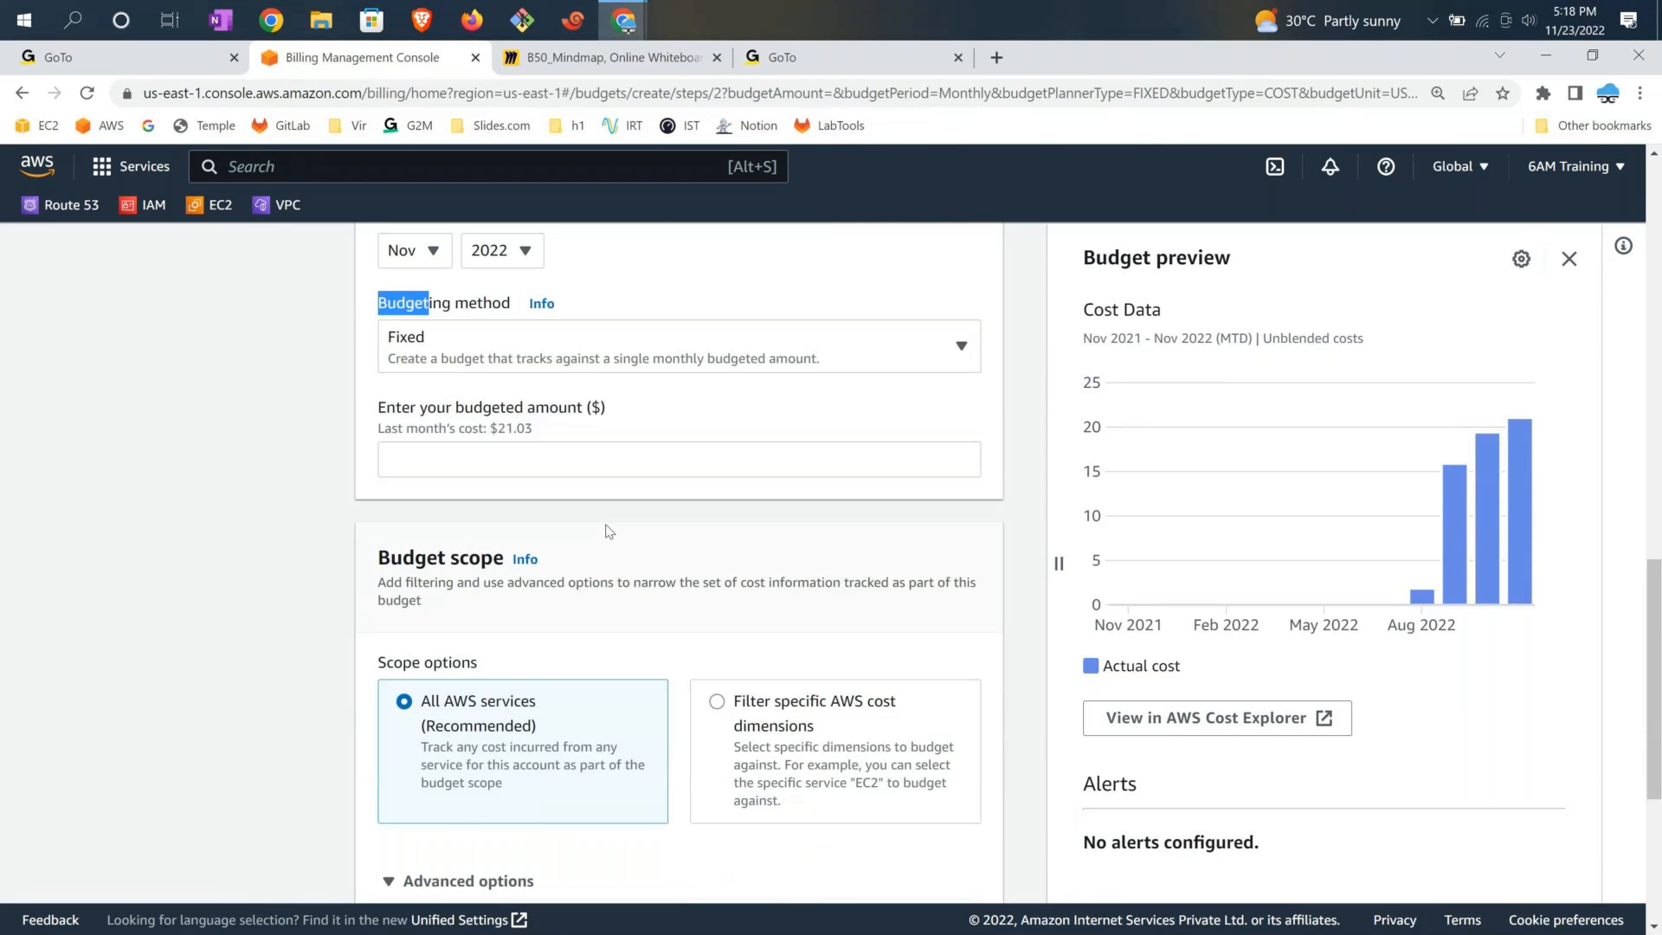
pyautogui.scroll(2, 609, 532)
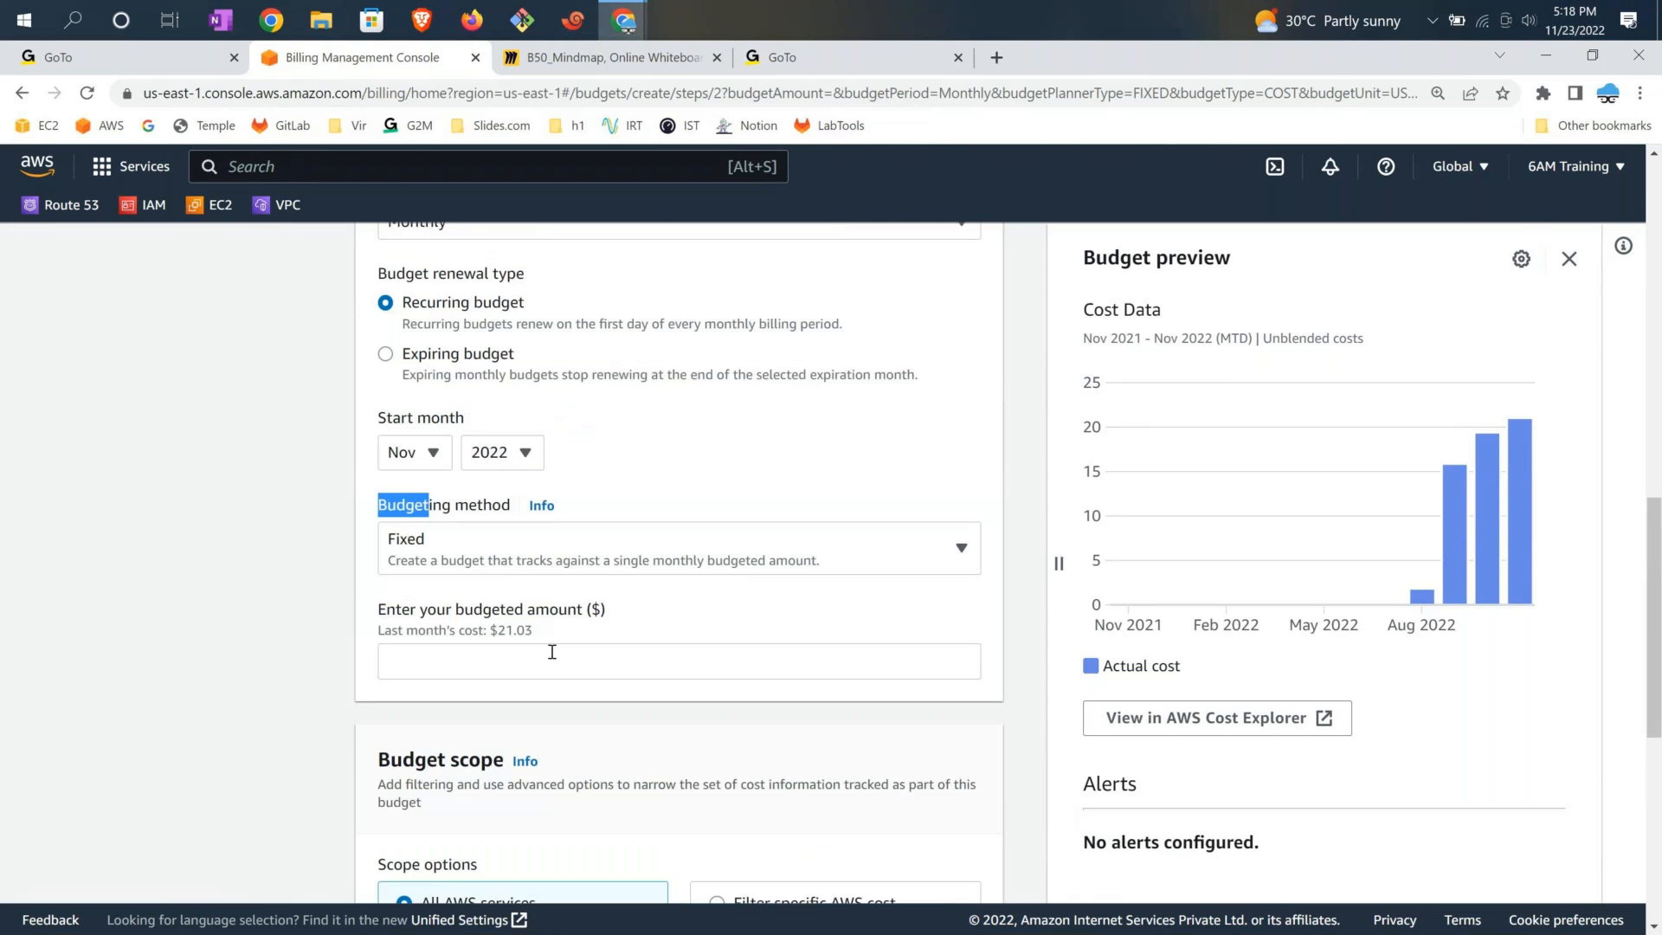
# Set the budgeted amount to 100
pyautogui.click(531, 663)
pyautogui.write('1000')
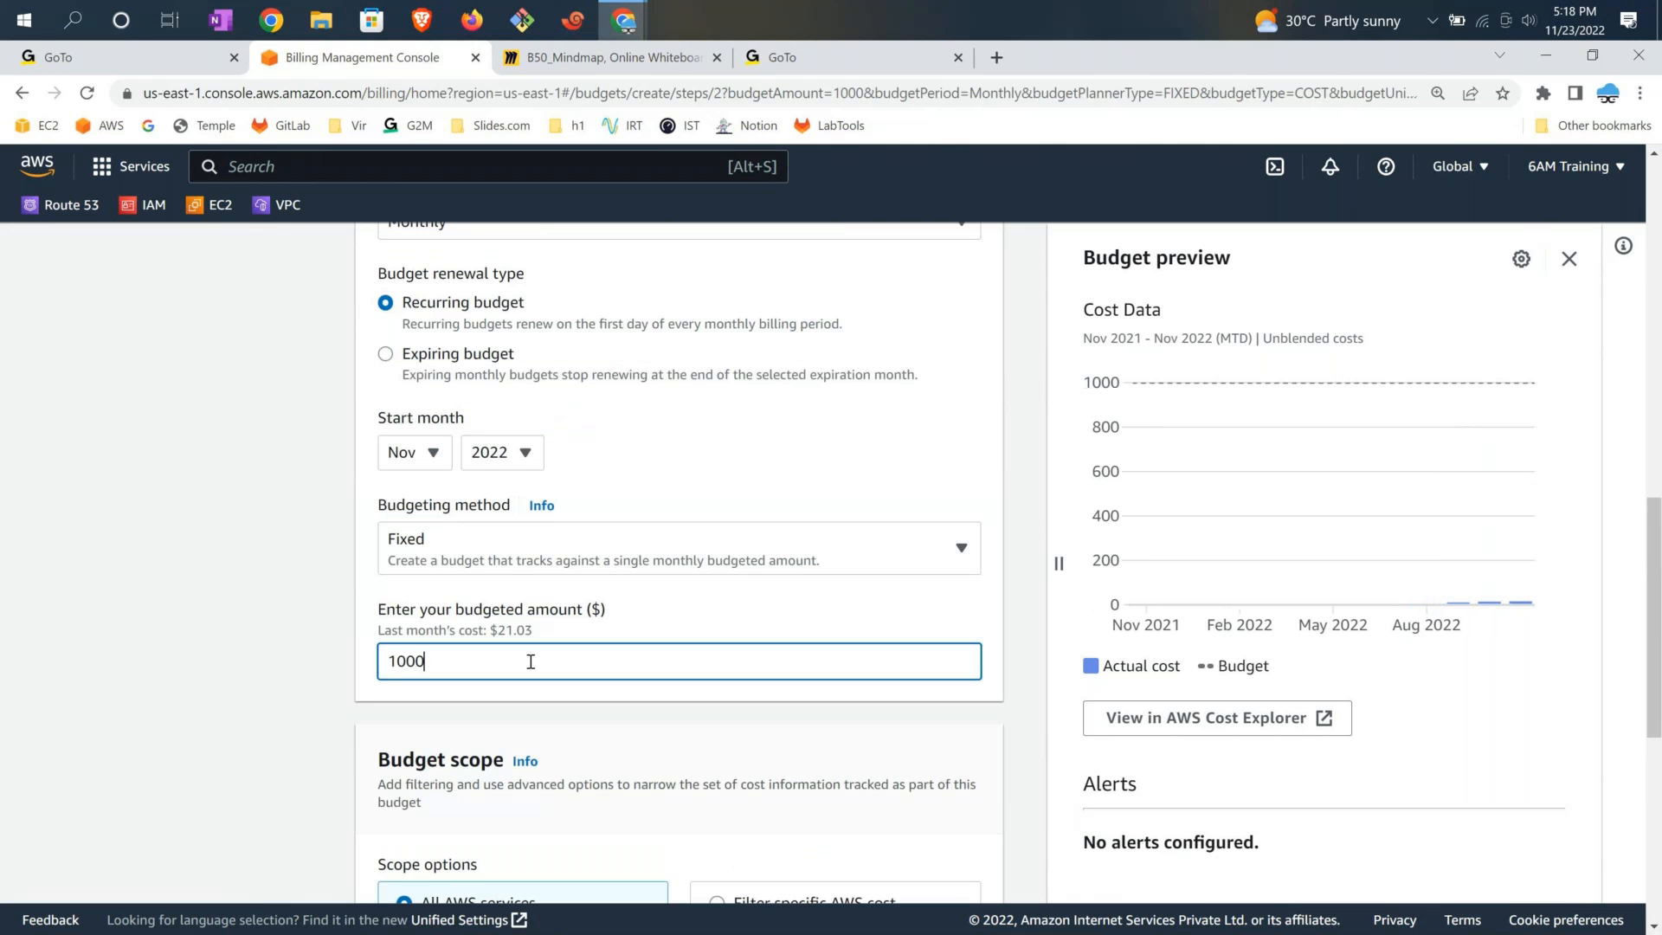
pyautogui.press('BackSpace')
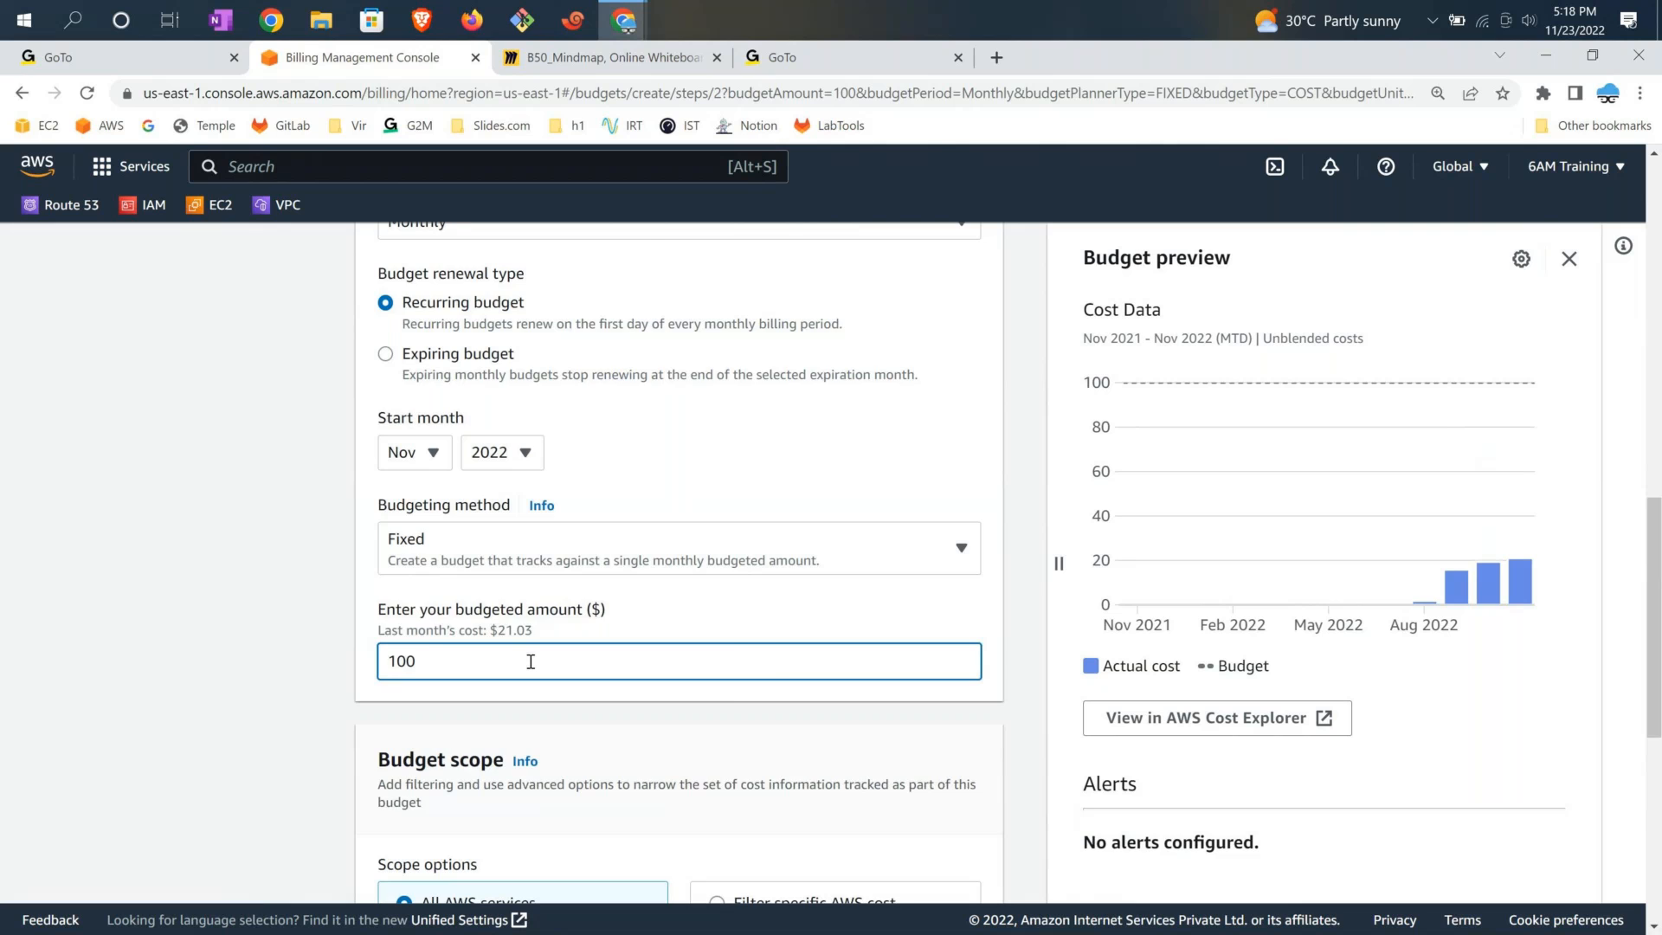
pyautogui.scroll(-3, 531, 663)
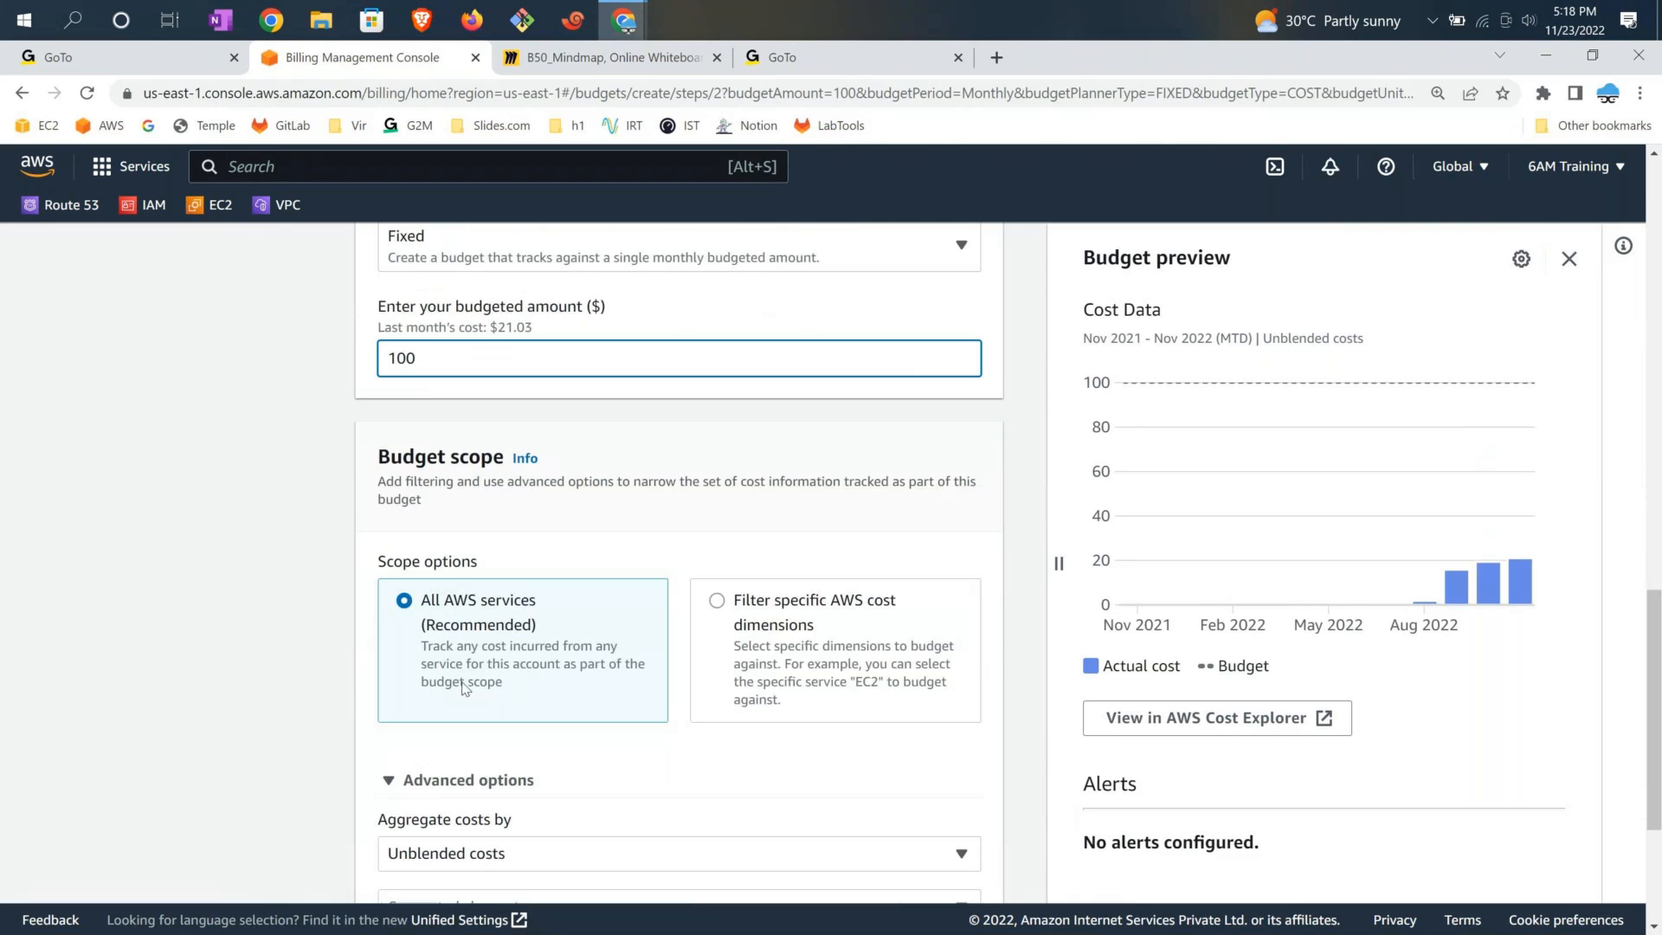
# Scope the budget to specific cost dimensions with a Service filter
pyautogui.click(719, 606)
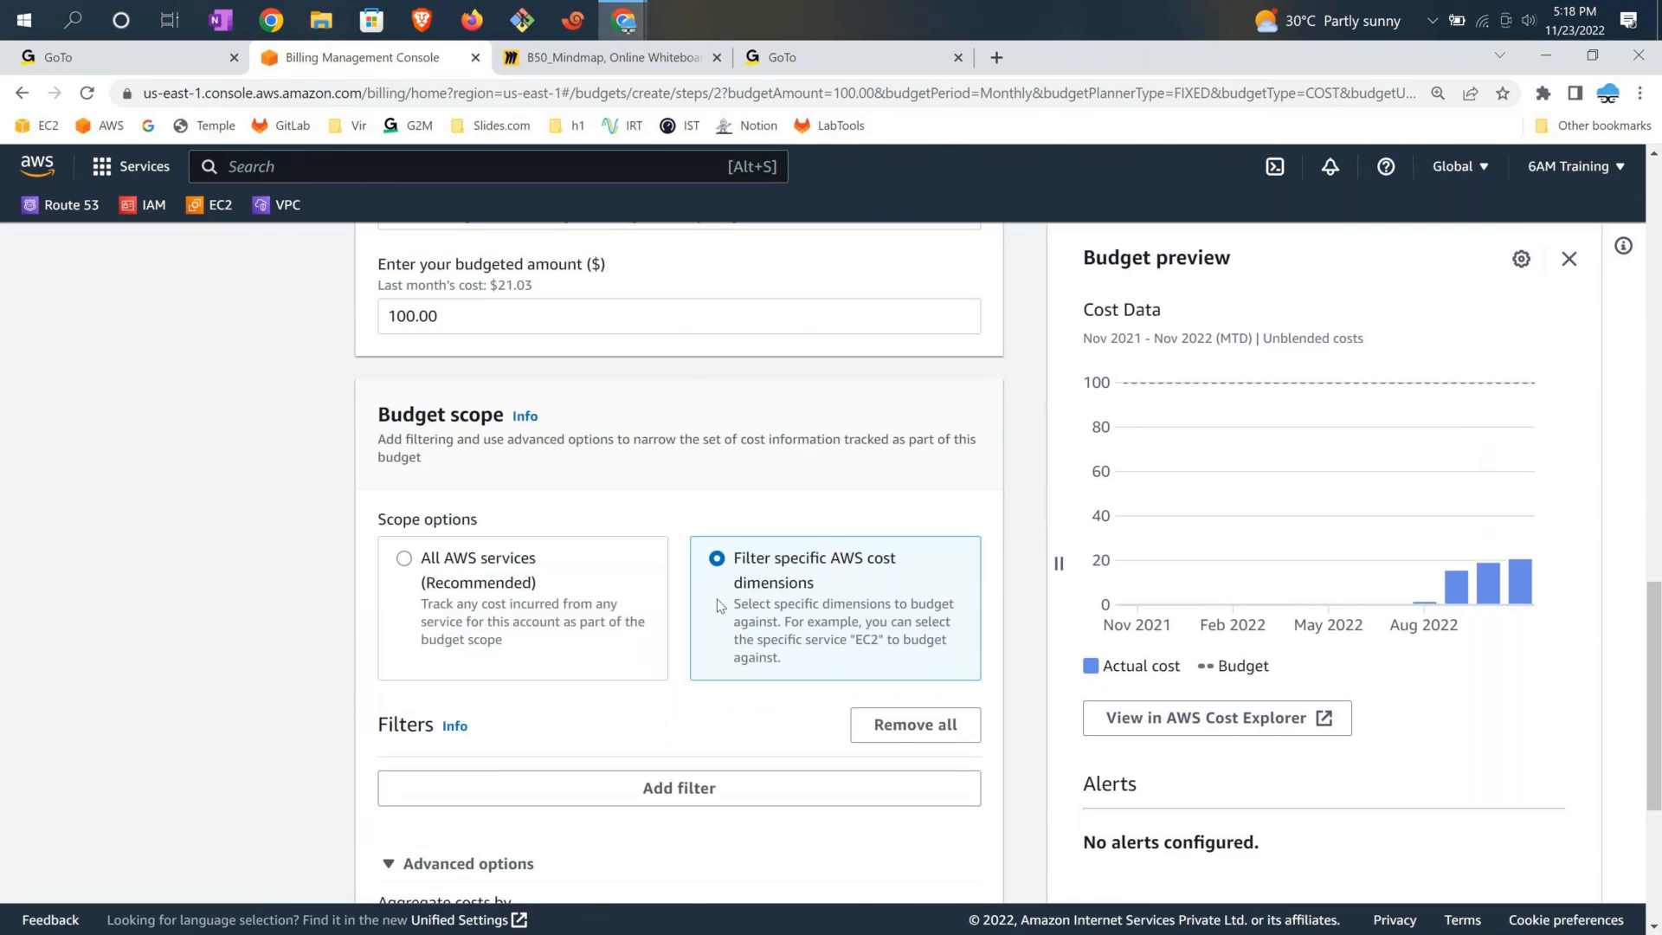
pyautogui.scroll(-2, 673, 617)
pyautogui.click(674, 619)
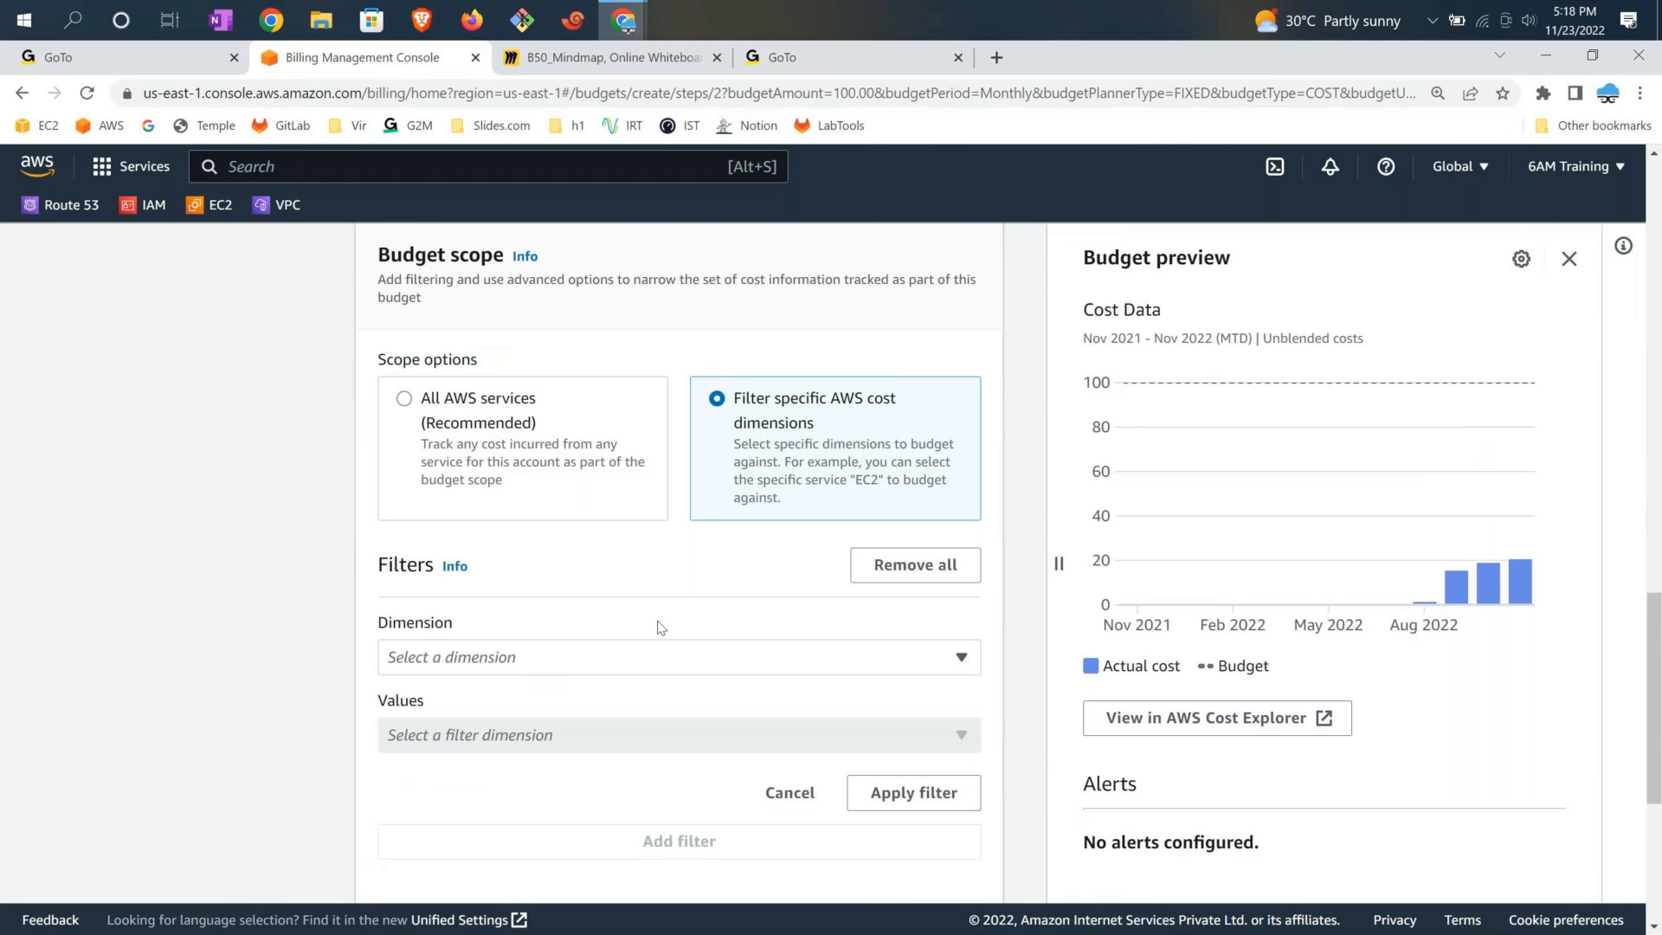
pyautogui.click(535, 656)
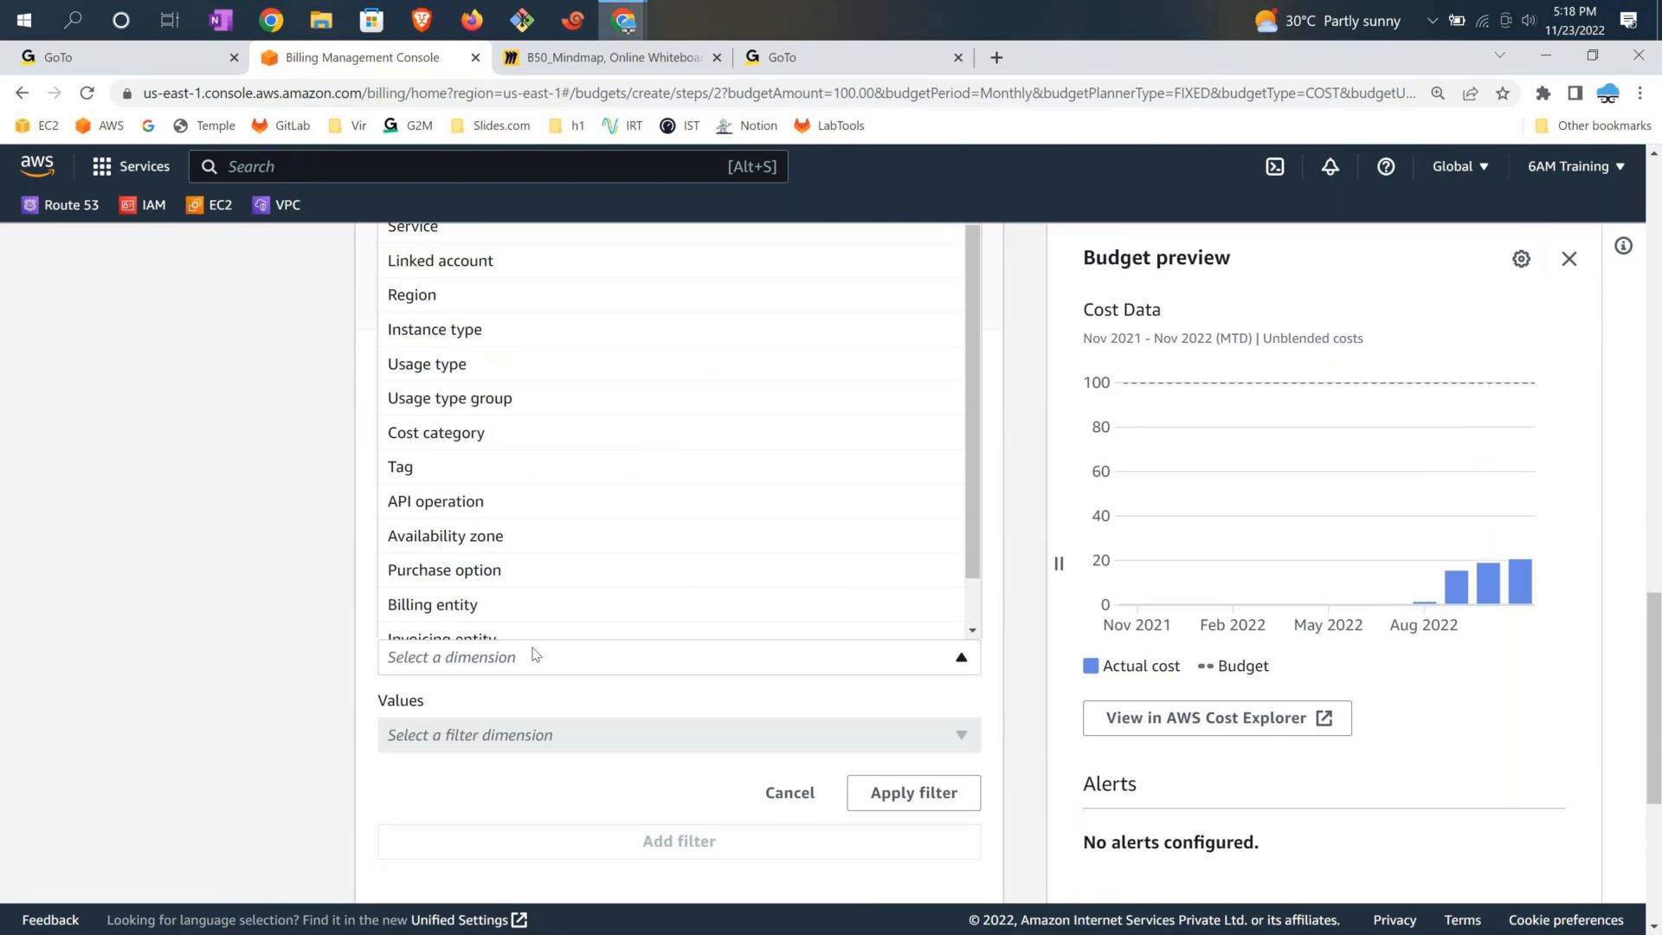
pyautogui.scroll(2, 430, 439)
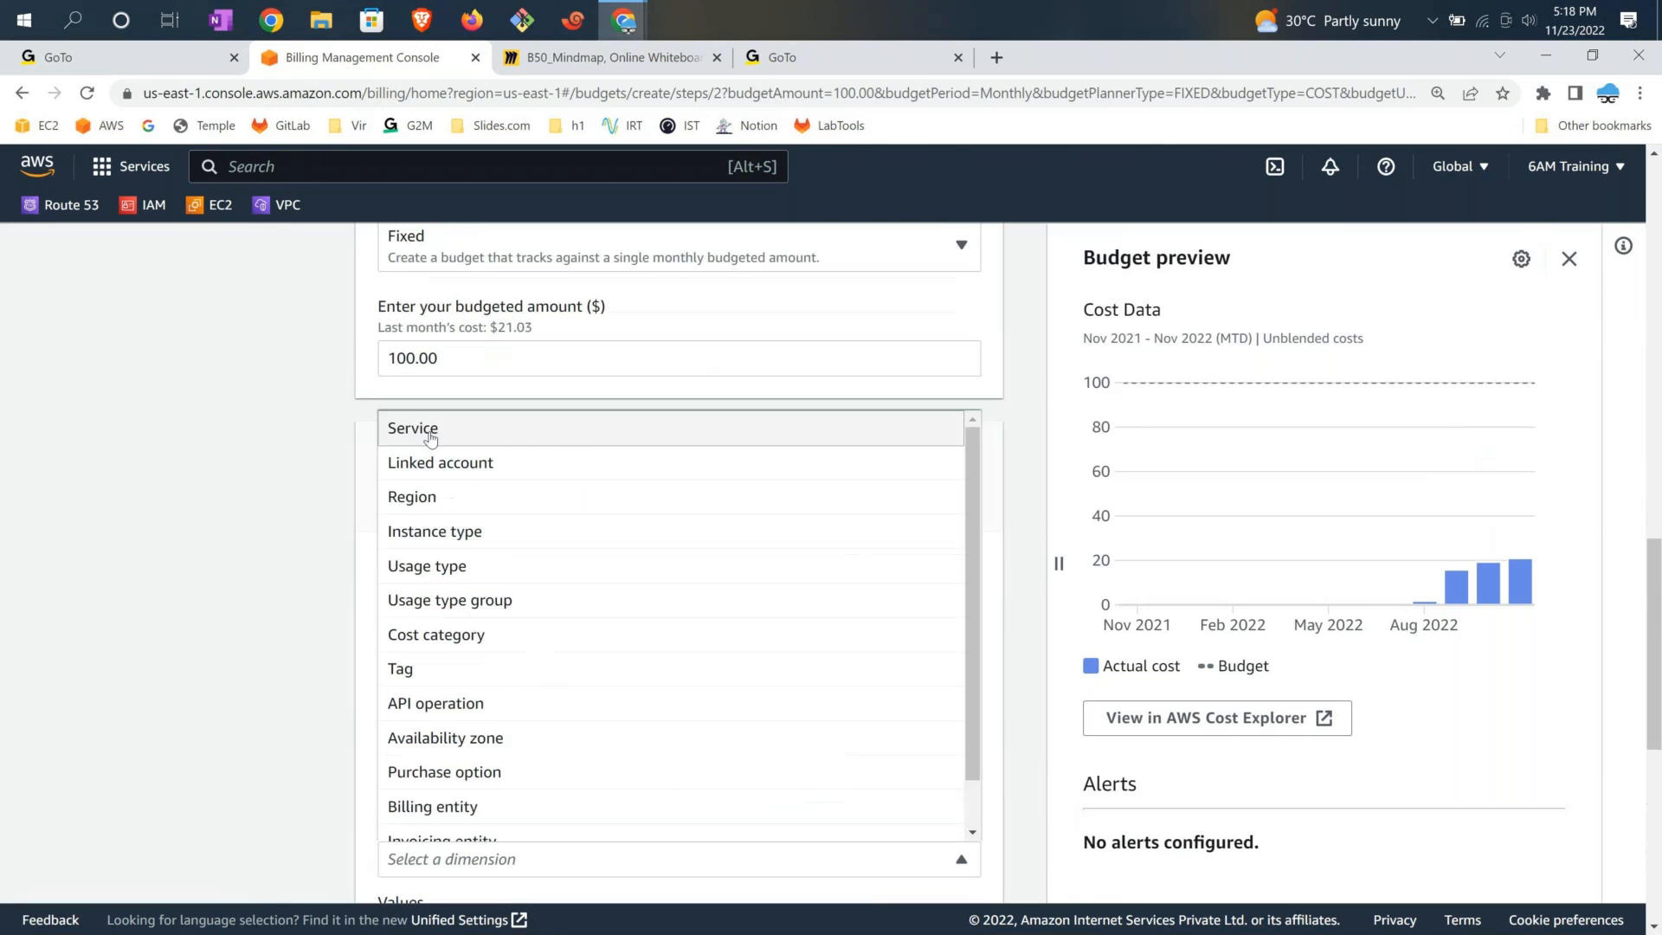
pyautogui.click(430, 429)
pyautogui.scroll(-2, 581, 630)
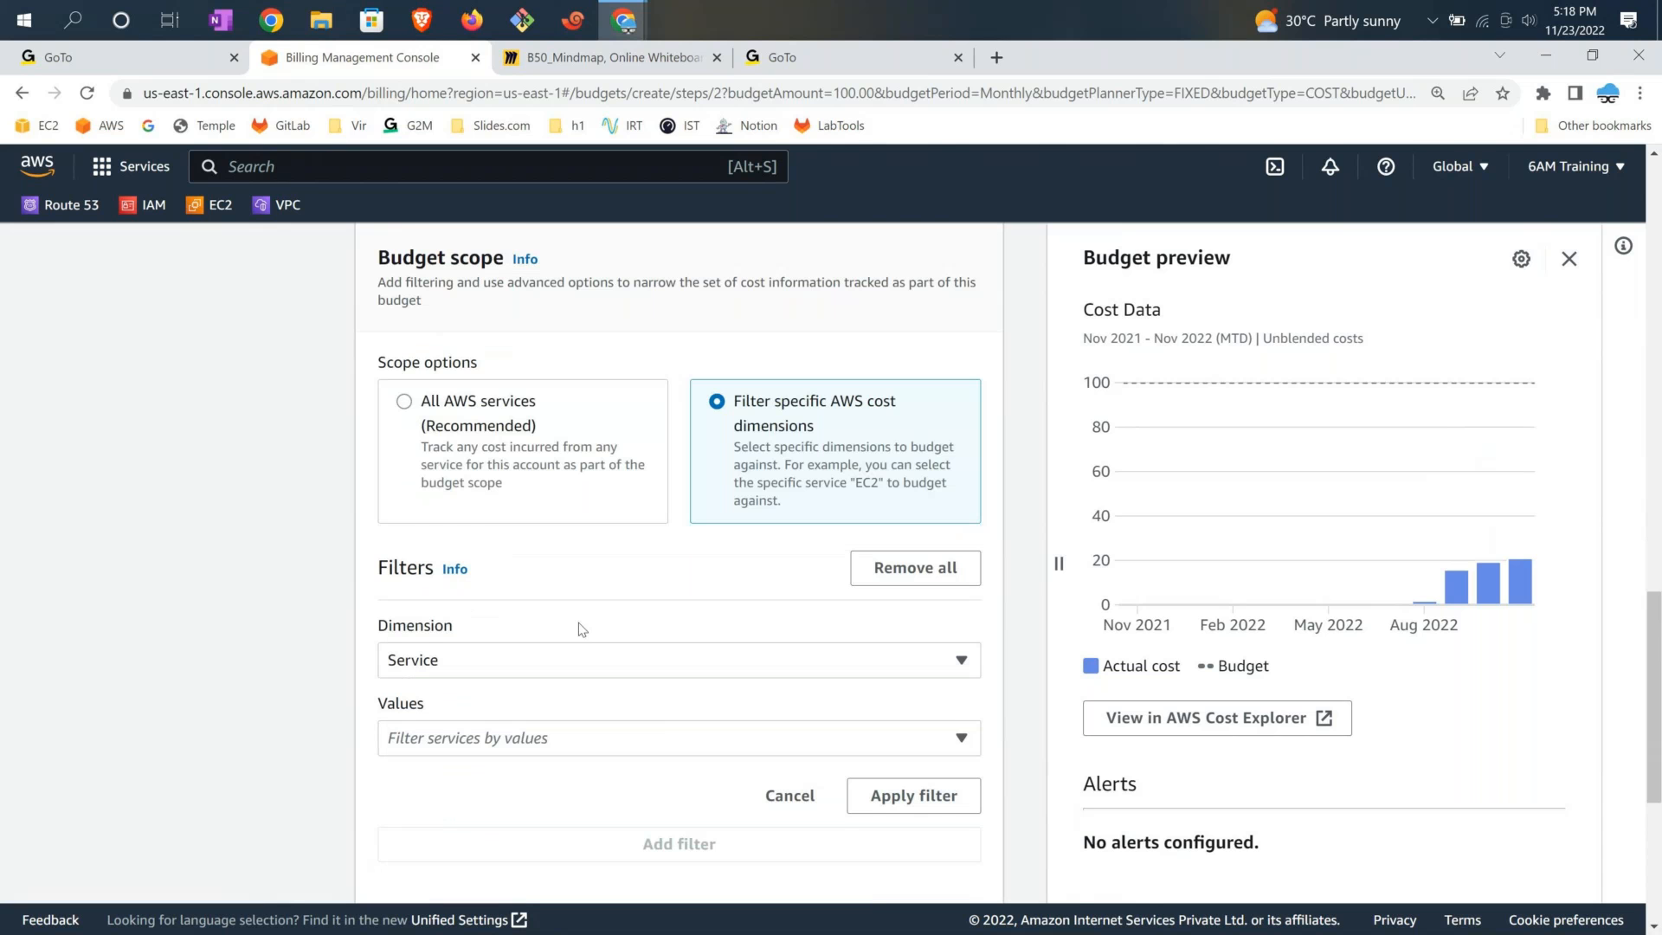
# Search 'Elast' and select EC2-Other, EC2-Instances and EC2-ELB as service values
pyautogui.click(446, 737)
pyautogui.write('ec2')
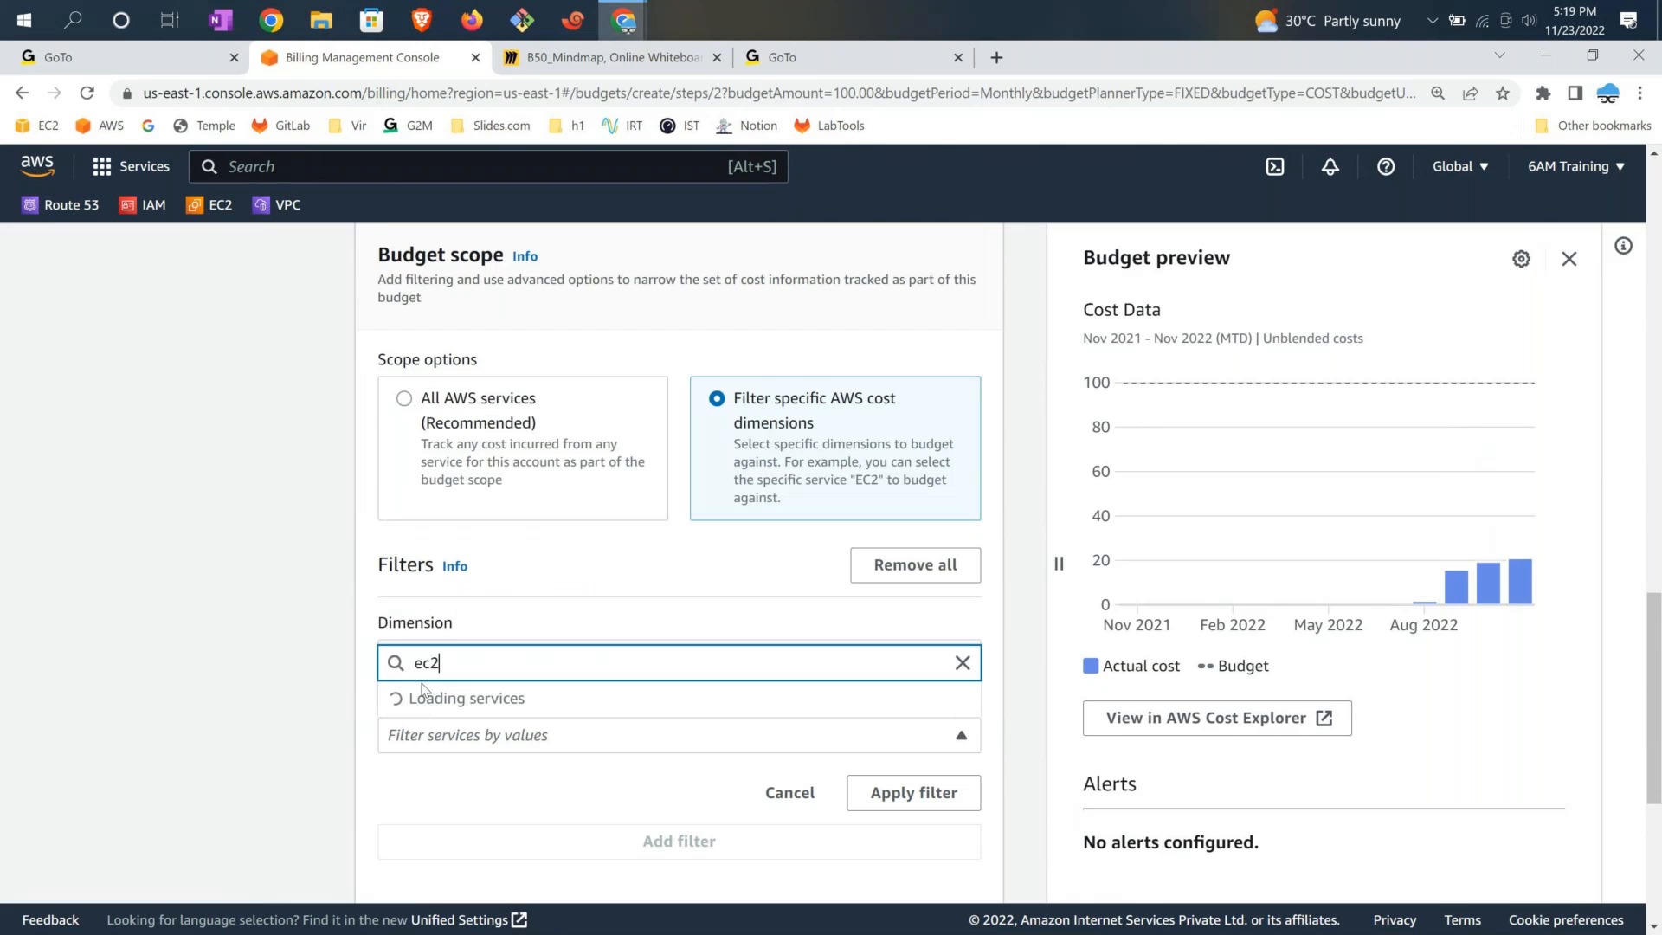
pyautogui.press('BackSpace')
pyautogui.press('BackSpace')
pyautogui.press('BackSpace')
pyautogui.write('Elkas')
pyautogui.press('BackSpace')
pyautogui.press('BackSpace')
pyautogui.press('BackSpace')
pyautogui.write('ast')
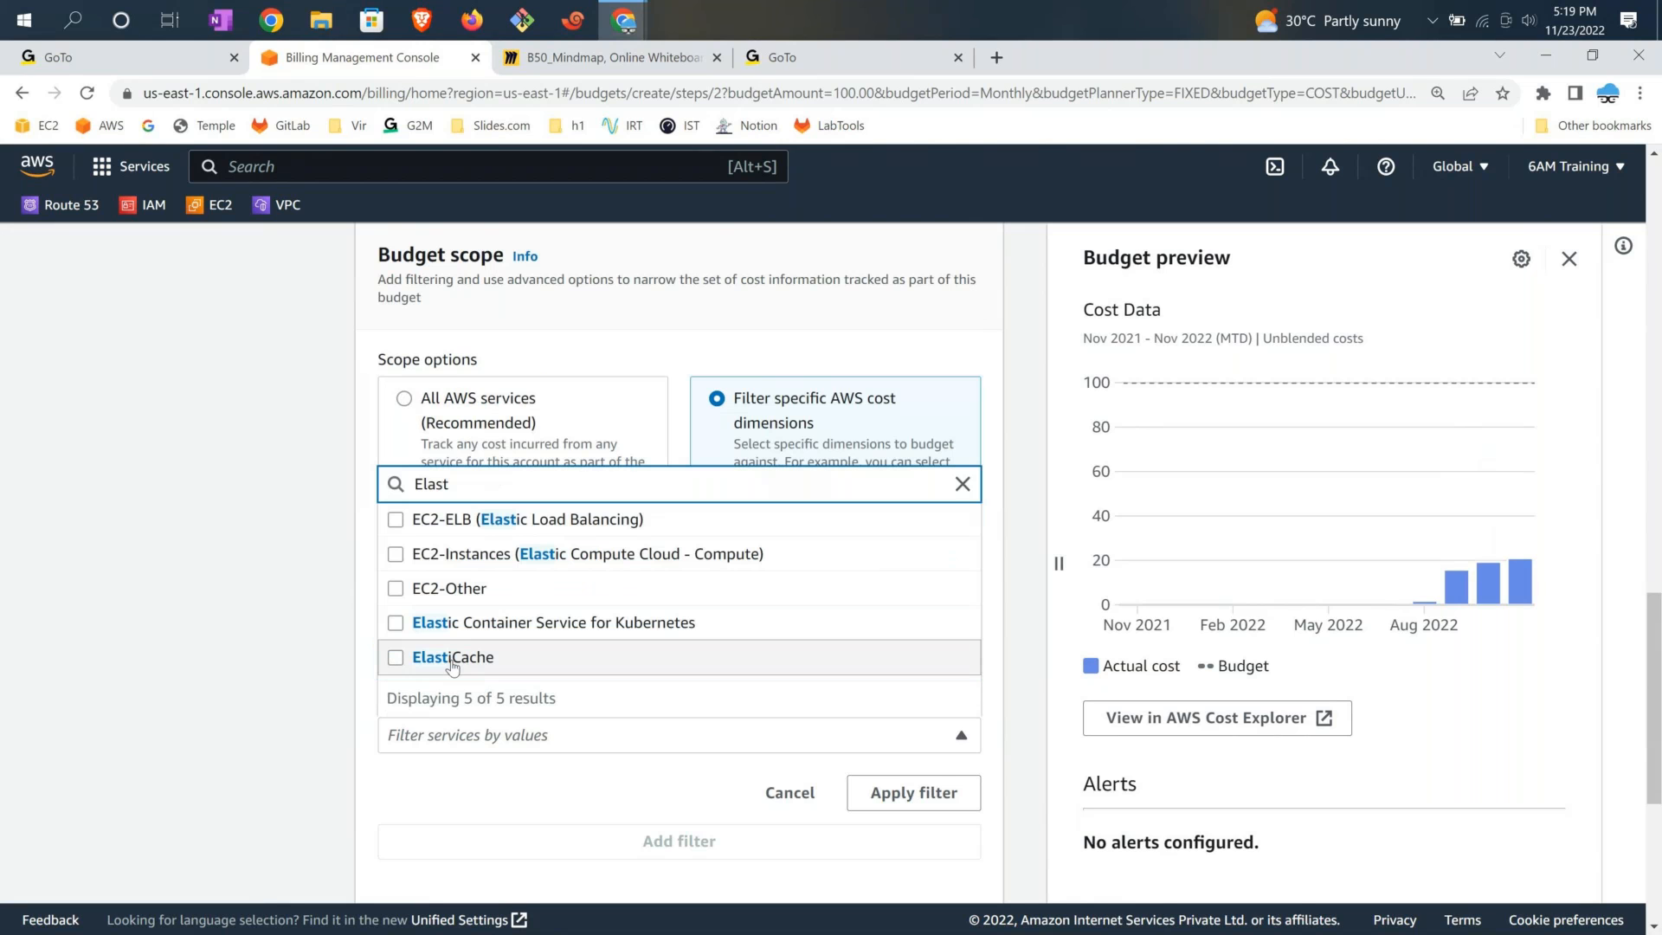
pyautogui.click(387, 589)
pyautogui.click(396, 554)
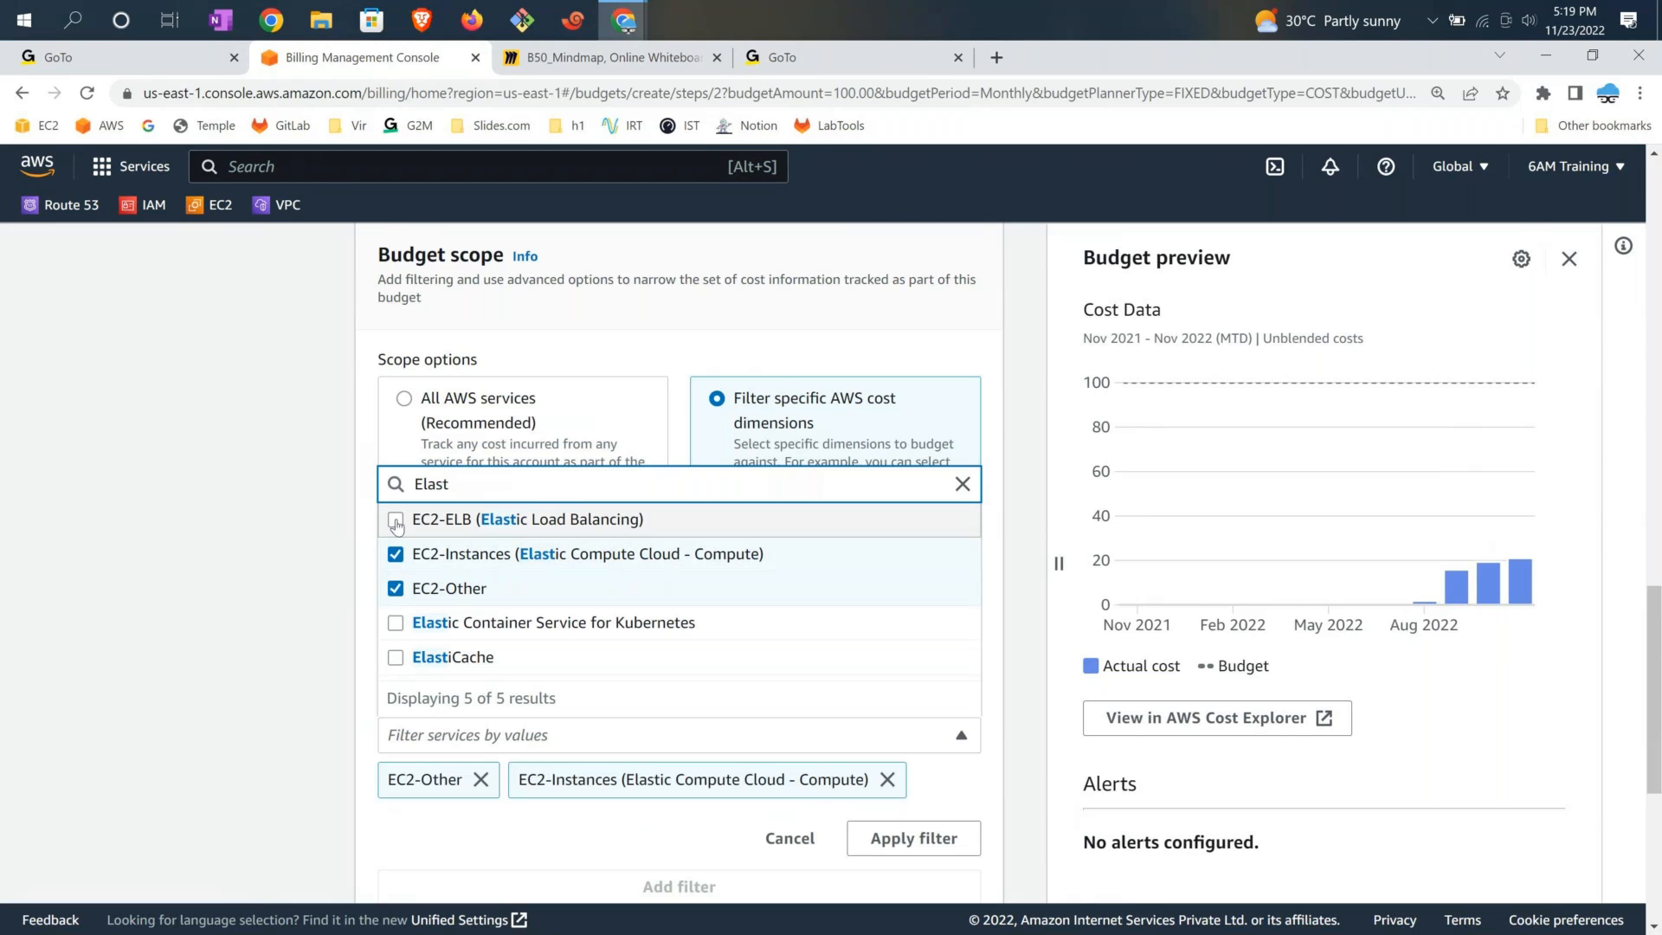
pyautogui.click(396, 522)
# Deselect the three EC2 services and cancel the service filter
pyautogui.click(963, 484)
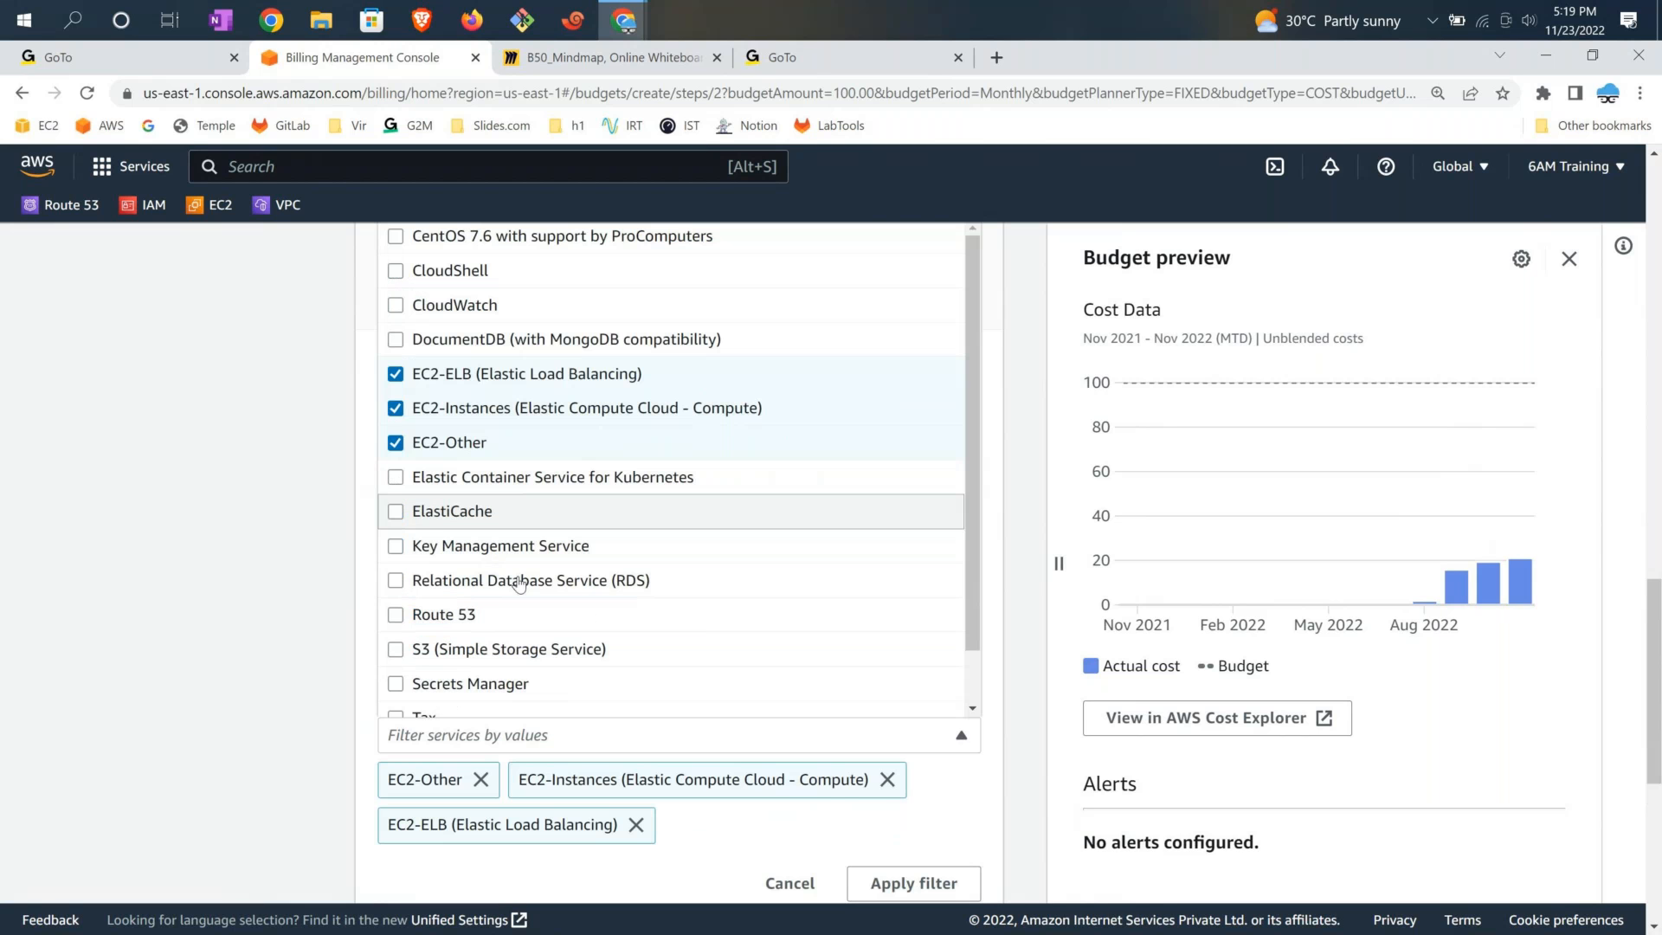
pyautogui.click(396, 442)
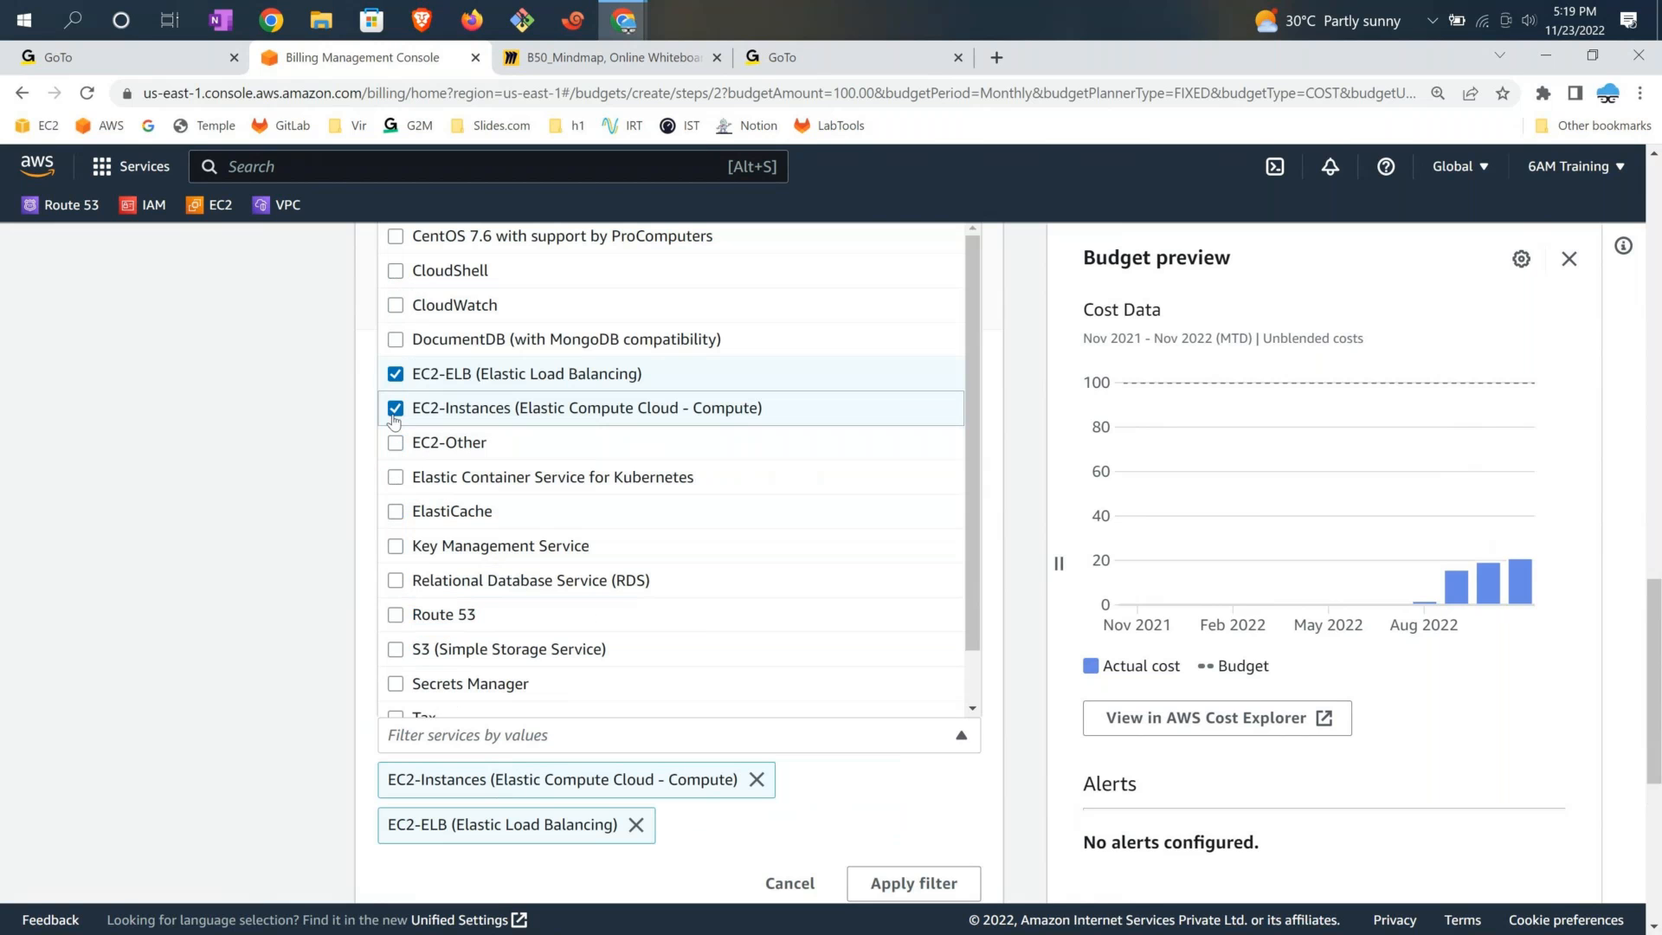
pyautogui.click(396, 408)
pyautogui.click(396, 373)
pyautogui.click(1009, 742)
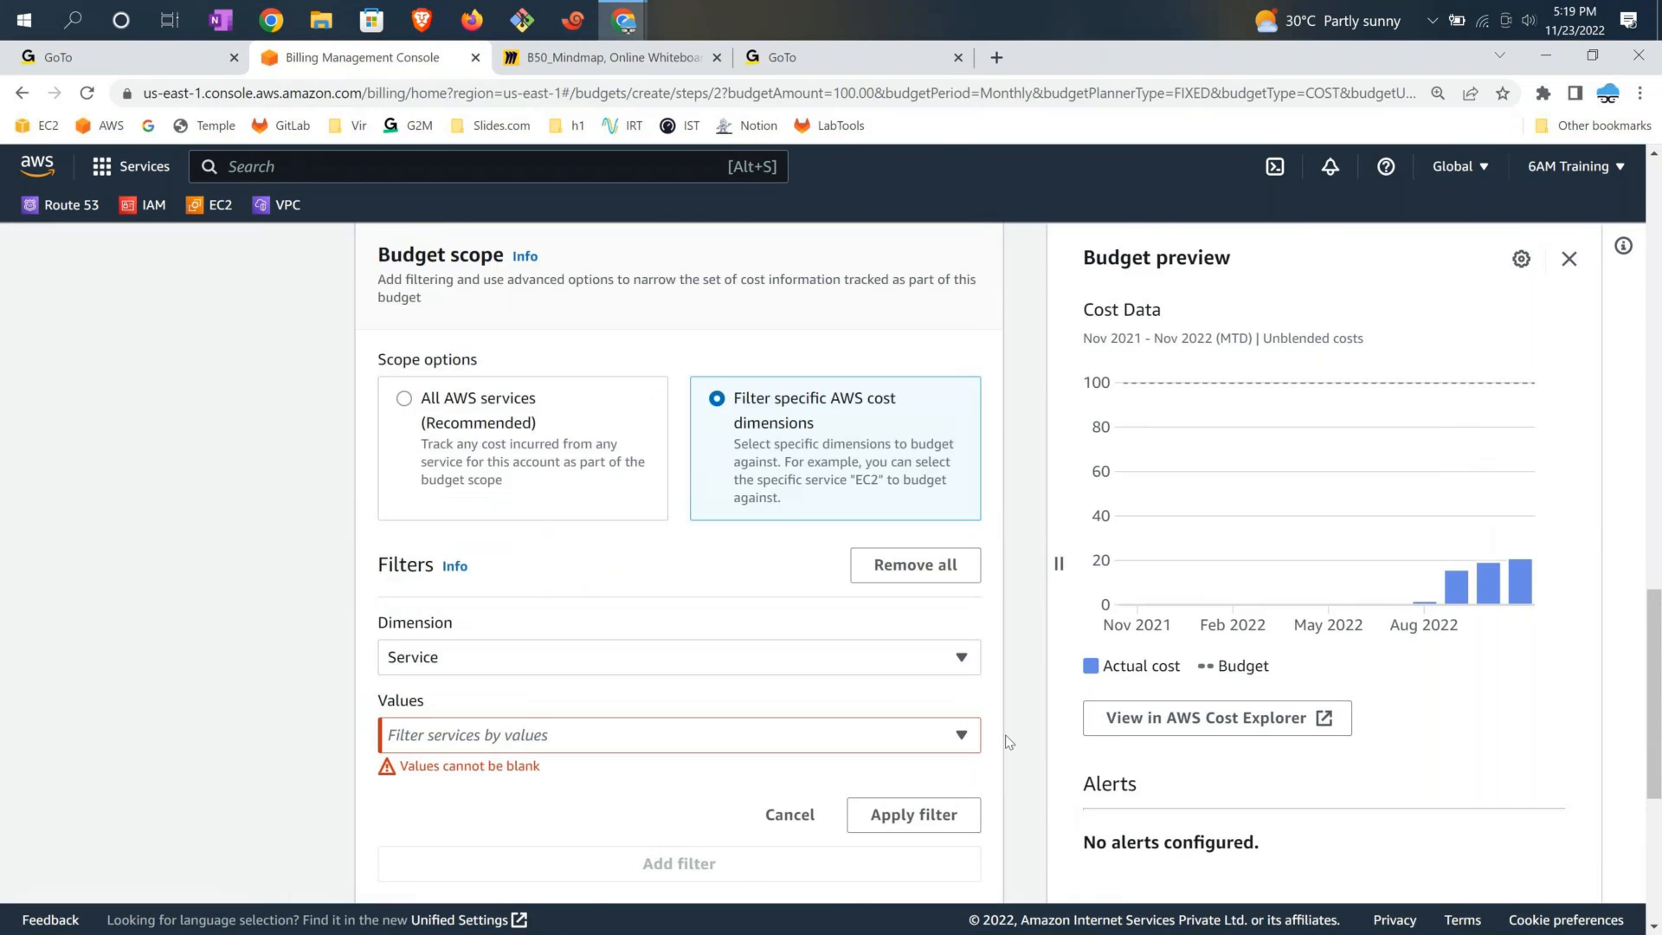
pyautogui.click(790, 815)
# Track All AWS services (Recommended) and proceed to the alerts step
pyautogui.click(459, 424)
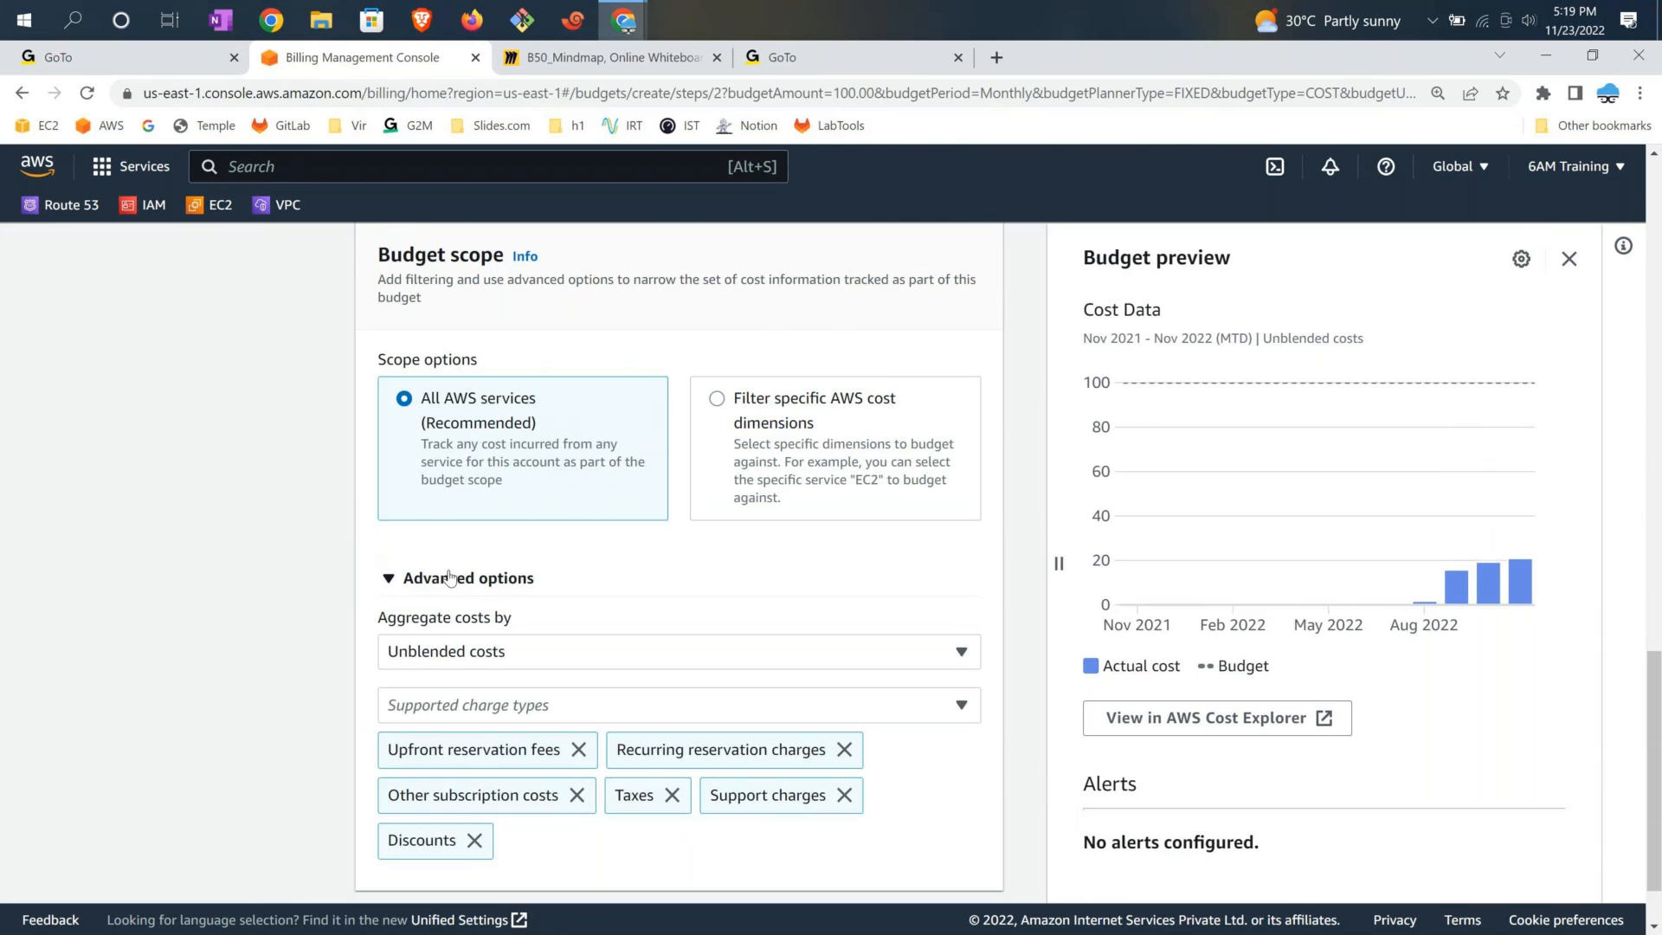
pyautogui.scroll(-1, 771, 807)
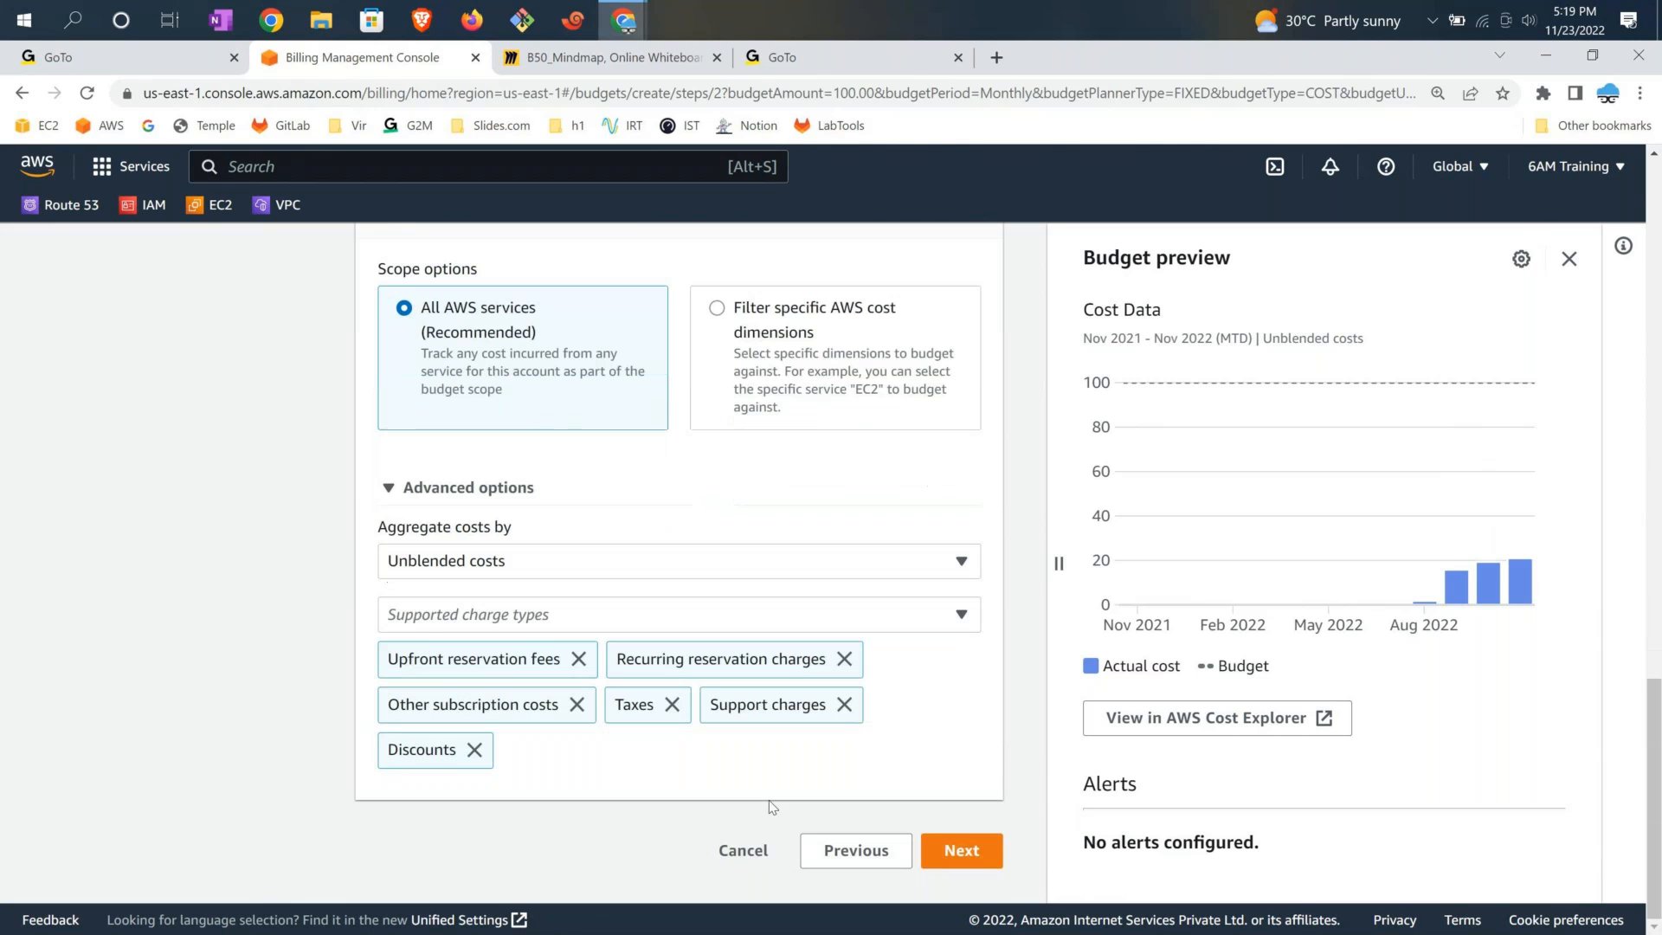
pyautogui.click(961, 851)
# Check the $100.00 budgeted amount and add the first alert threshold
pyautogui.scroll(-2, 400, 623)
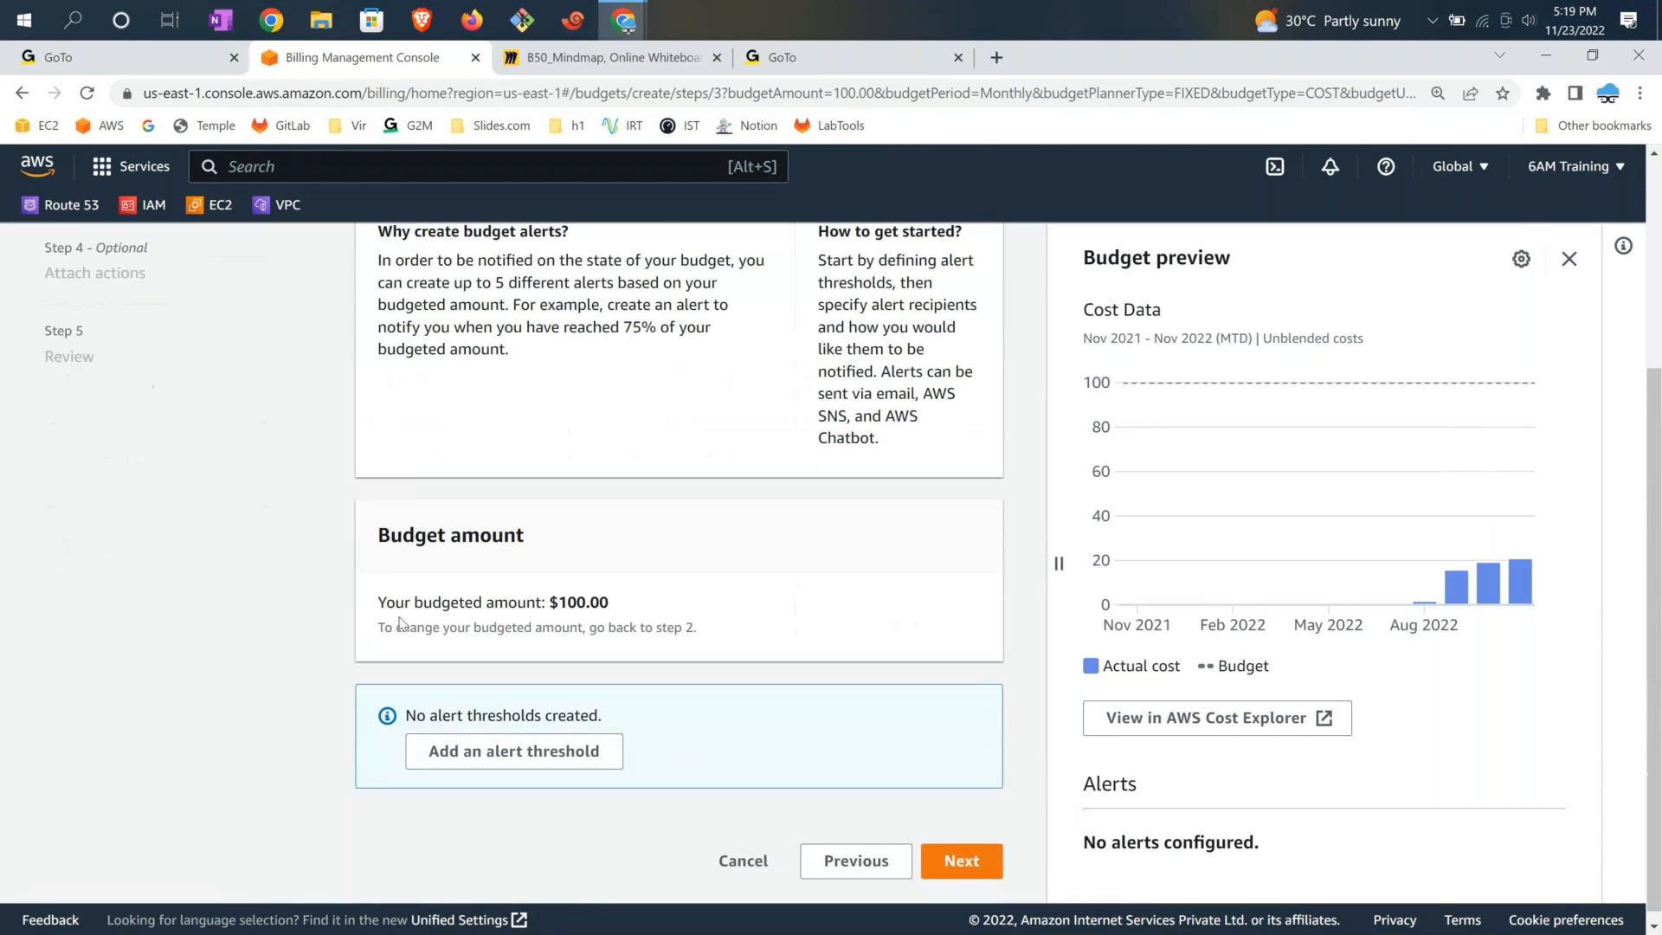
pyautogui.moveTo(375, 602); pyautogui.dragTo(627, 613)
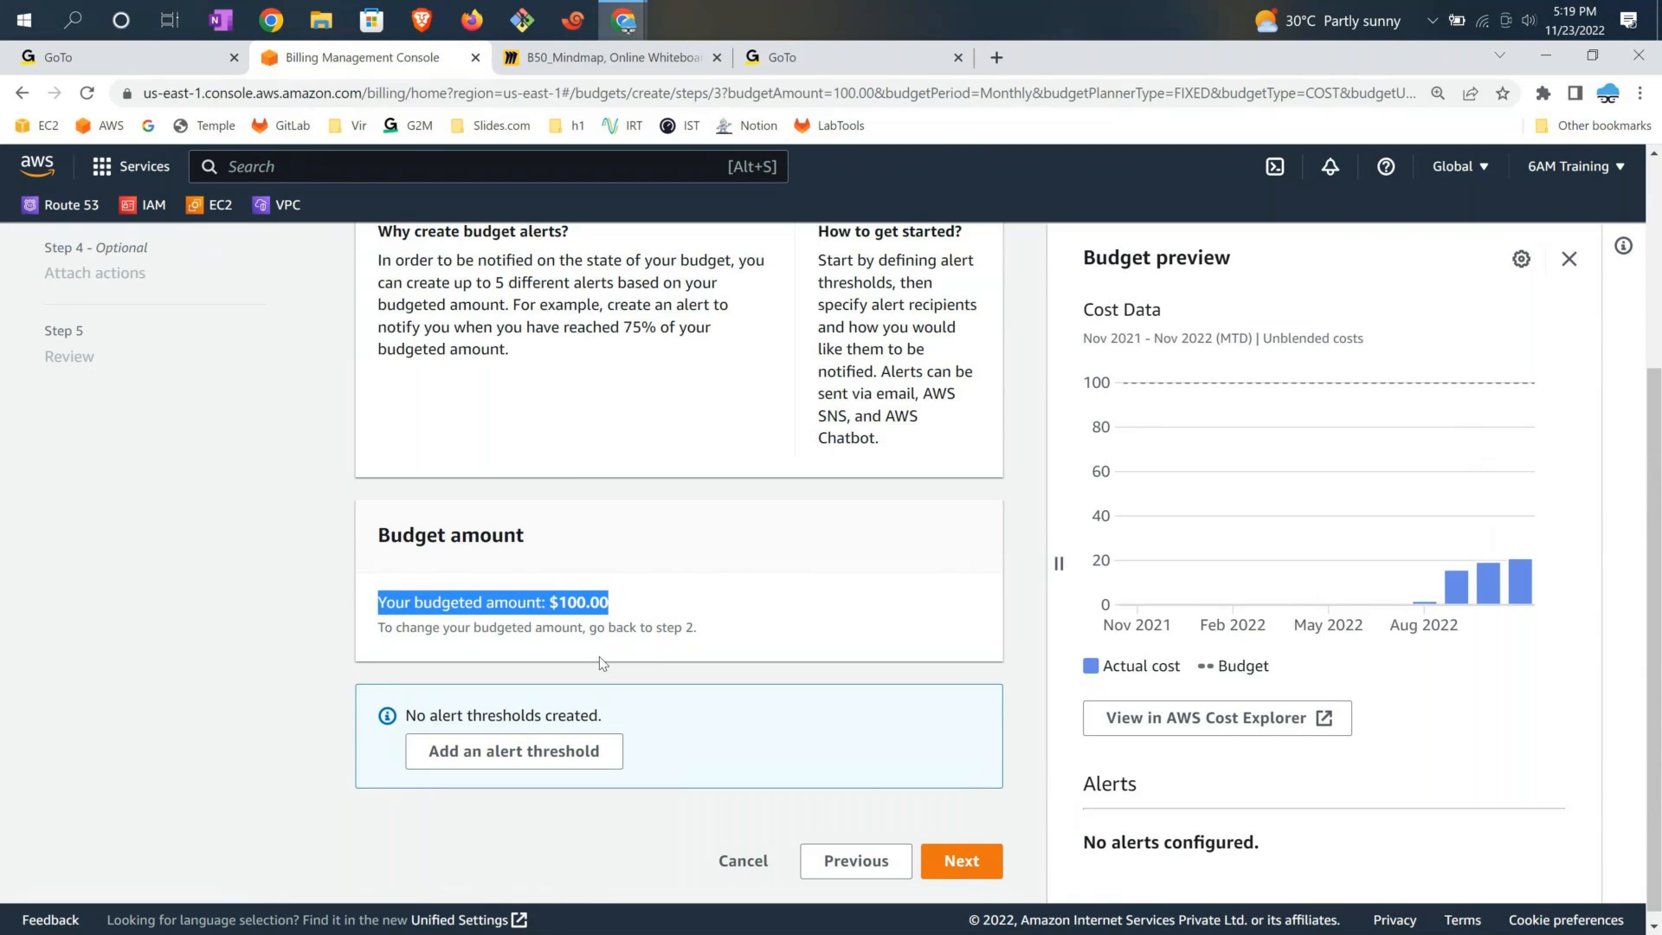
pyautogui.doubleClick(586, 606)
pyautogui.click(604, 762)
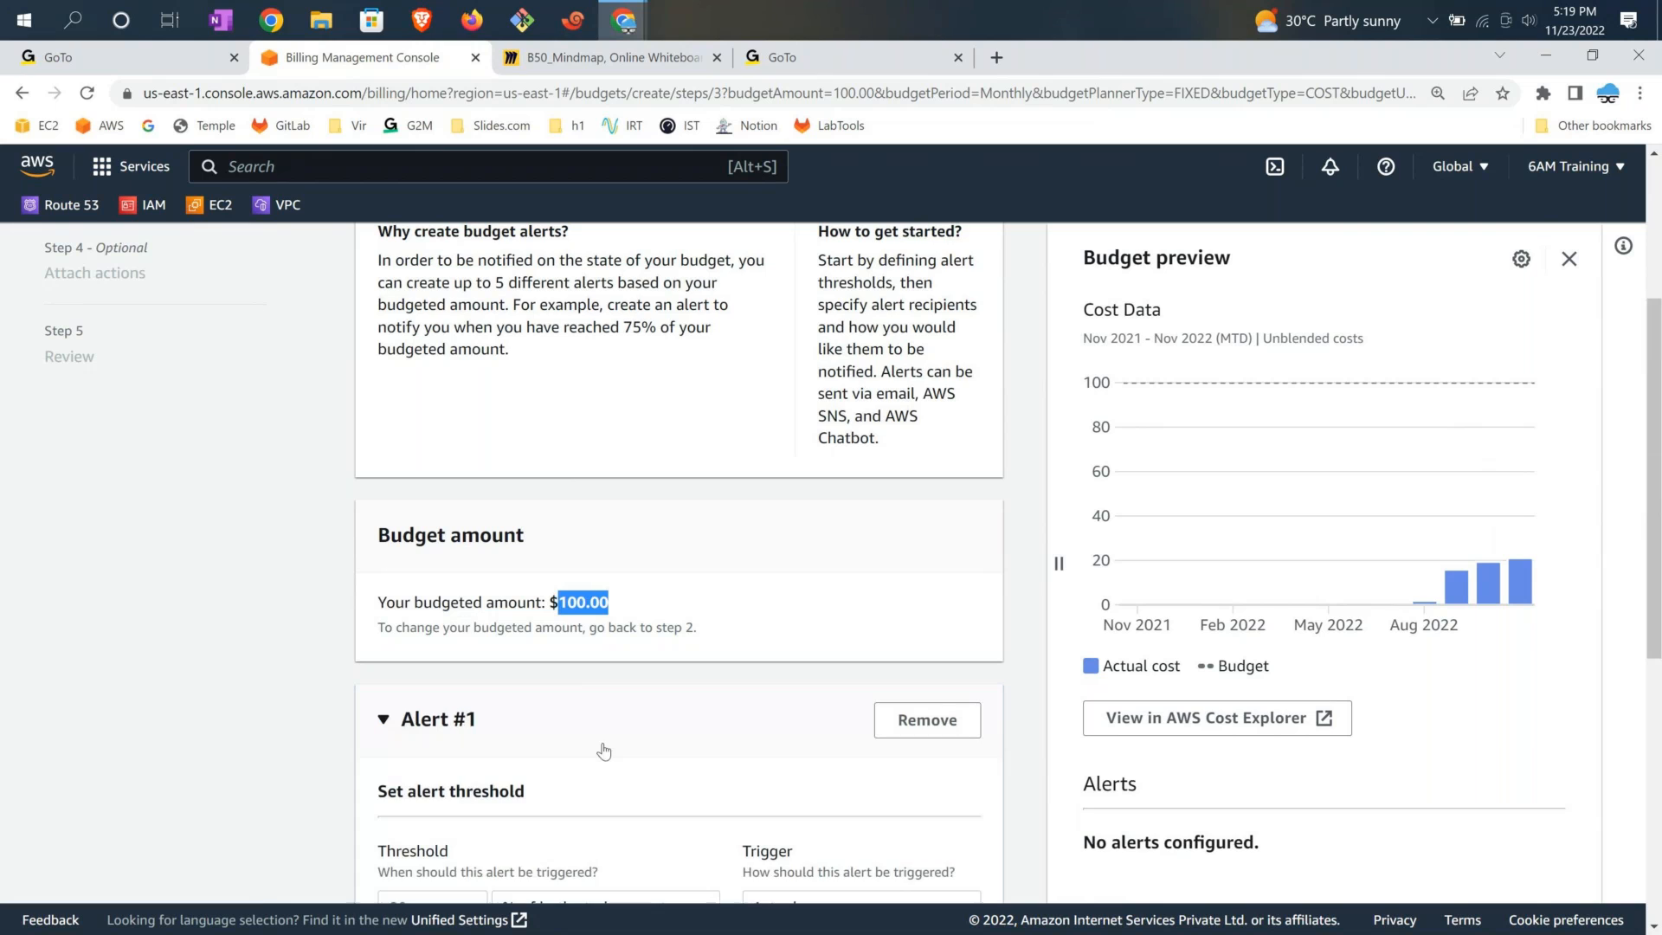
# Set Alert #1's threshold to 75% and enter the notification e-mail address as recipient
pyautogui.scroll(-3, 603, 751)
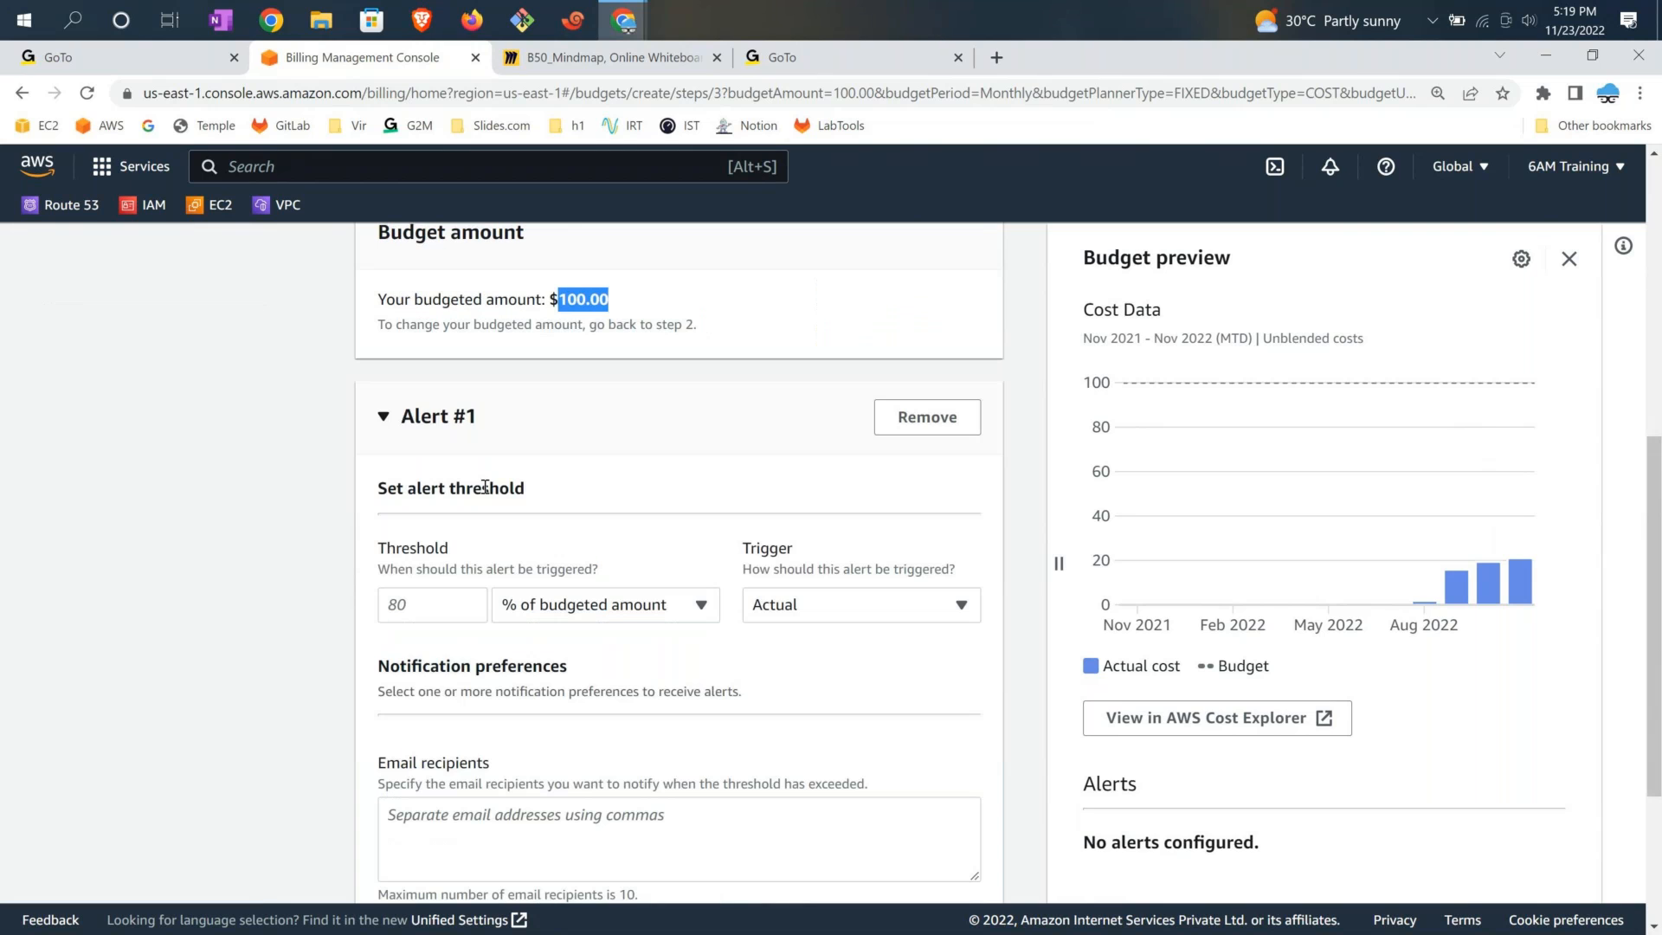
pyautogui.click(382, 606)
pyautogui.write('75')
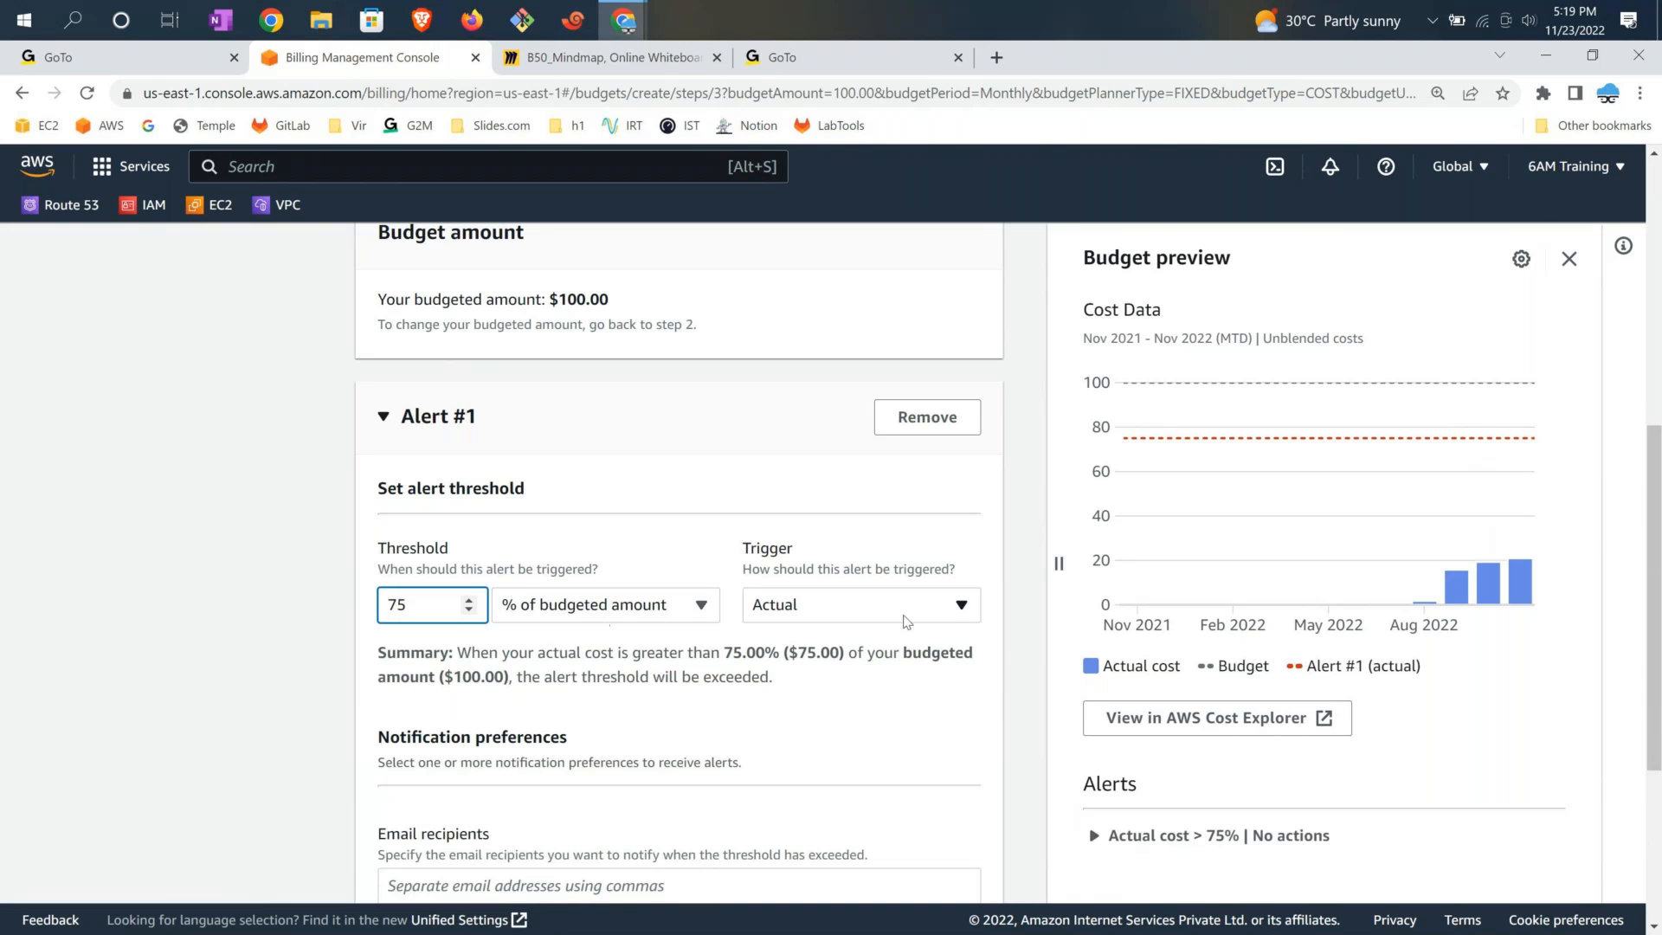
pyautogui.scroll(-1, 692, 658)
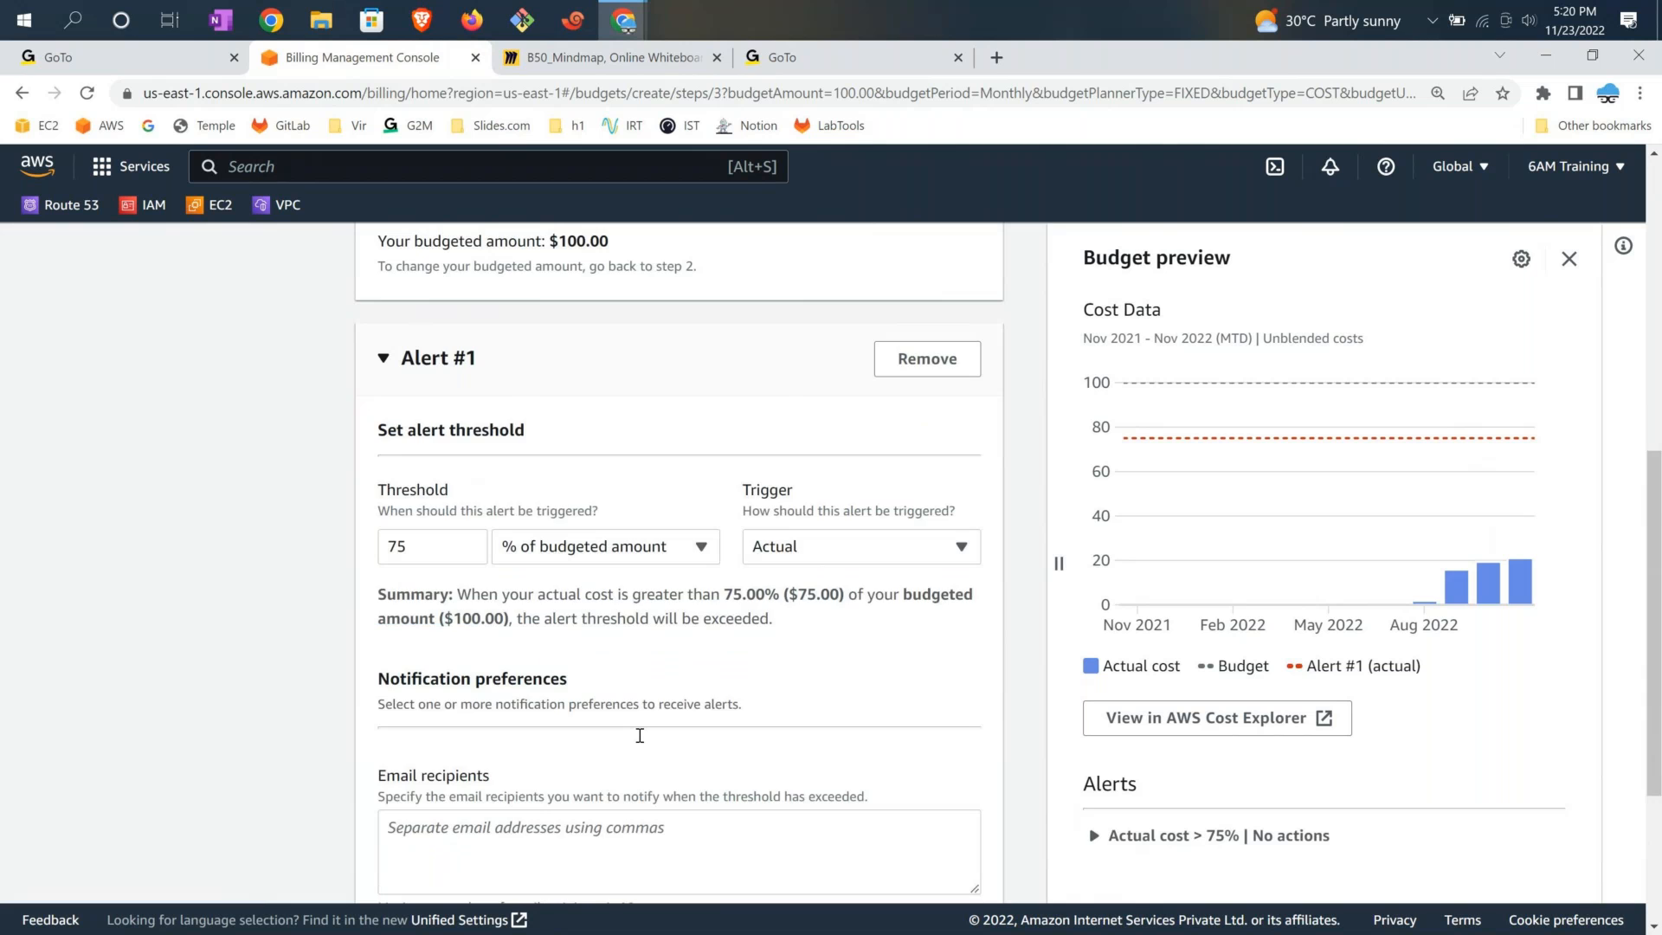
pyautogui.scroll(-2, 519, 692)
pyautogui.click(479, 701)
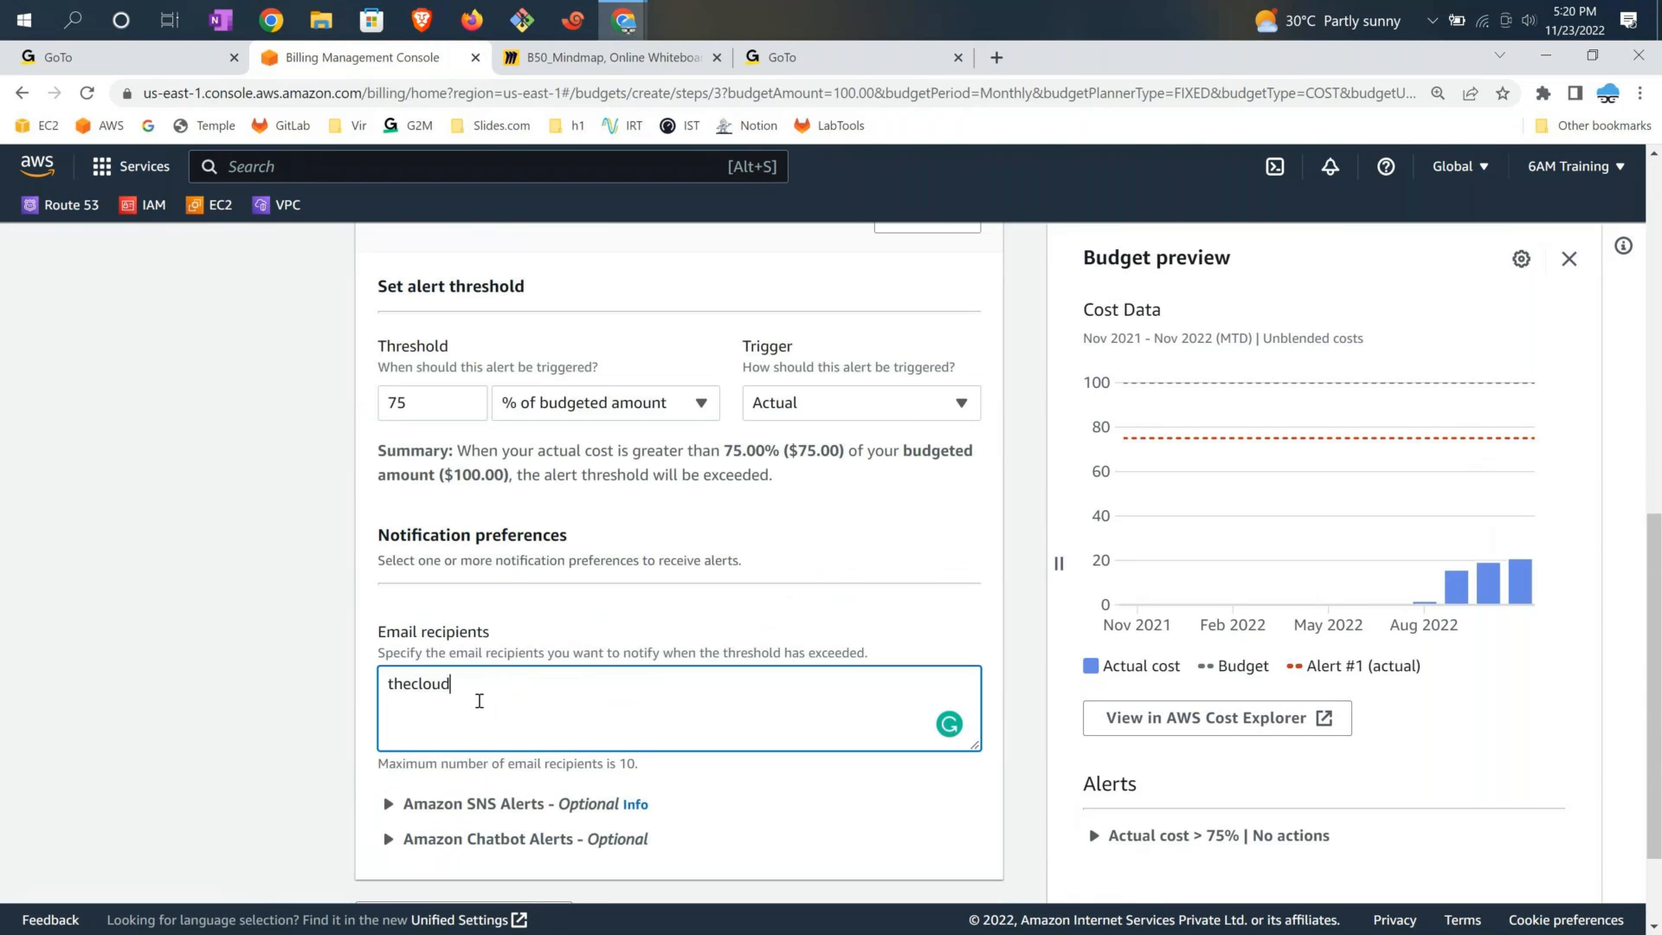
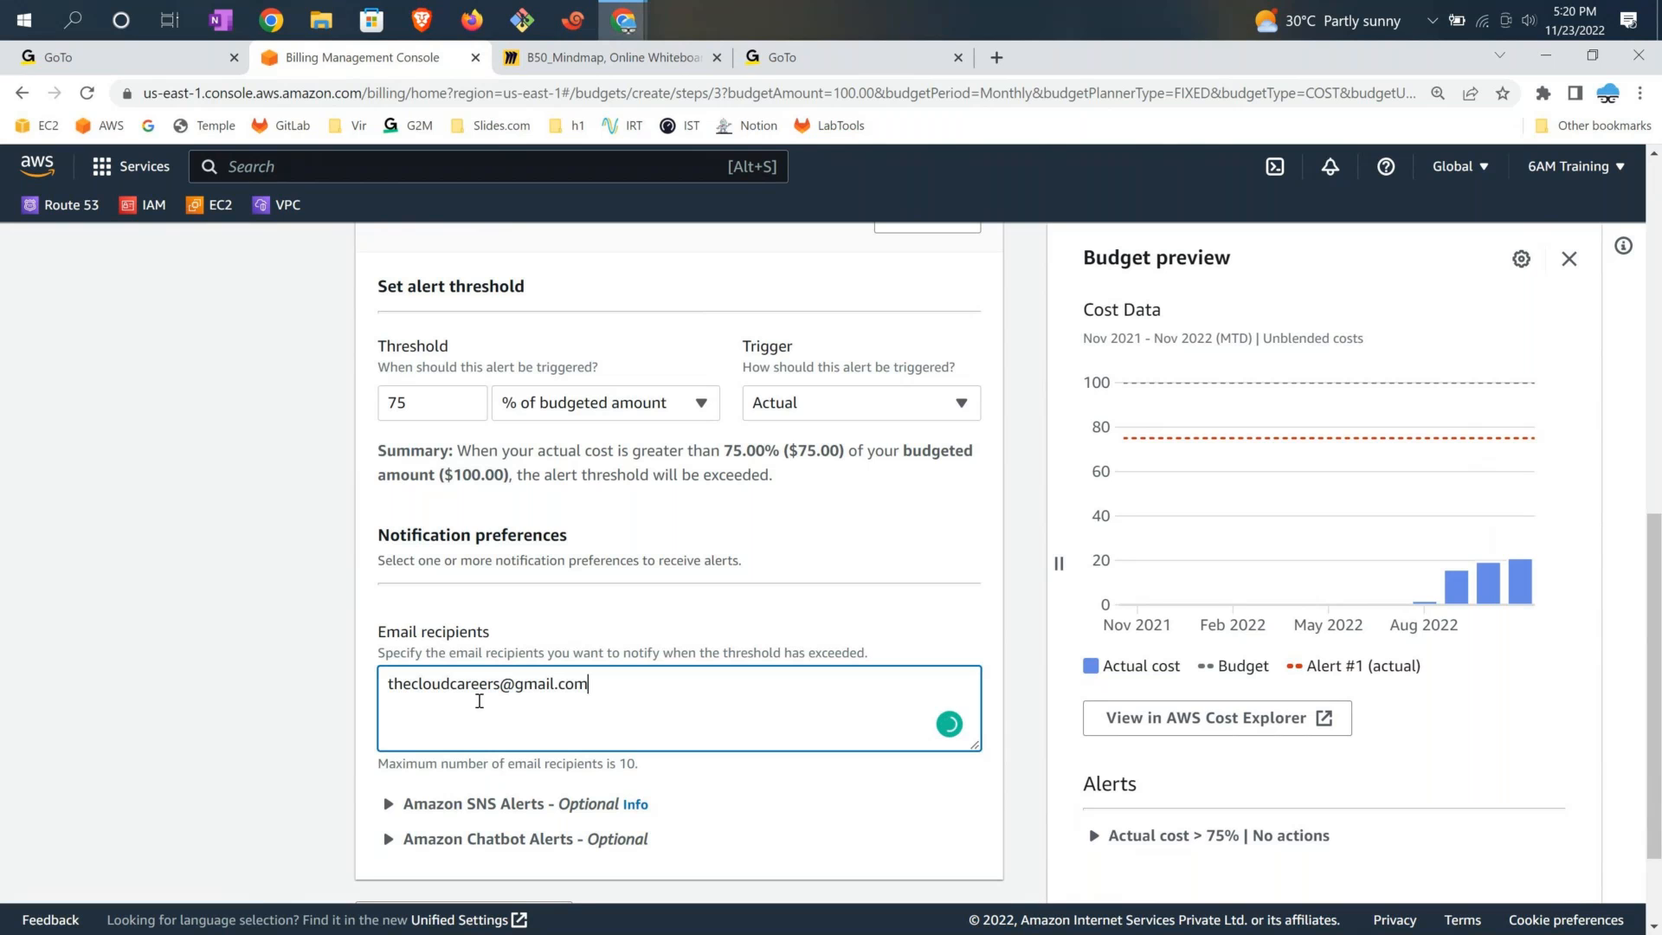
pyautogui.click(1028, 761)
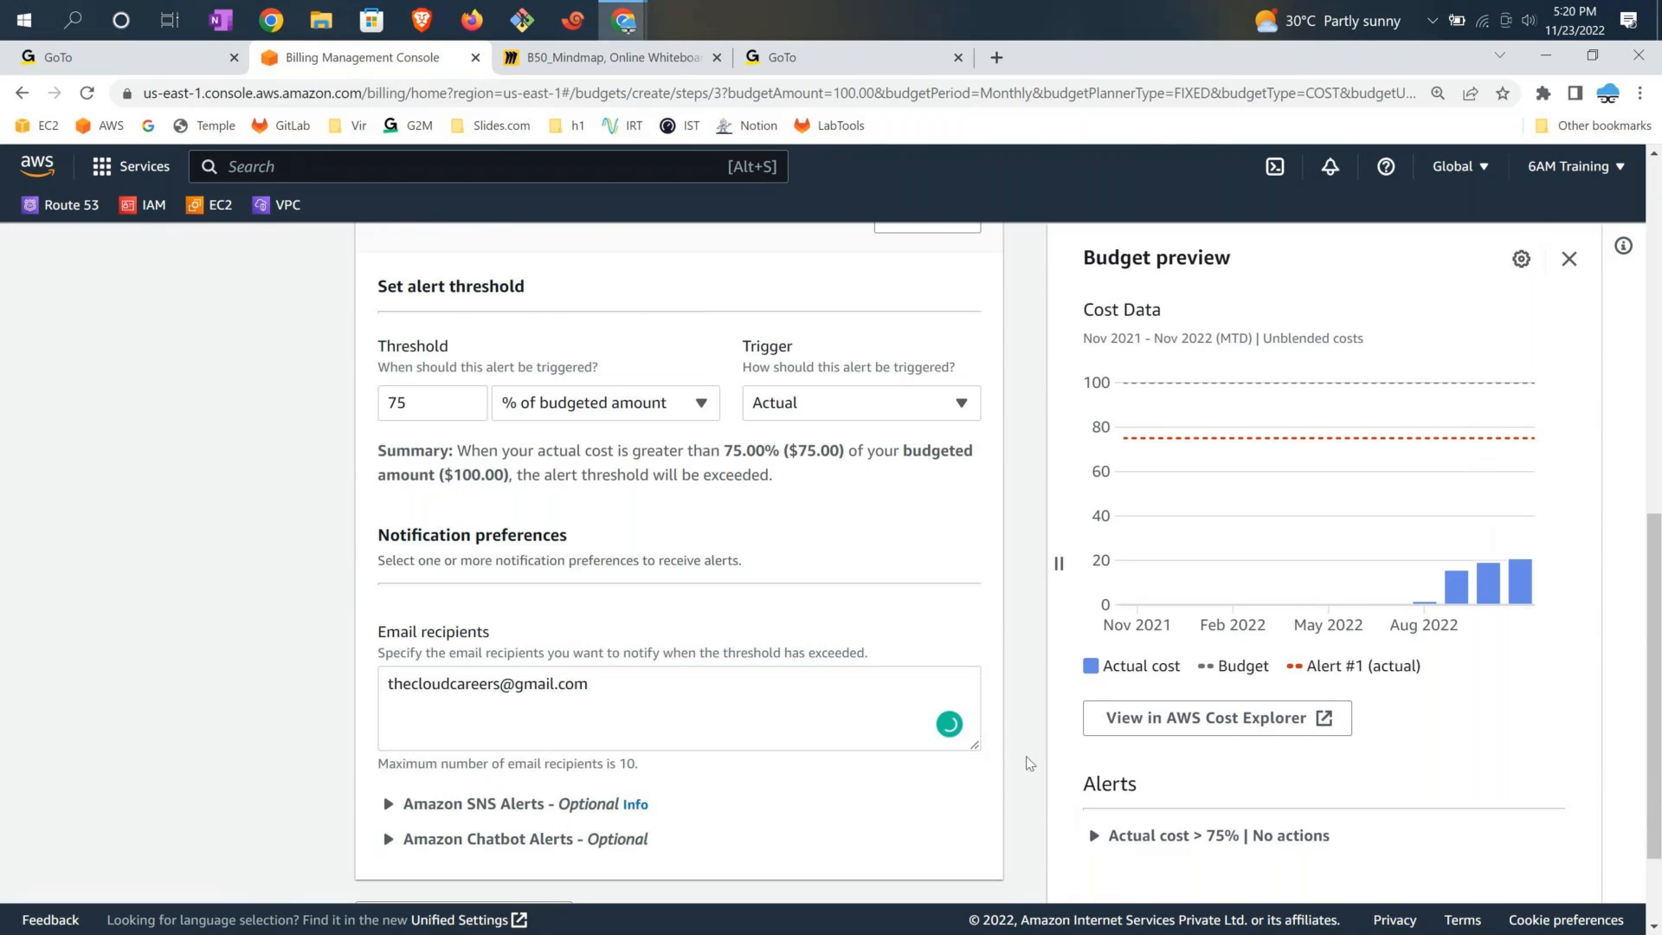
# Add a second alert threshold section below Alert #1
pyautogui.scroll(-2, 1029, 763)
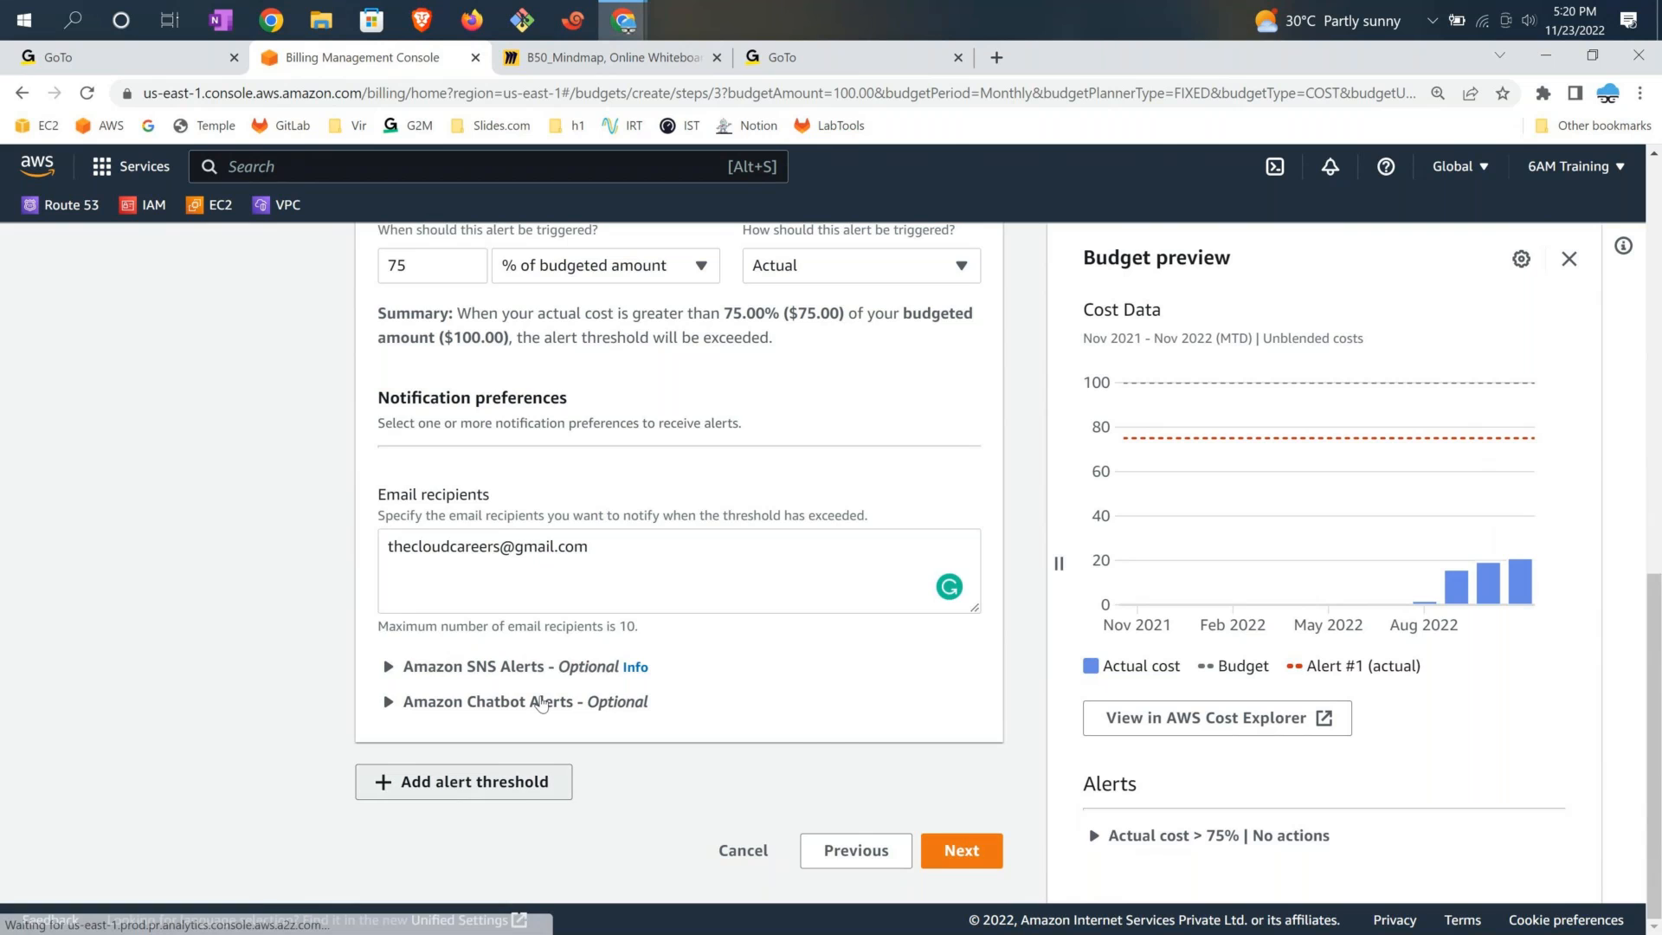
pyautogui.click(463, 782)
pyautogui.scroll(-3, 452, 700)
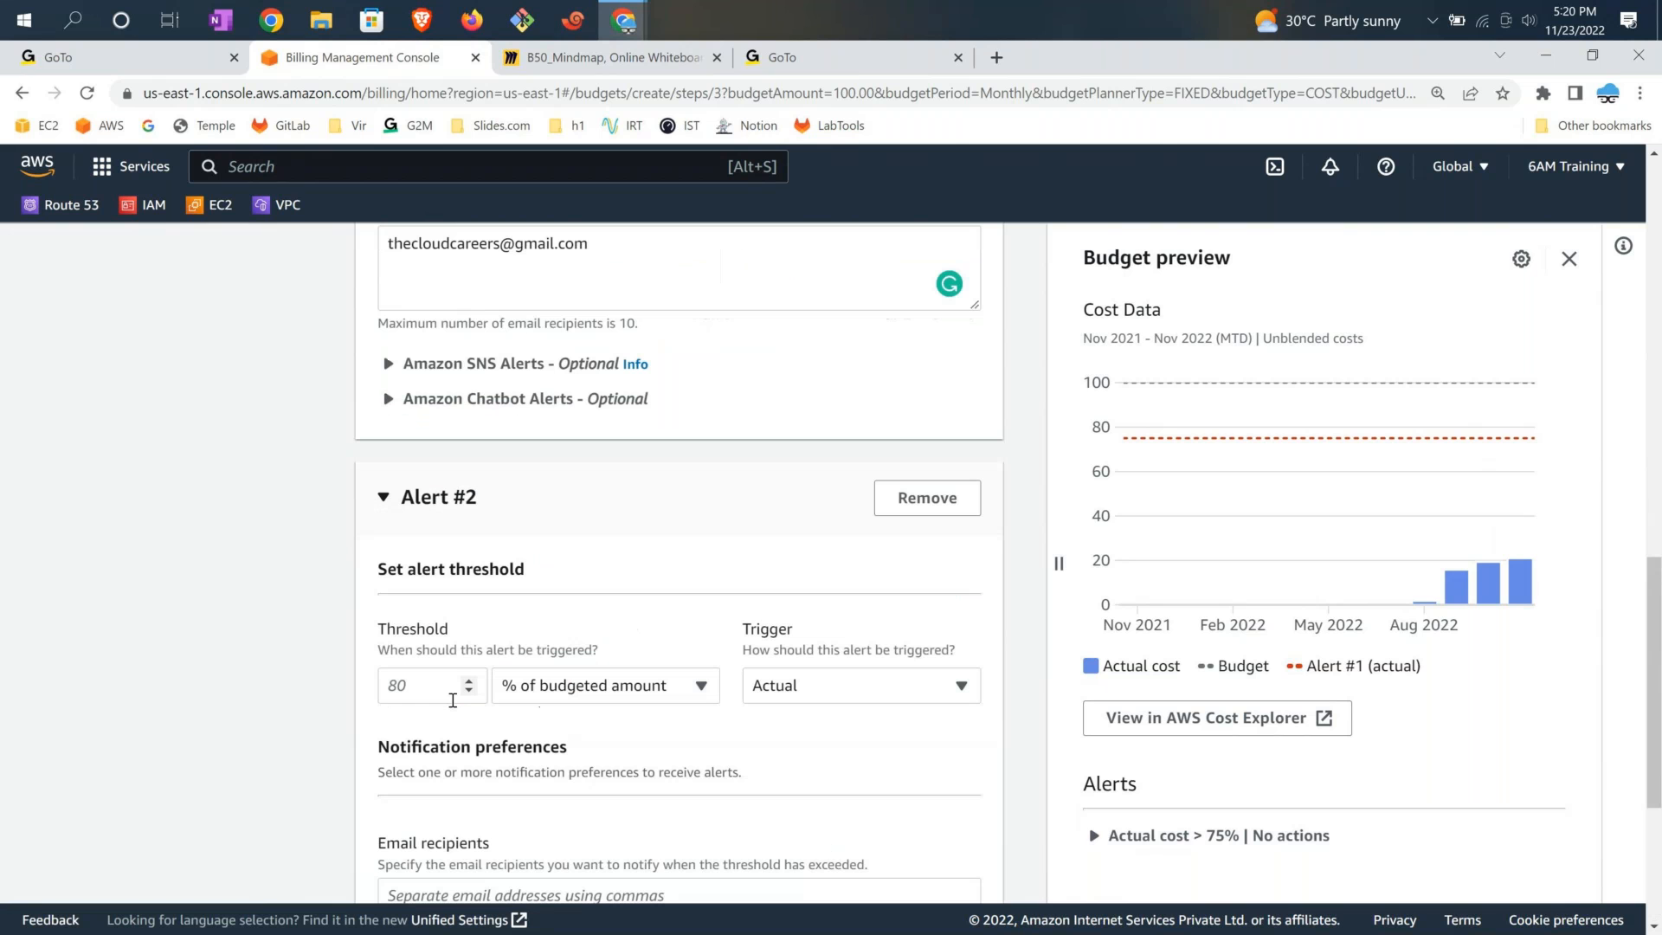
# Make Alert #2 trigger at 60% of budgeted amount on forecasted cost
pyautogui.click(637, 695)
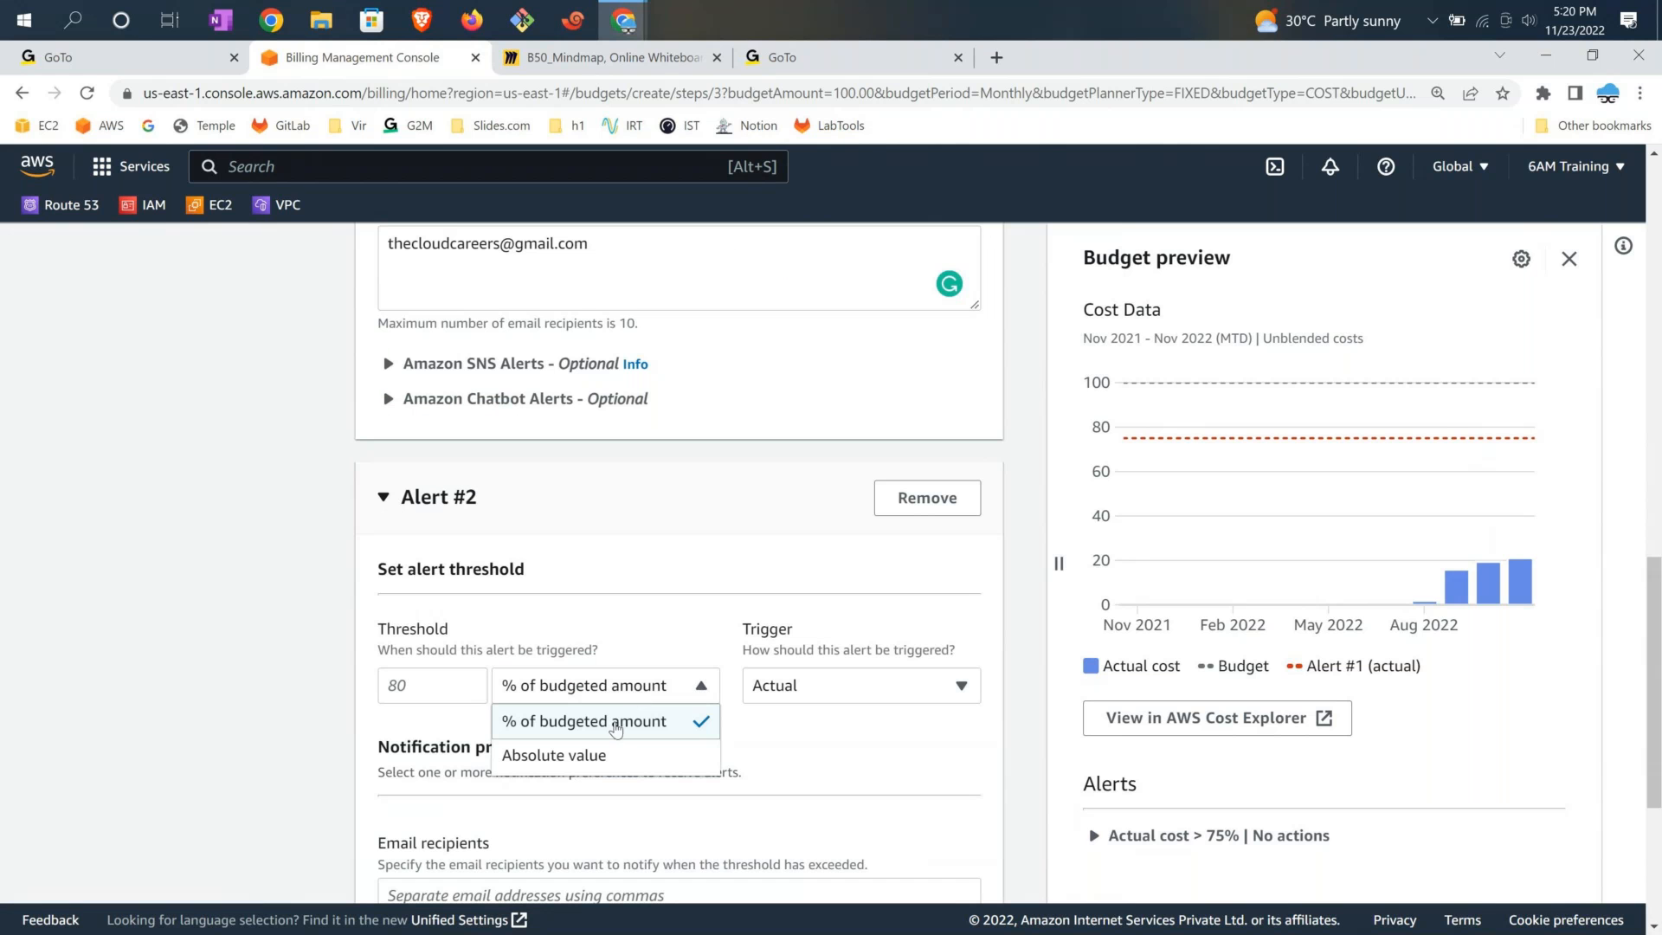
pyautogui.click(615, 730)
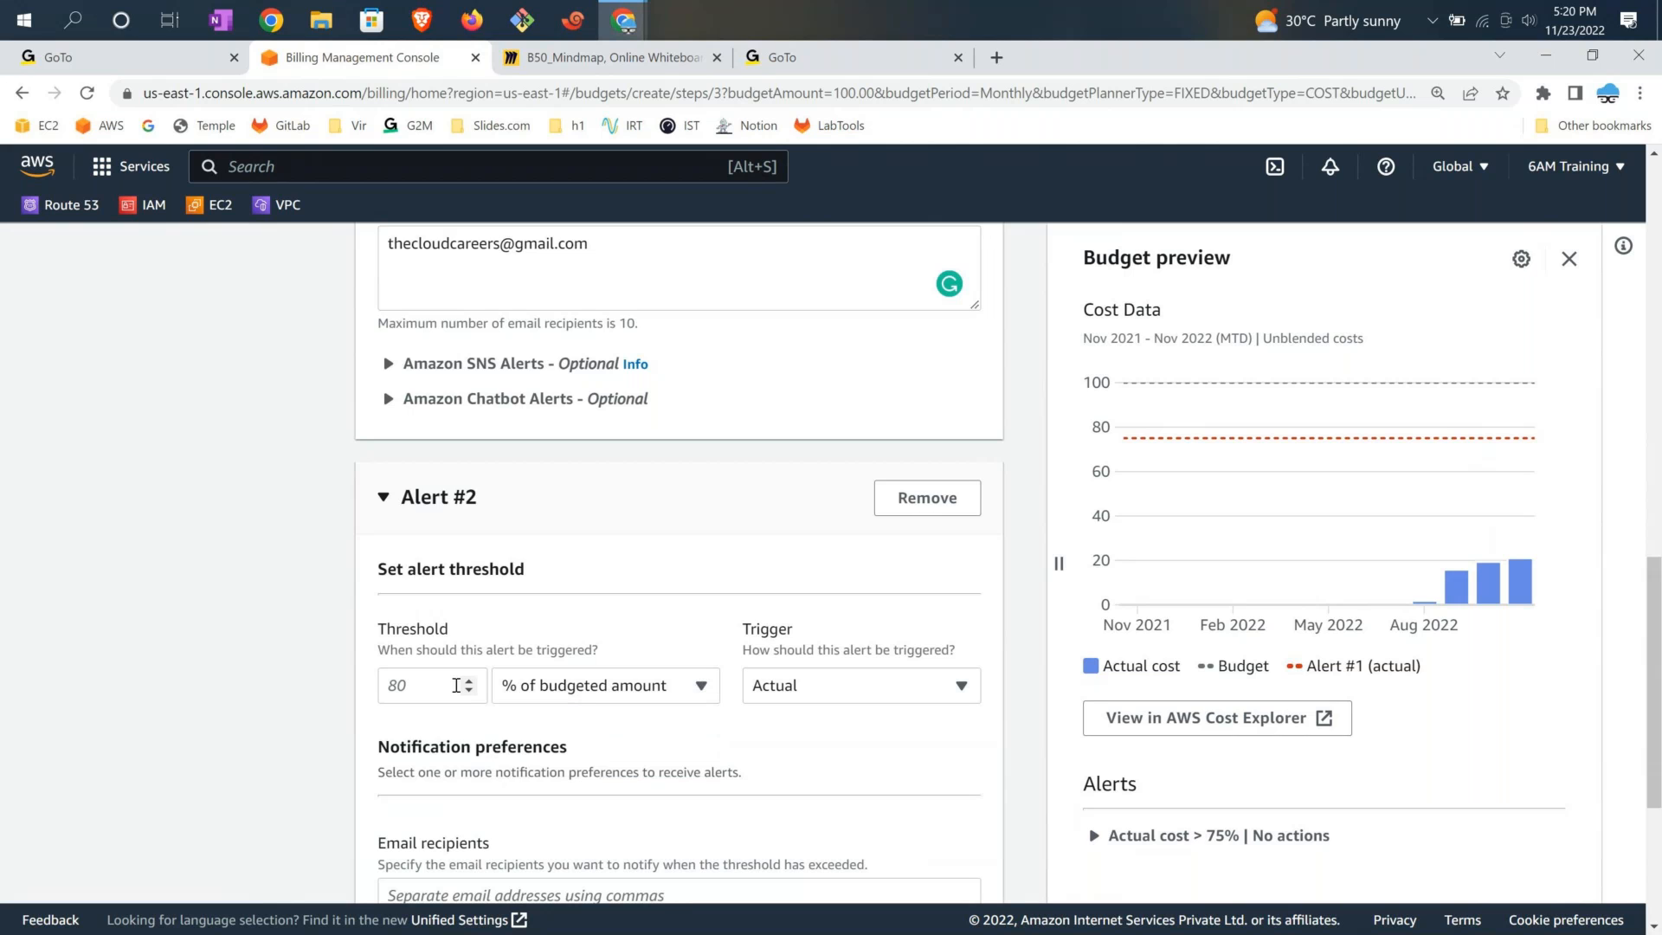
pyautogui.click(420, 684)
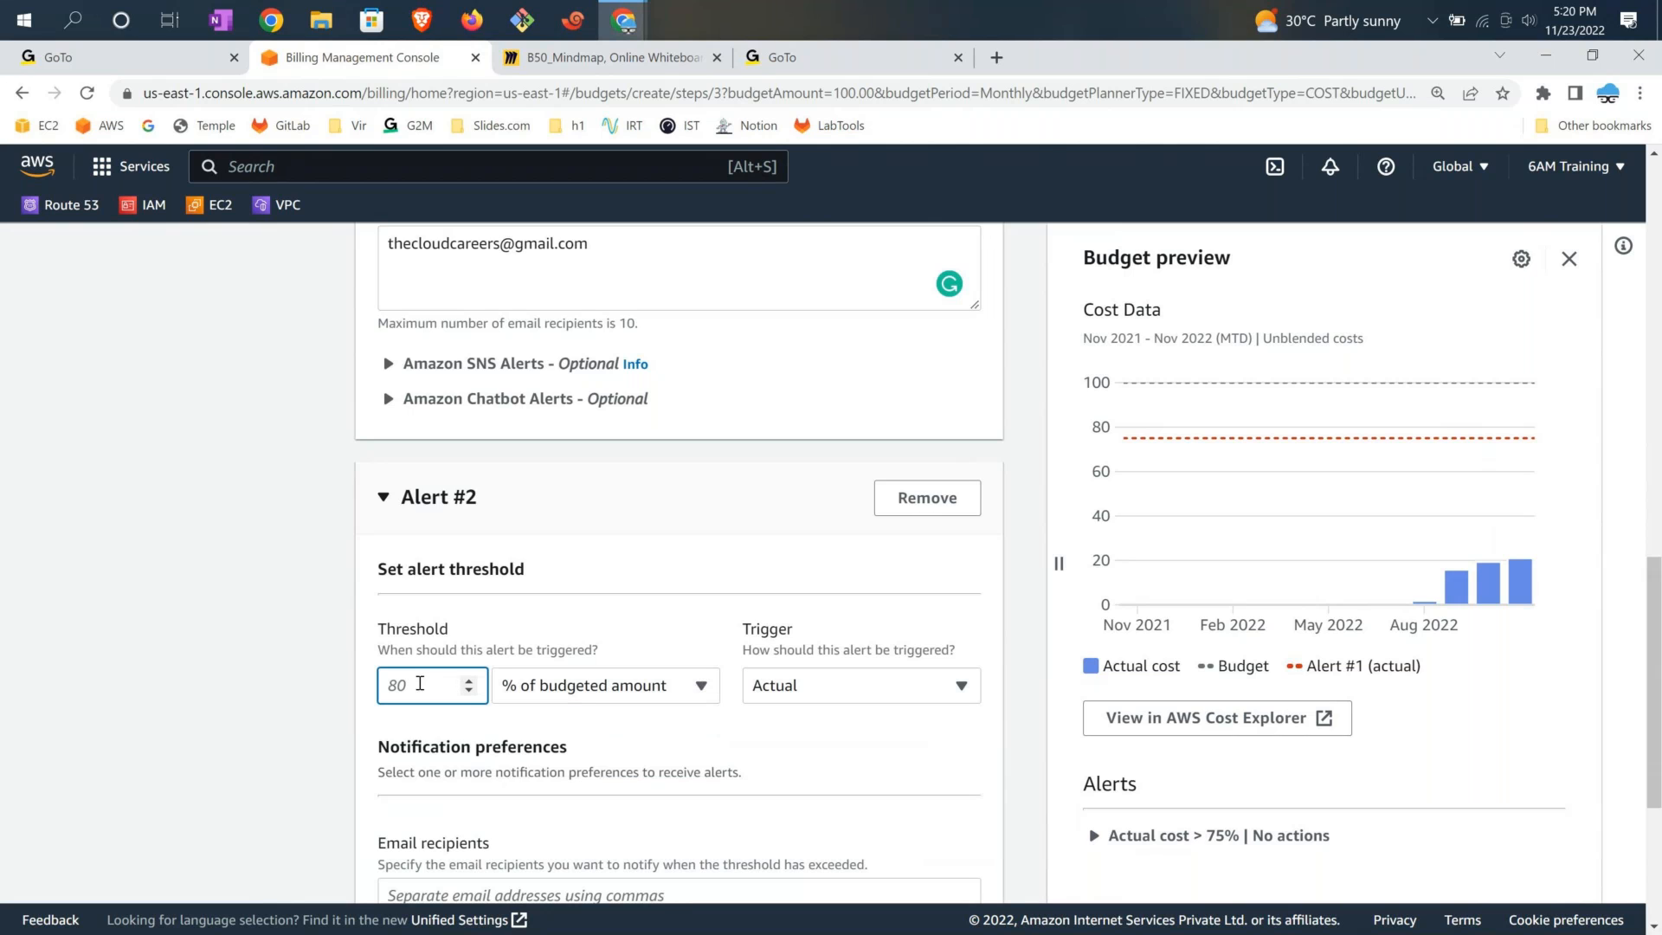
pyautogui.write('6')
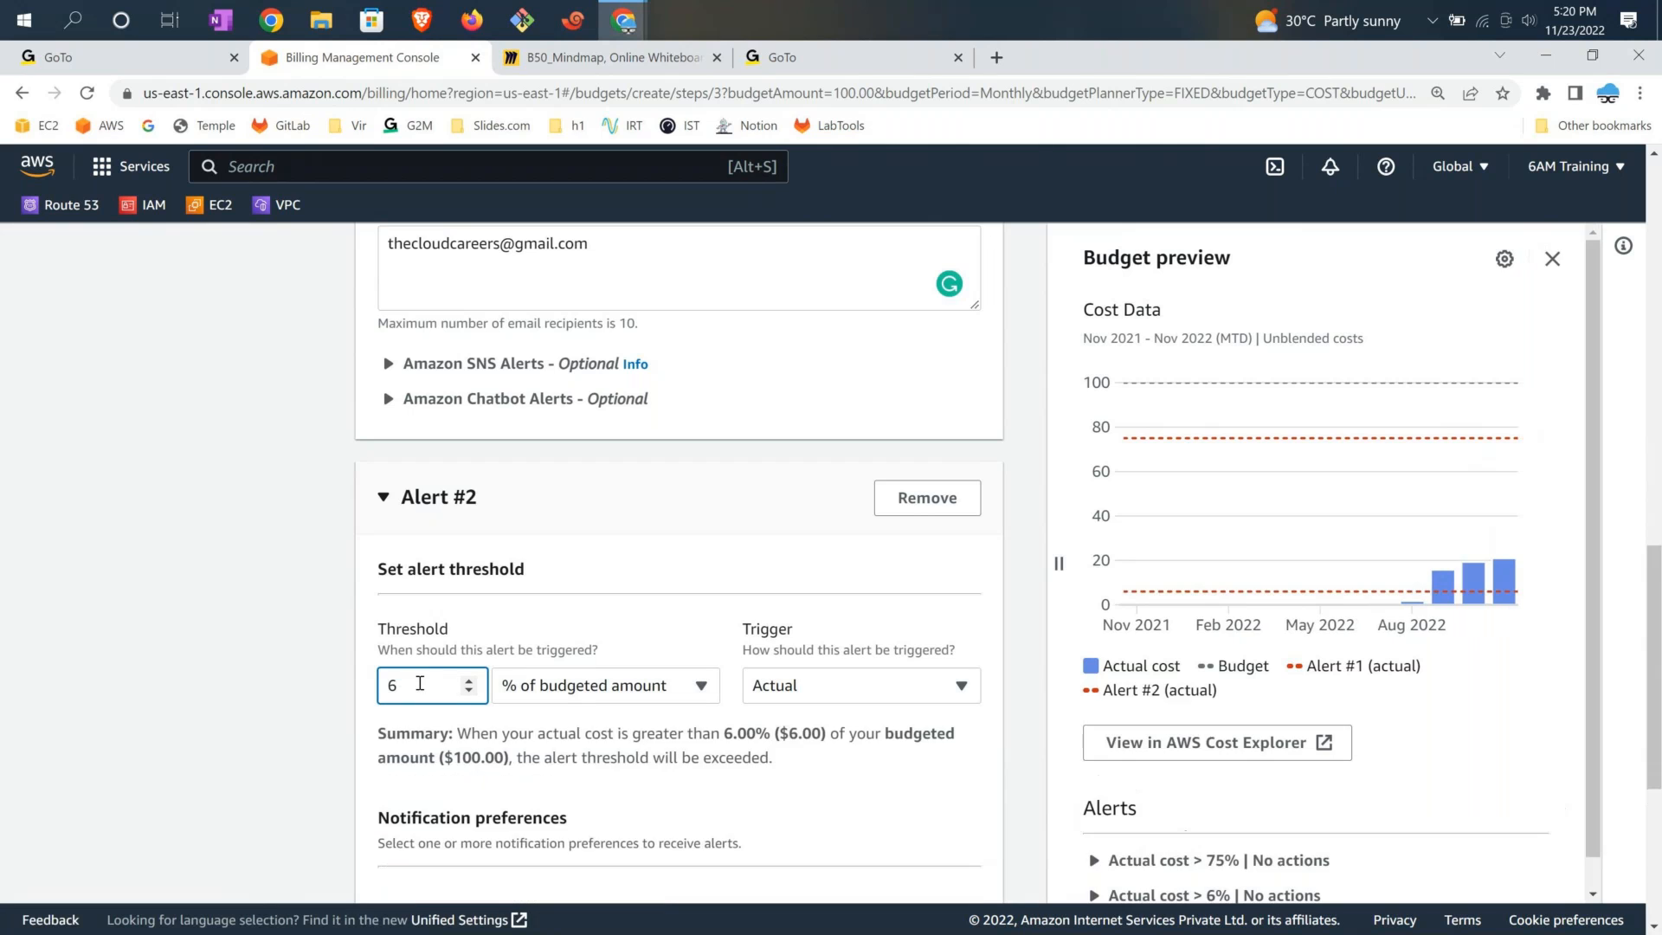
pyautogui.press('BackSpace')
pyautogui.click(923, 701)
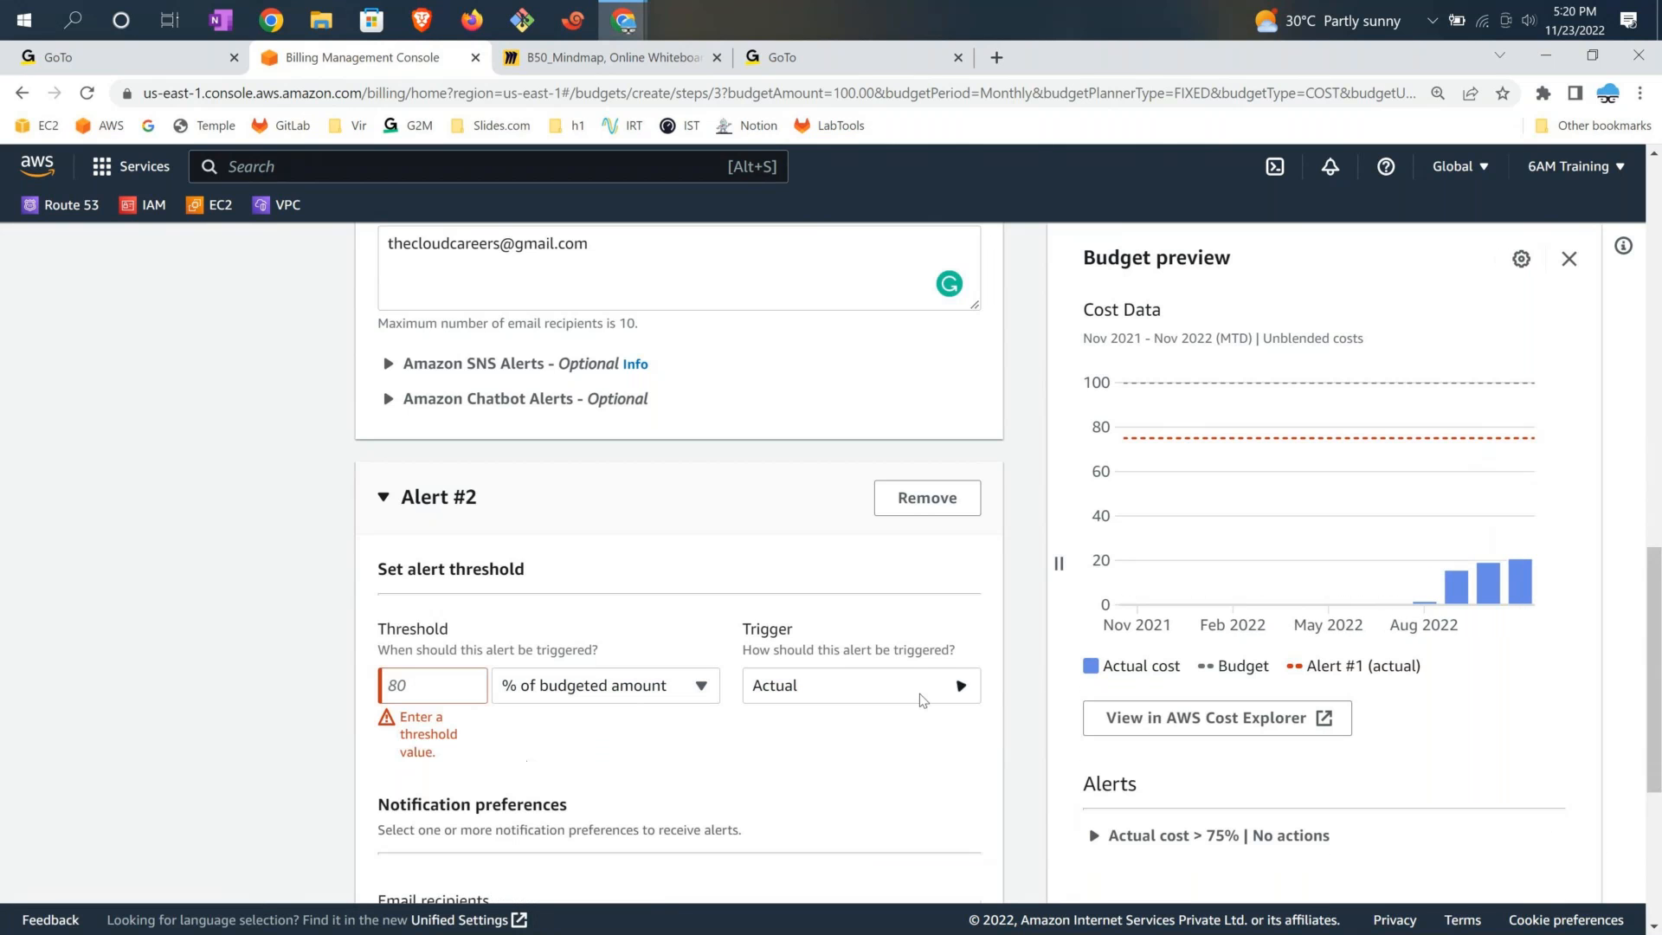
pyautogui.click(876, 767)
pyautogui.click(442, 689)
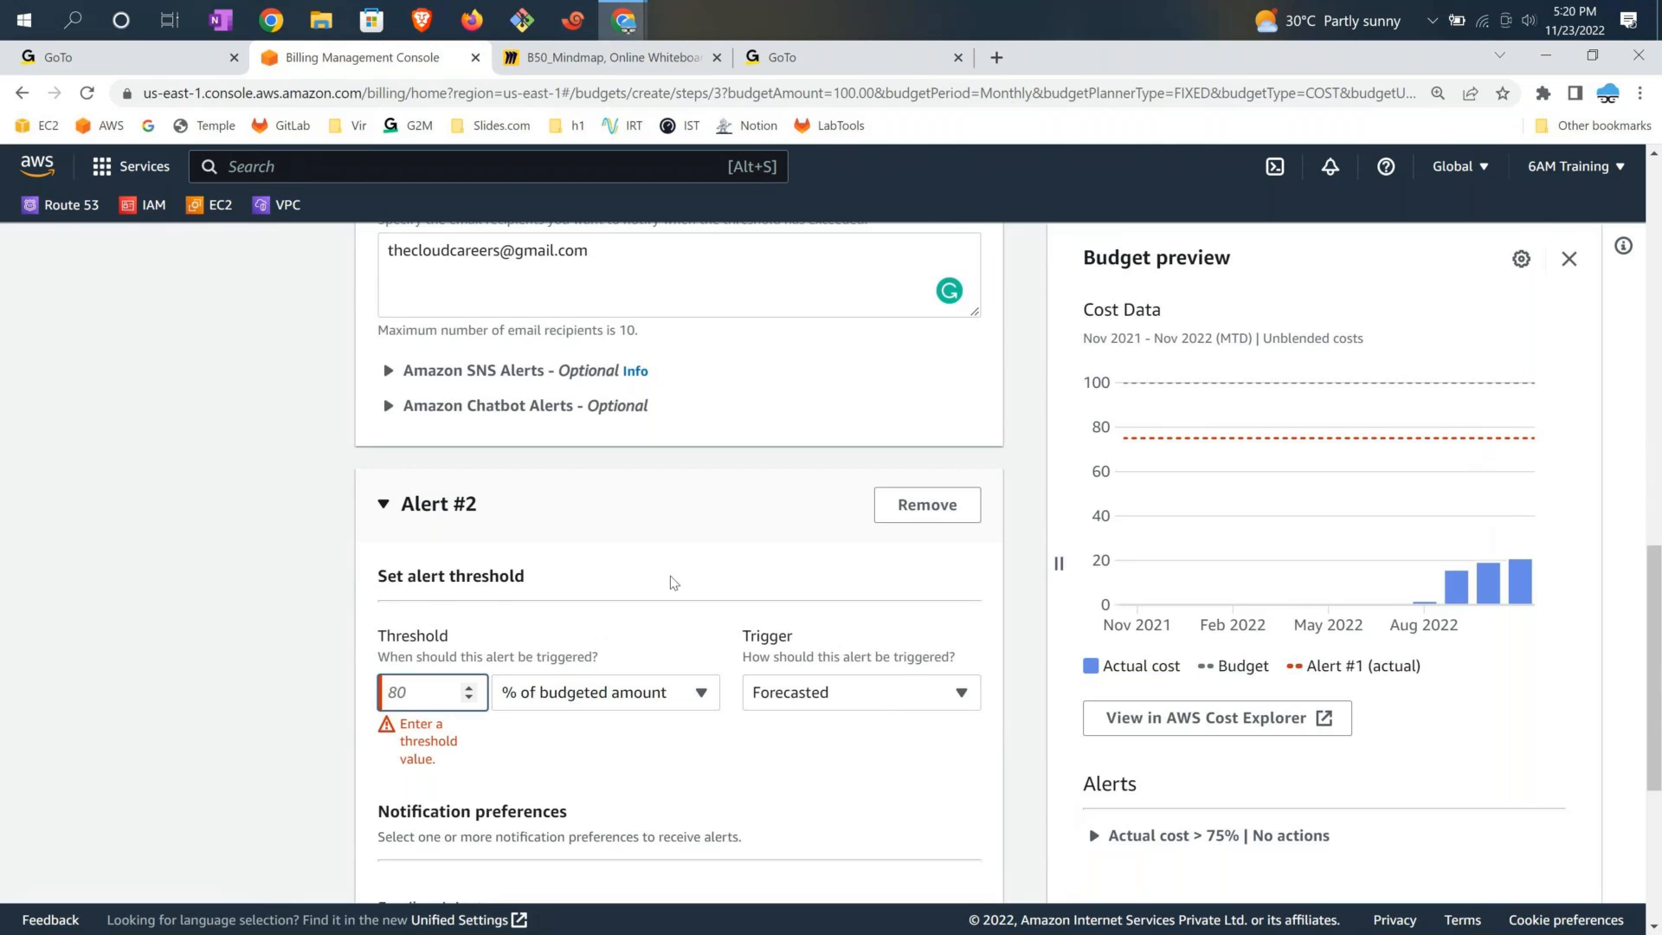
pyautogui.scroll(3, 451, 404)
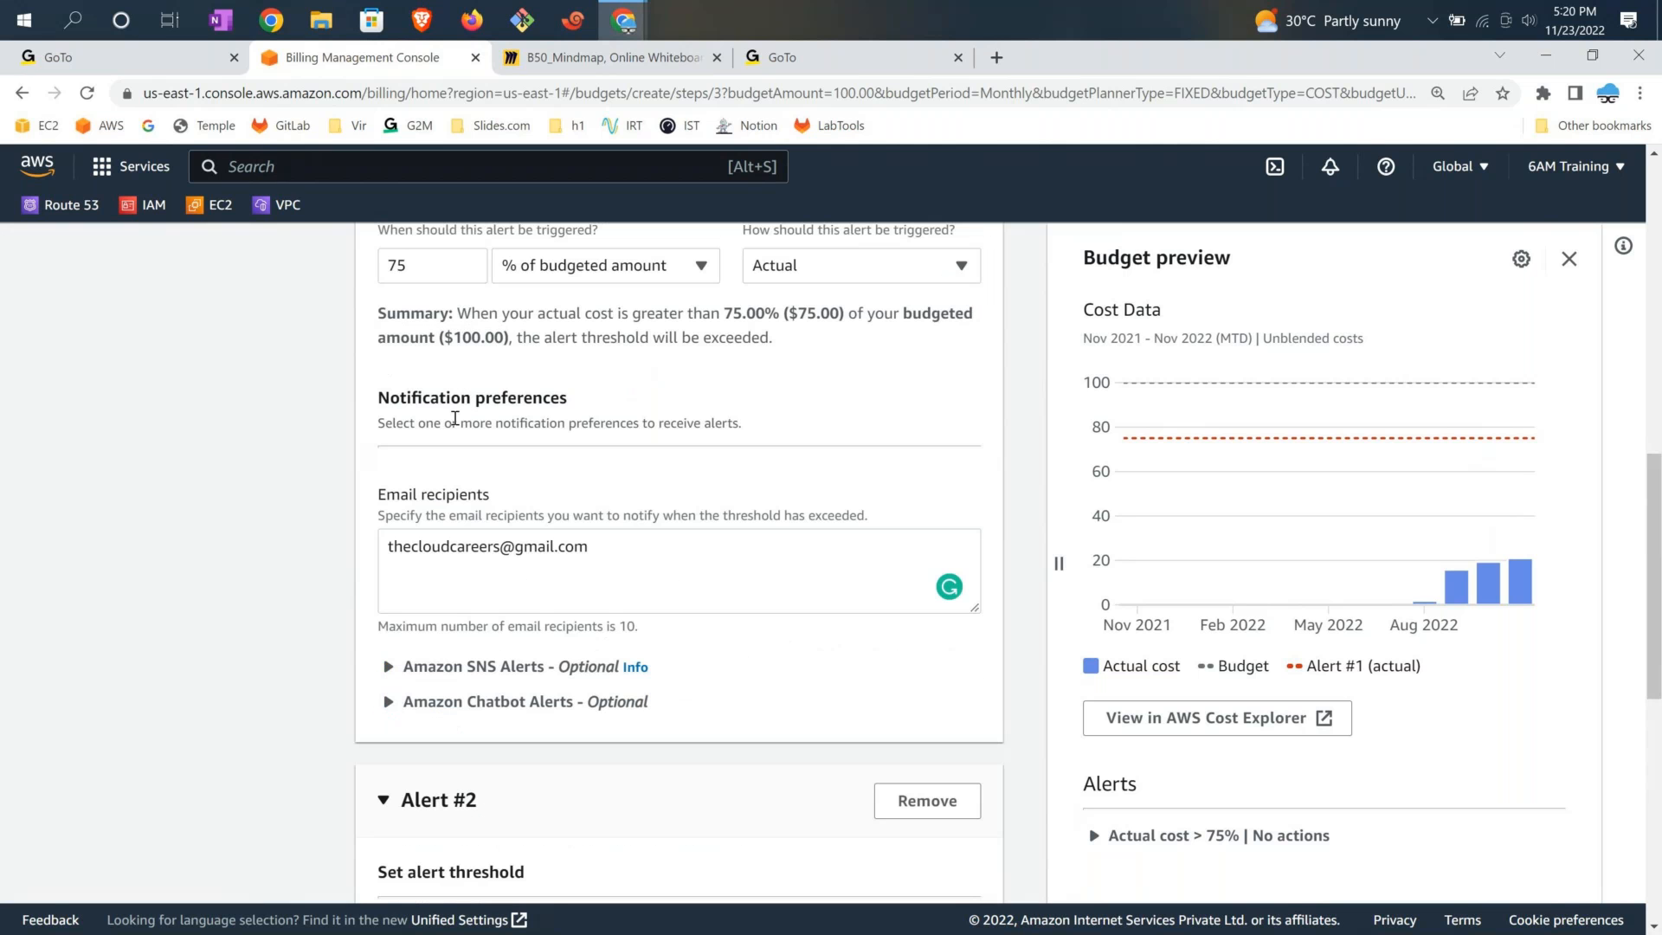
pyautogui.scroll(1, 454, 418)
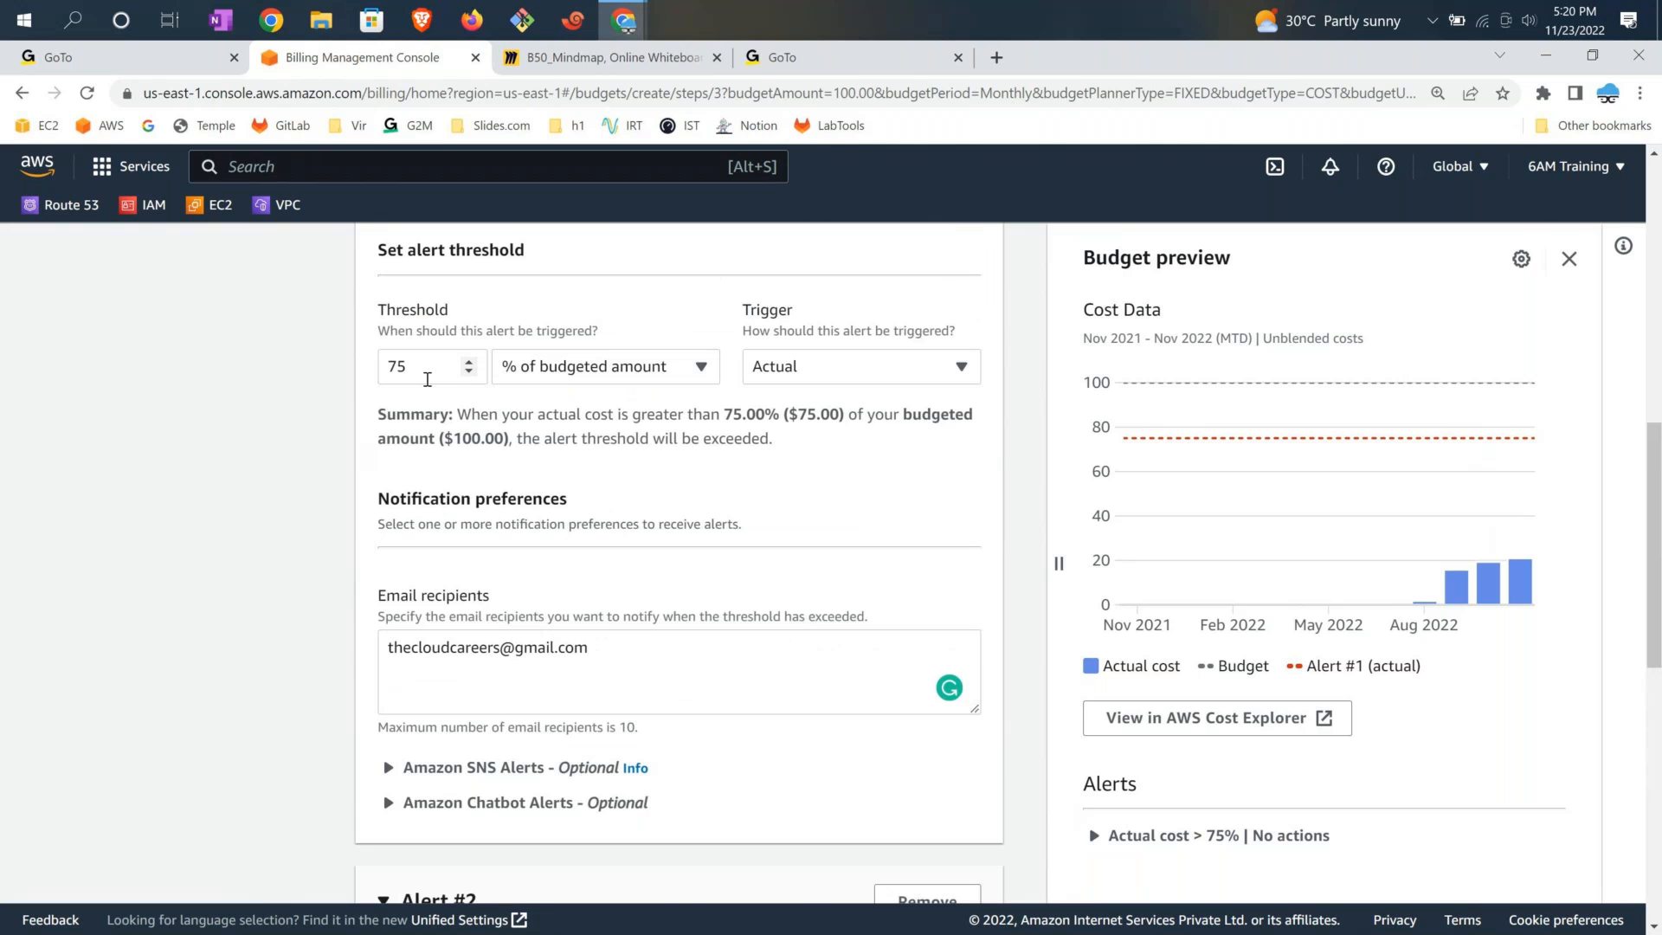
pyautogui.scroll(-5, 501, 705)
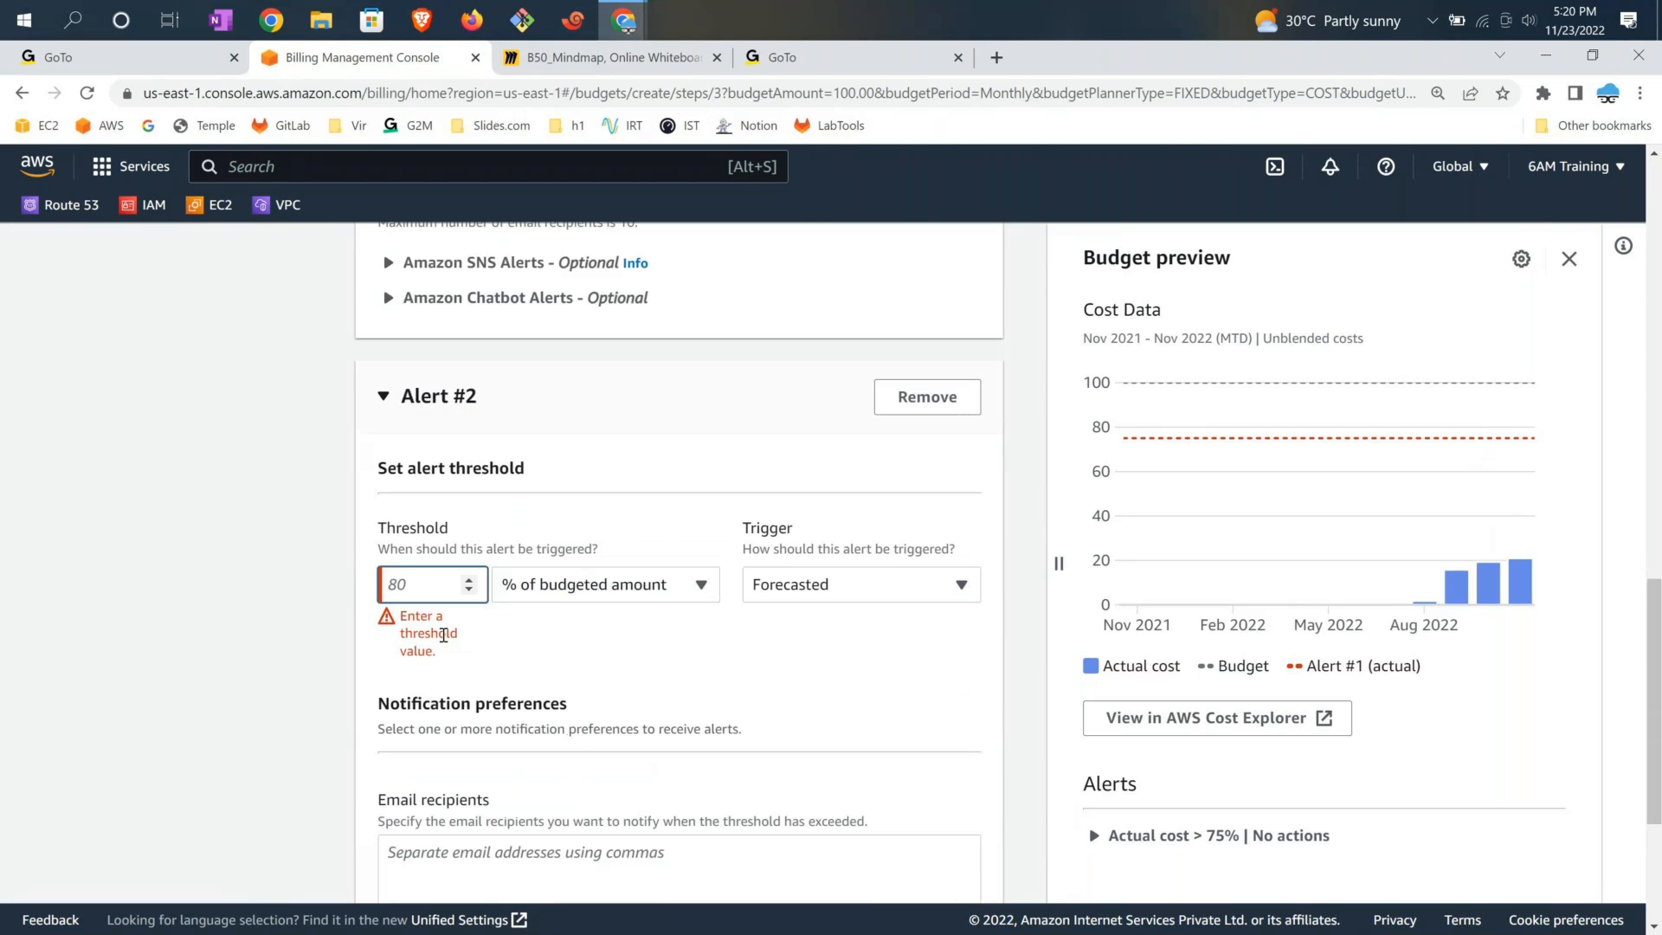
pyautogui.click(412, 585)
pyautogui.write('60')
pyautogui.click(727, 669)
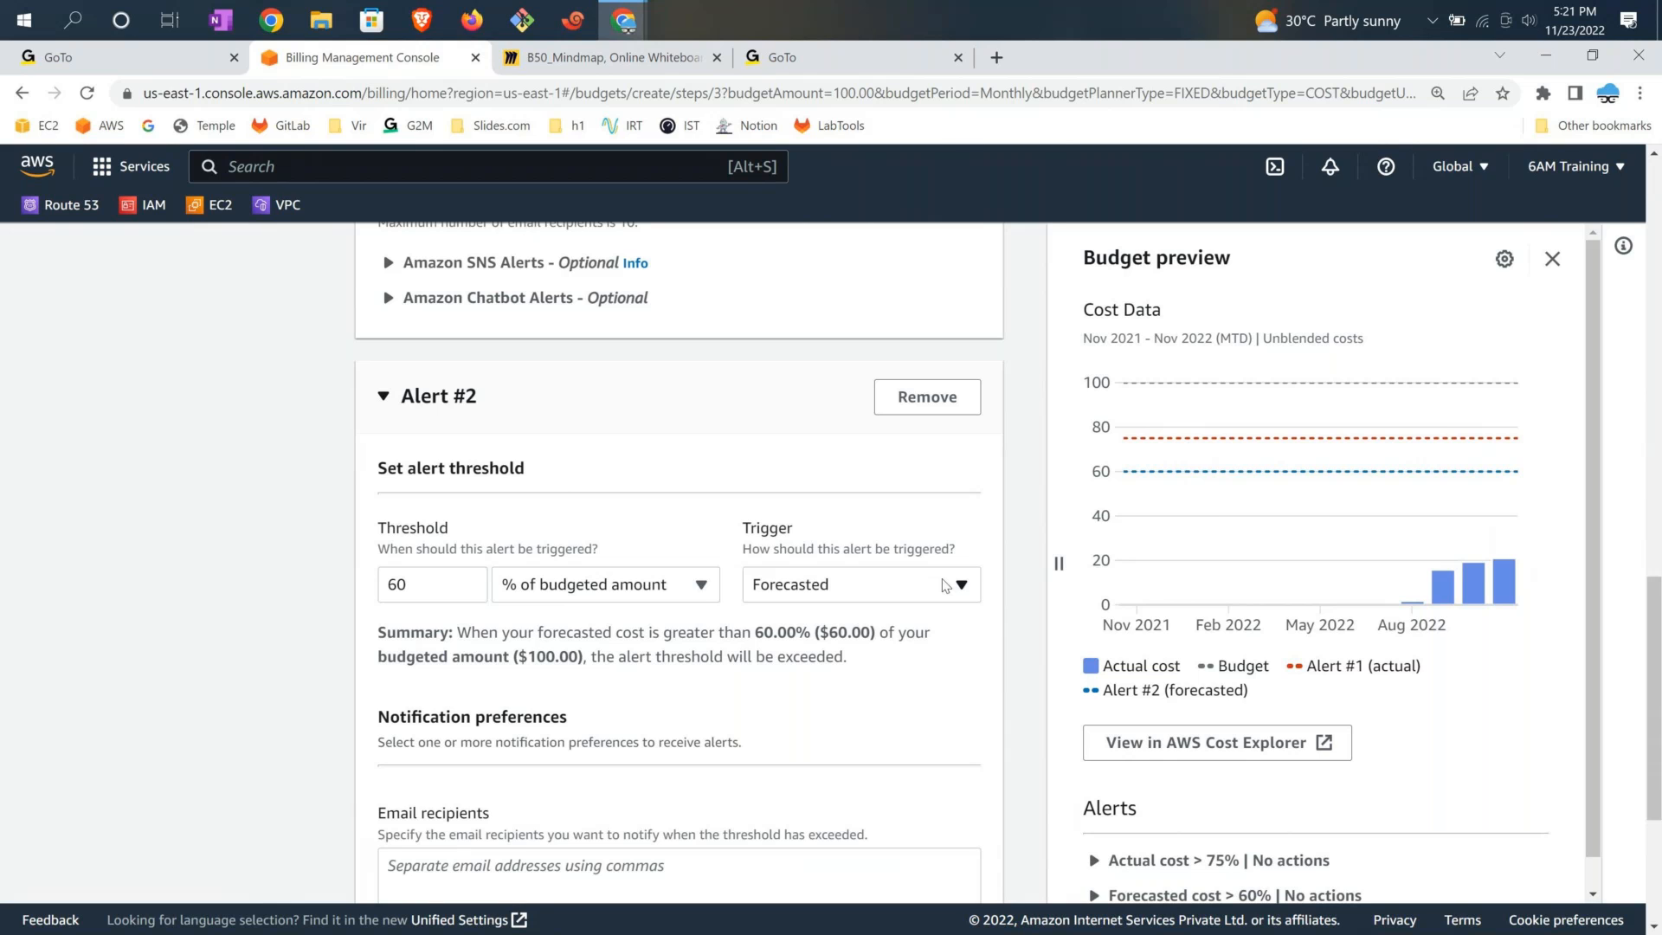
# Enter the same notification e-mail address as Alert #2's recipient and proceed to attach actions
pyautogui.scroll(-1, 511, 775)
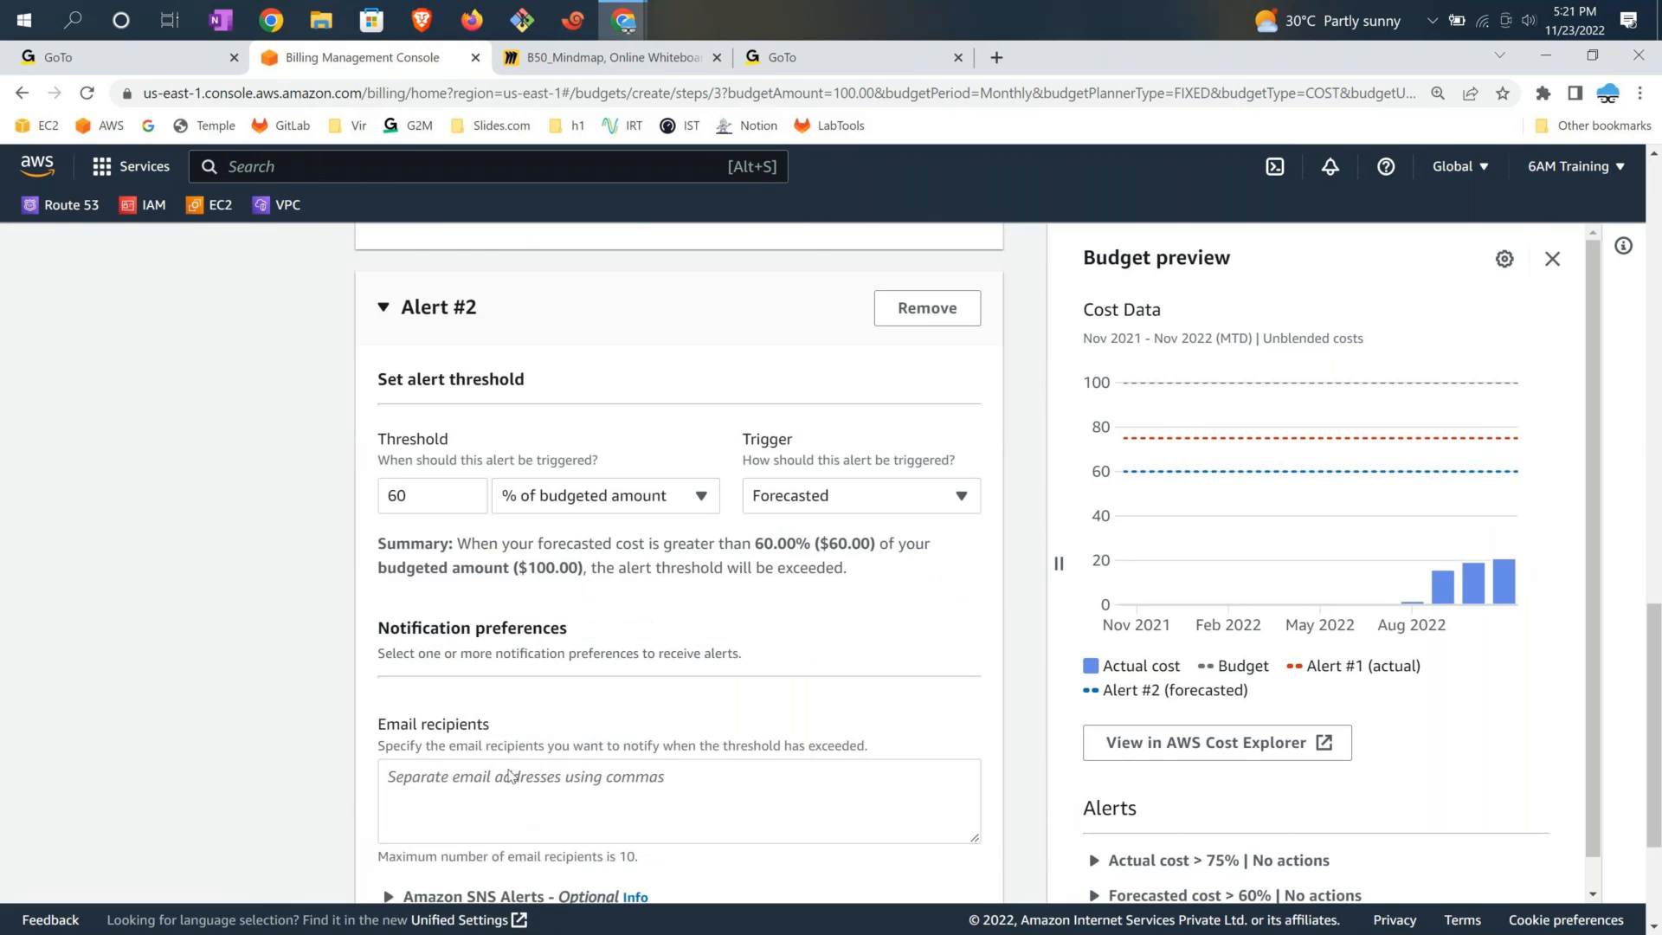
pyautogui.click(511, 775)
pyautogui.scroll(-2, 501, 676)
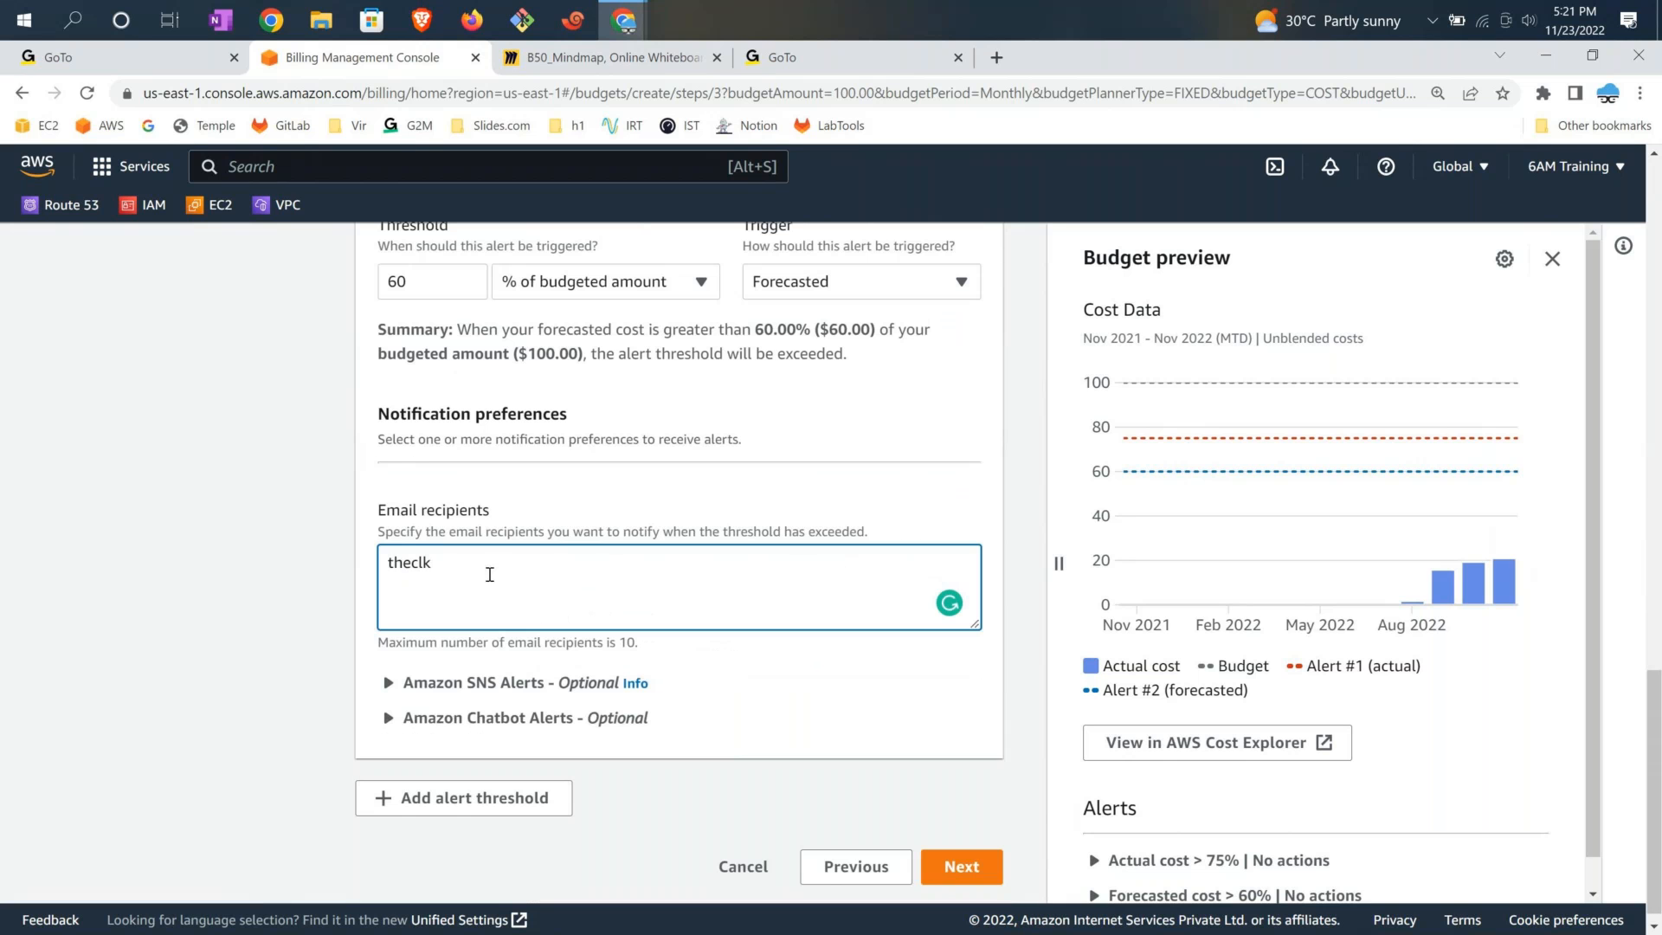
pyautogui.click(956, 865)
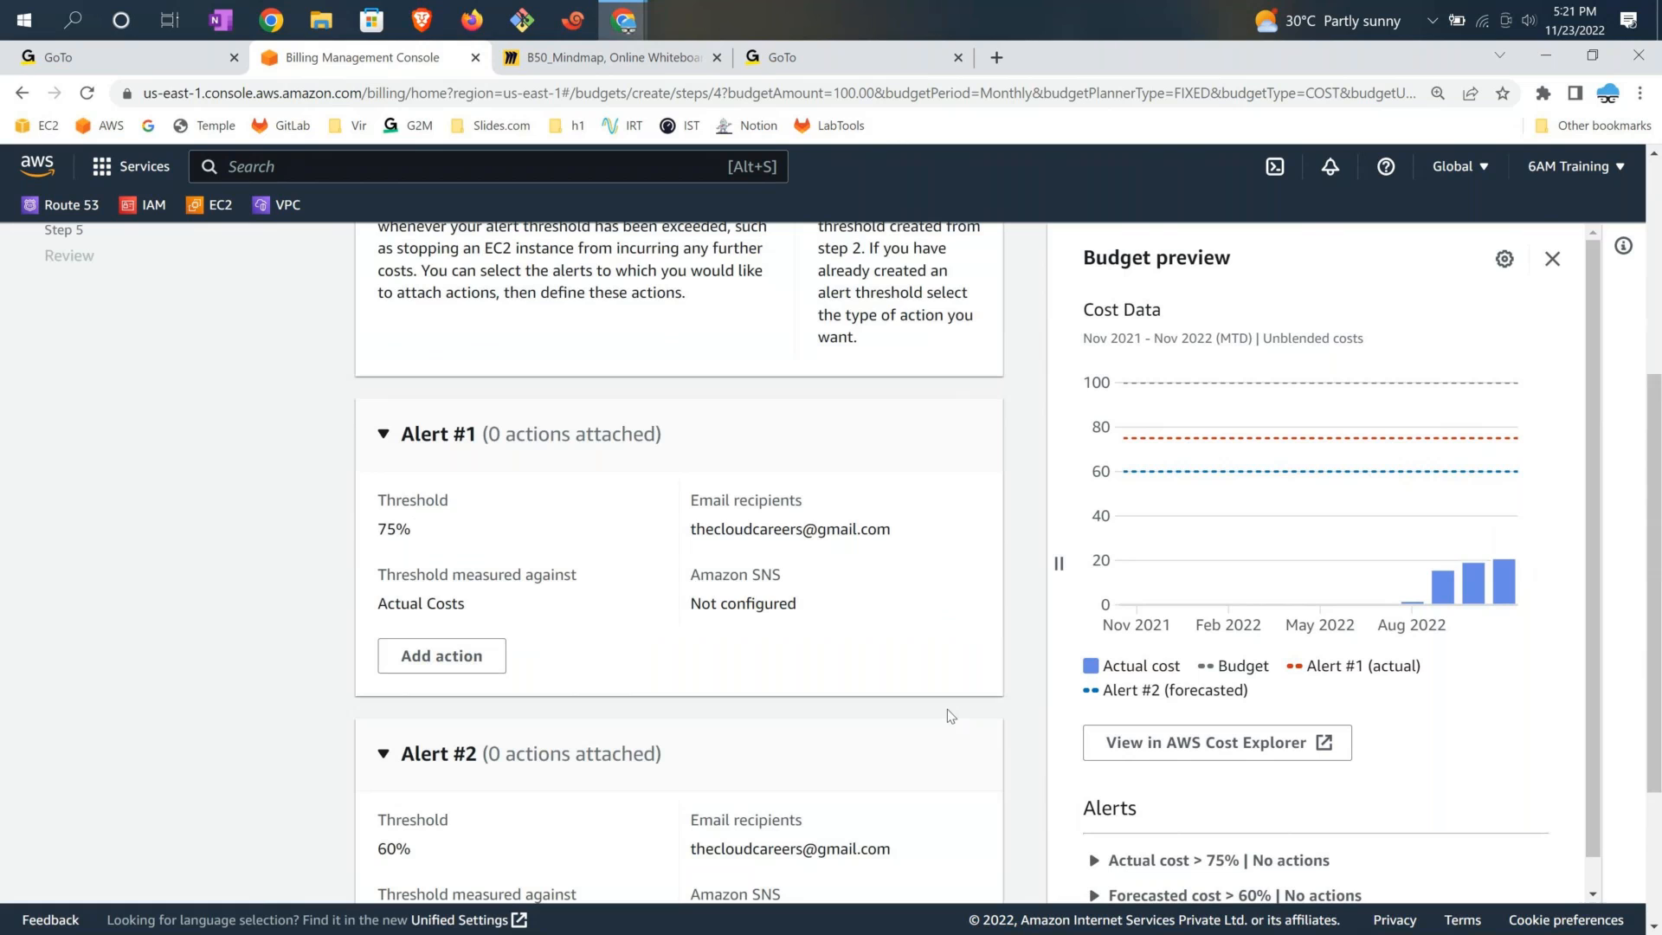
# Check the 75% actual and 60% forecasted alerts, attach no actions, and continue to Review
pyautogui.moveTo(378, 511); pyautogui.dragTo(528, 661)
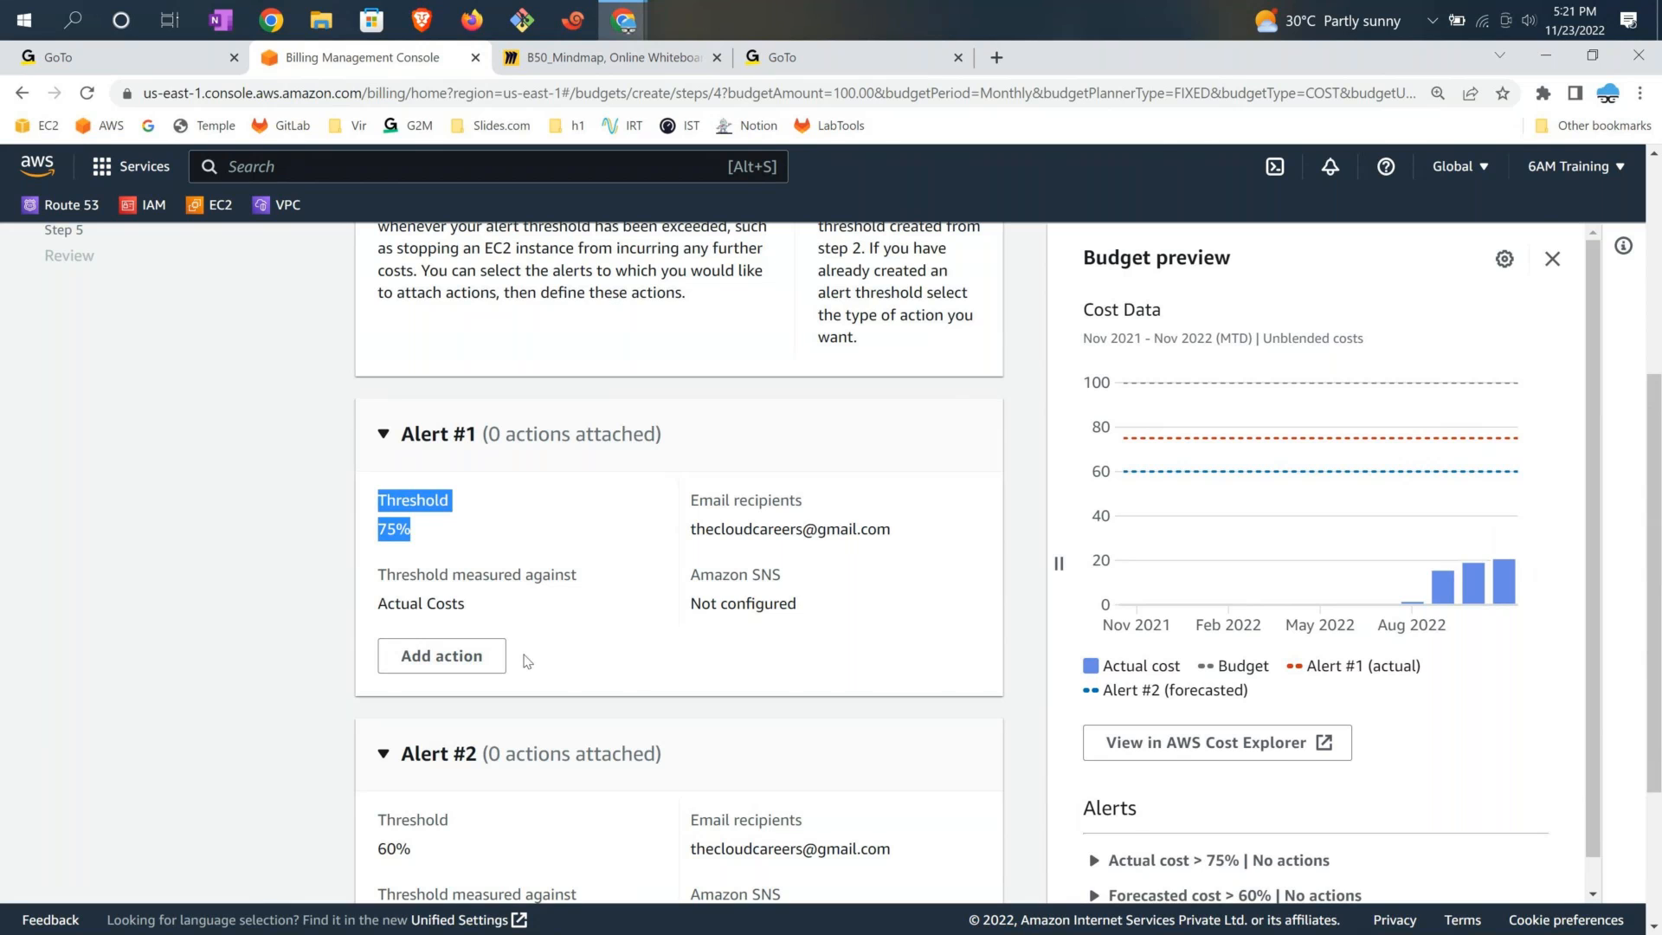
pyautogui.scroll(-2, 520, 662)
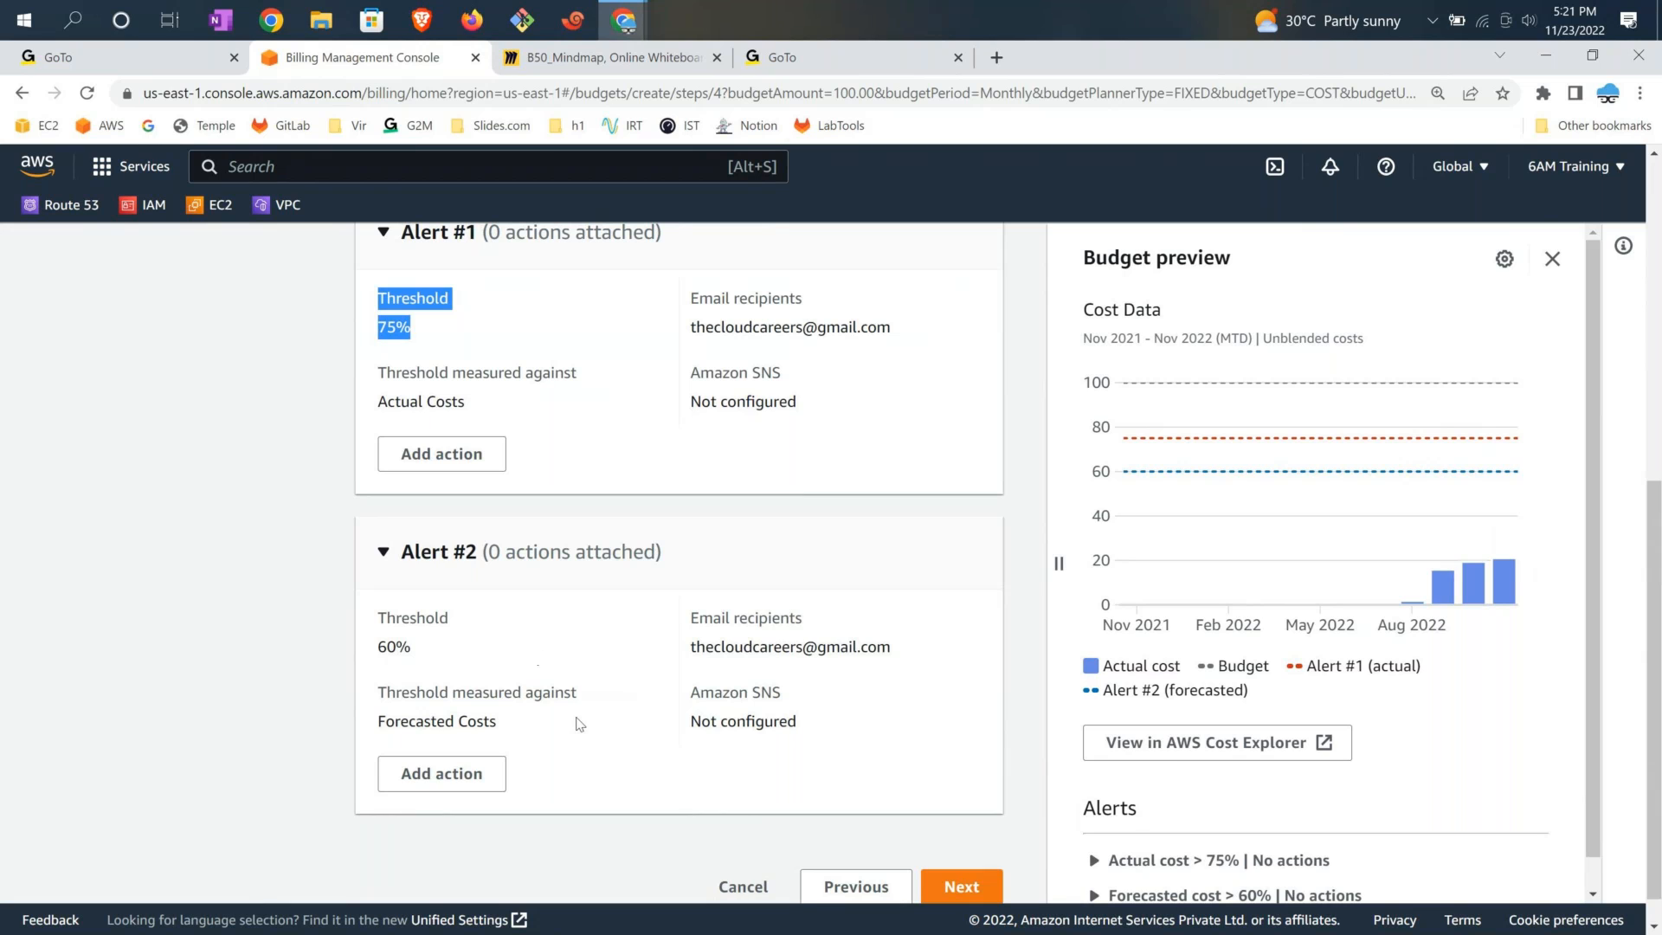
pyautogui.scroll(-1, 967, 772)
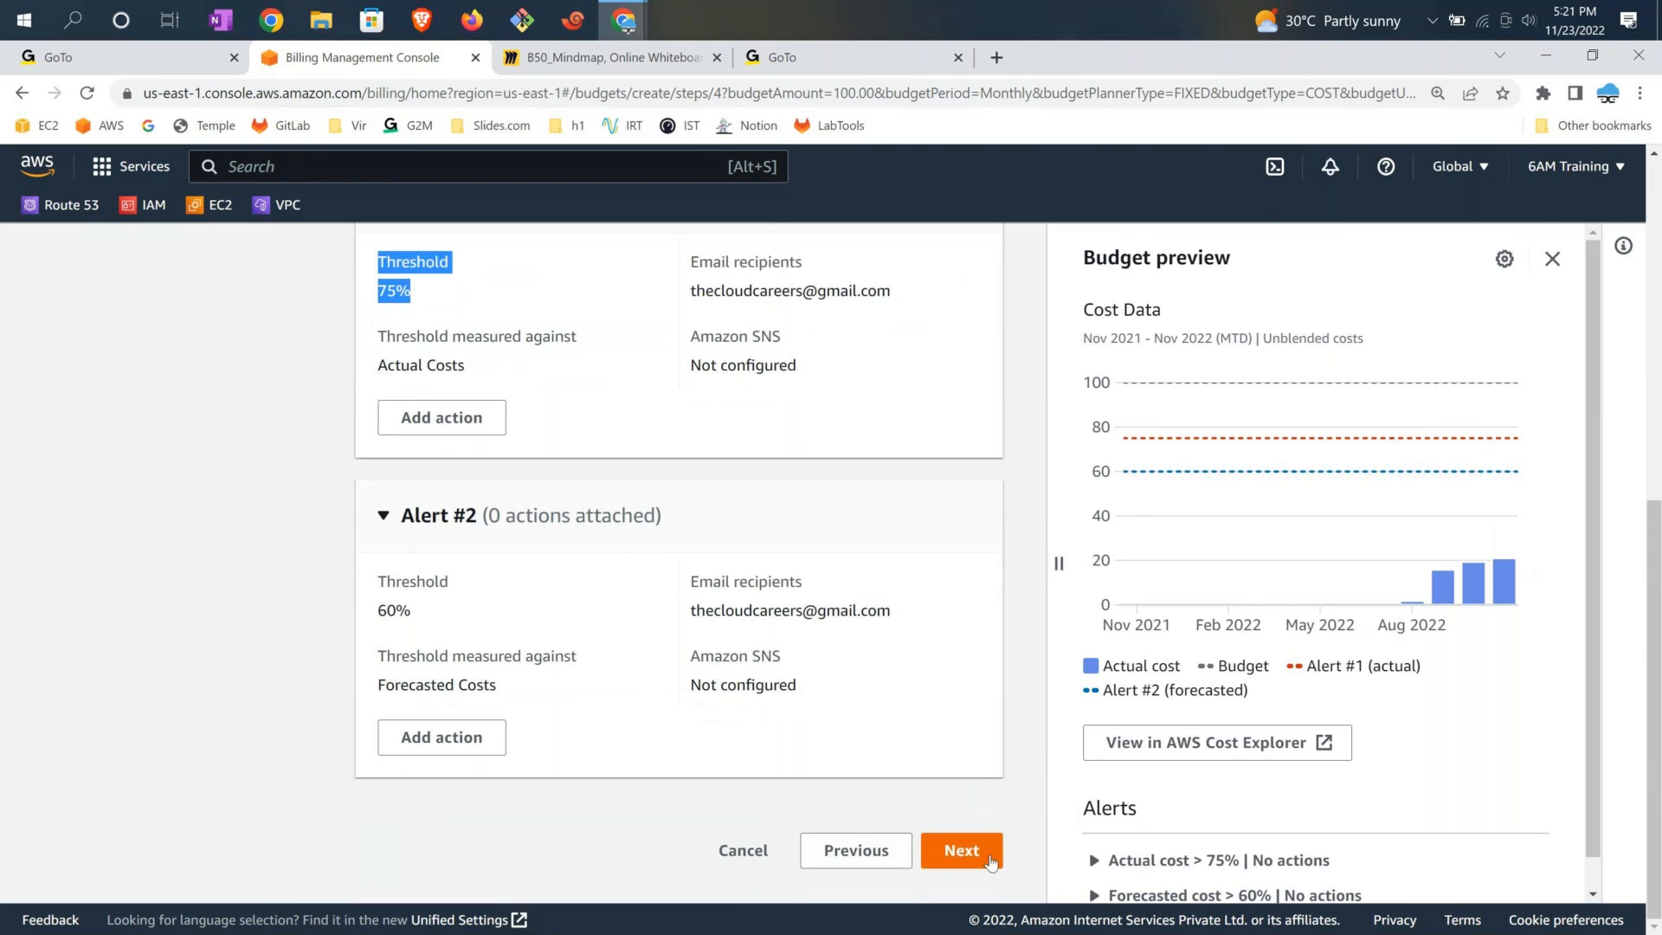
pyautogui.click(962, 851)
pyautogui.scroll(-3, 969, 751)
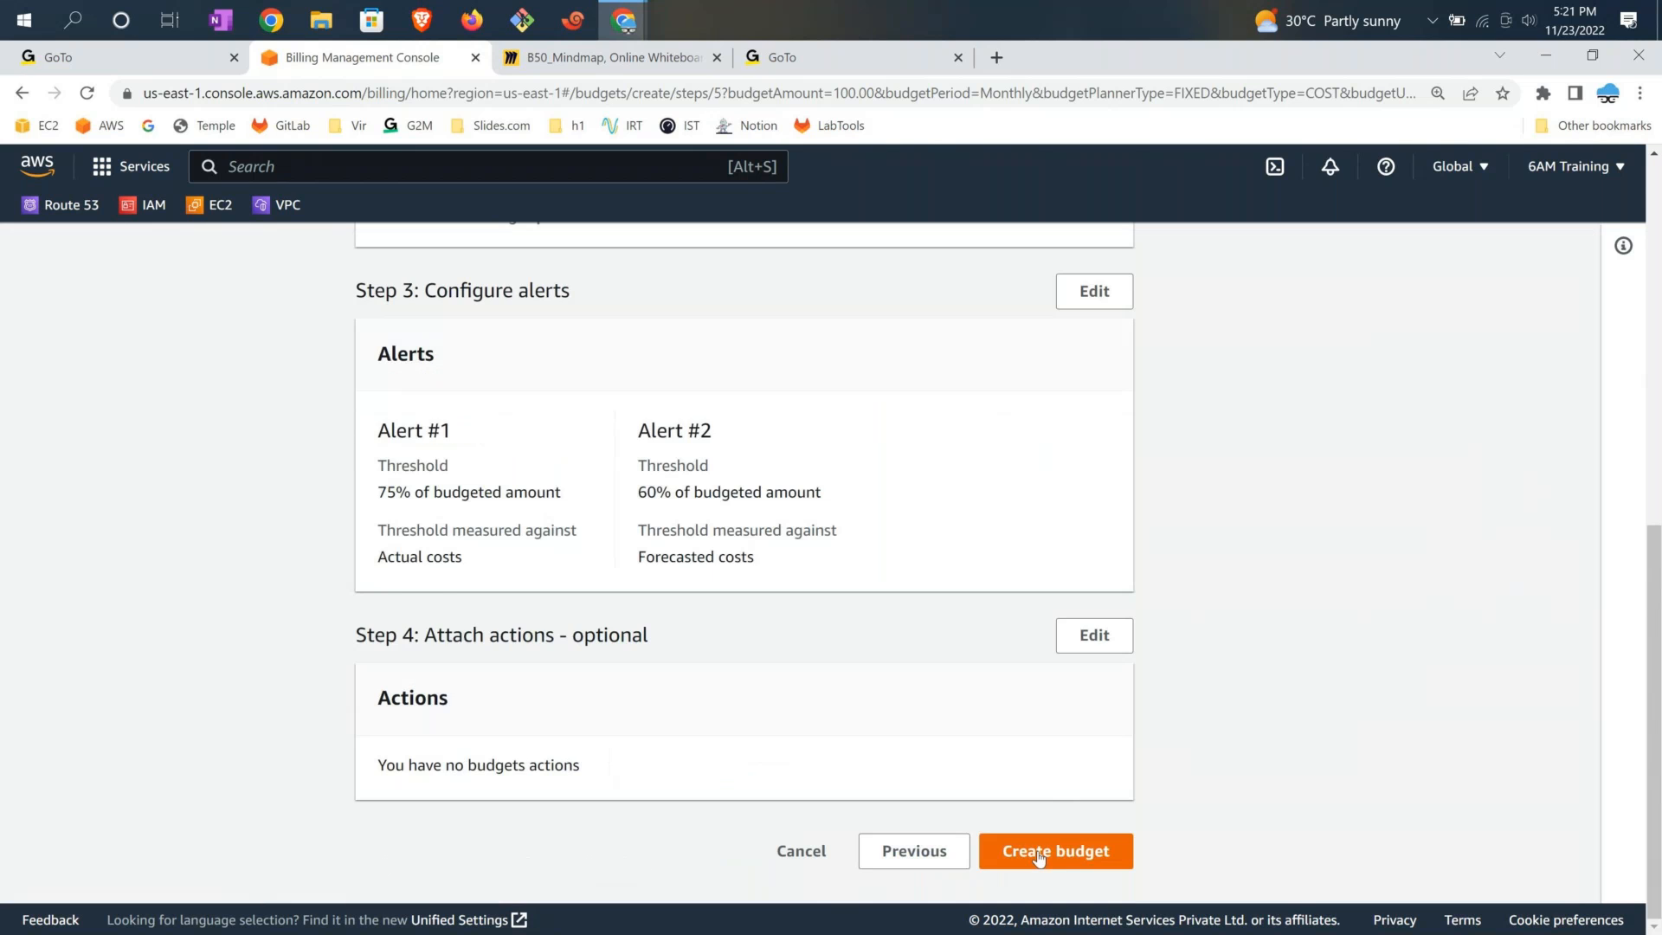
# Create the $100 Monthly-AWS-6AM-Training-Budget, confirm its OK thresholds, and switch to the B50_Mindmap Miro board
pyautogui.click(1039, 857)
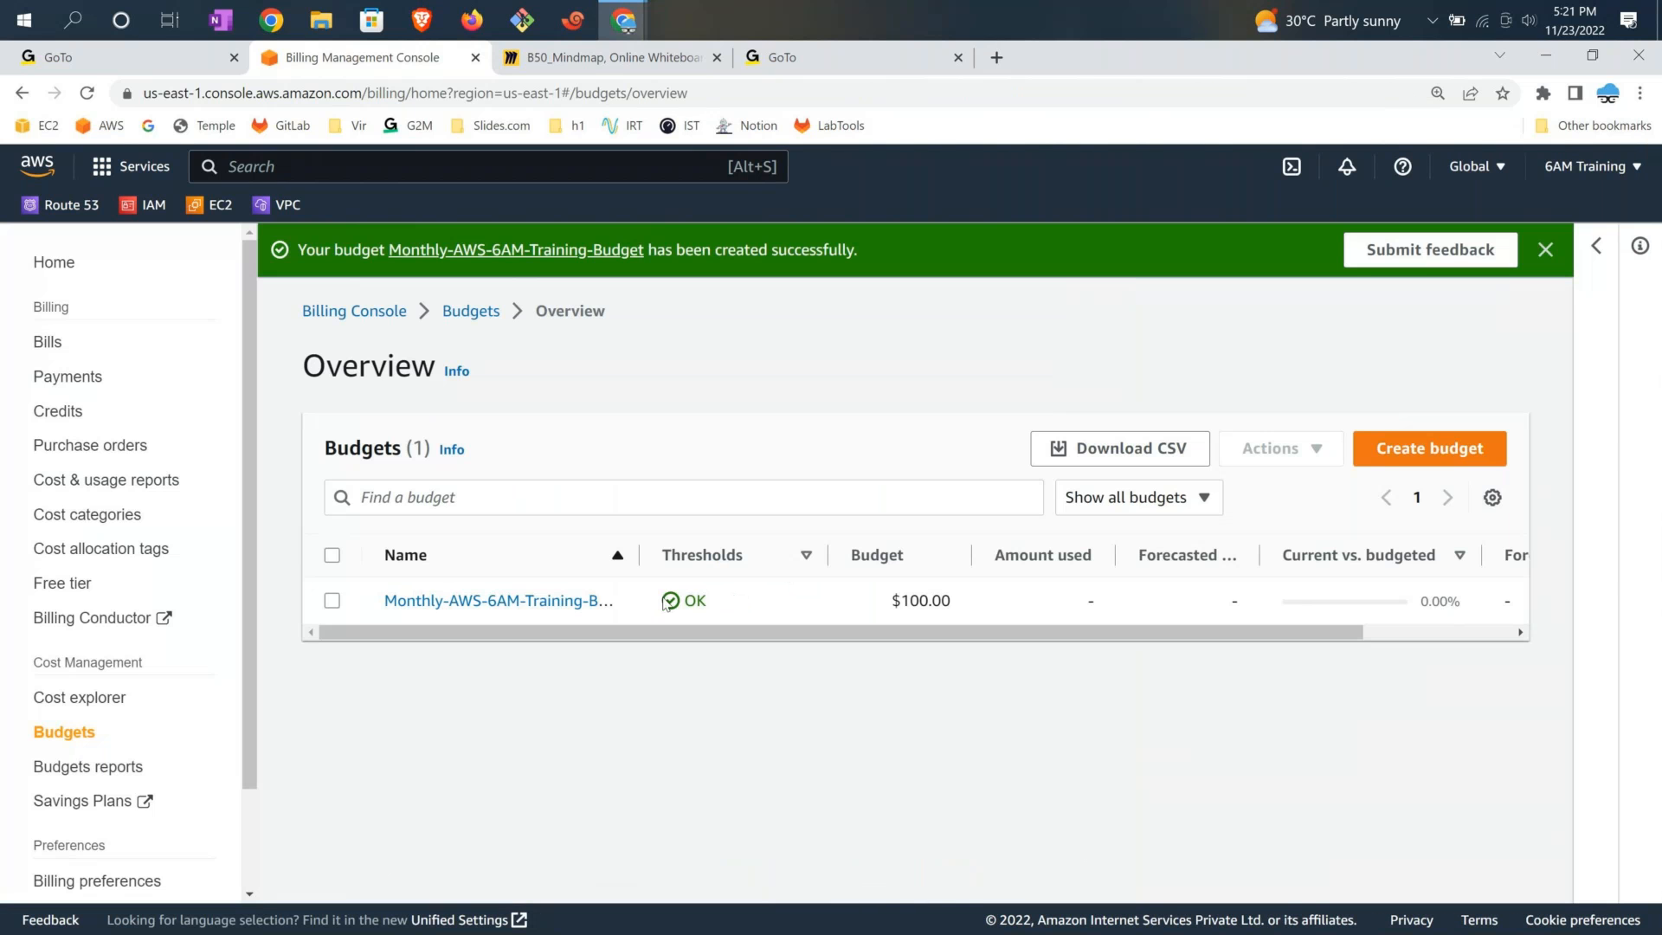
pyautogui.moveTo(719, 604)
pyautogui.mouseDown()
pyautogui.moveTo(679, 606)
pyautogui.moveTo(715, 608)
pyautogui.mouseUp()
pyautogui.click(635, 60)
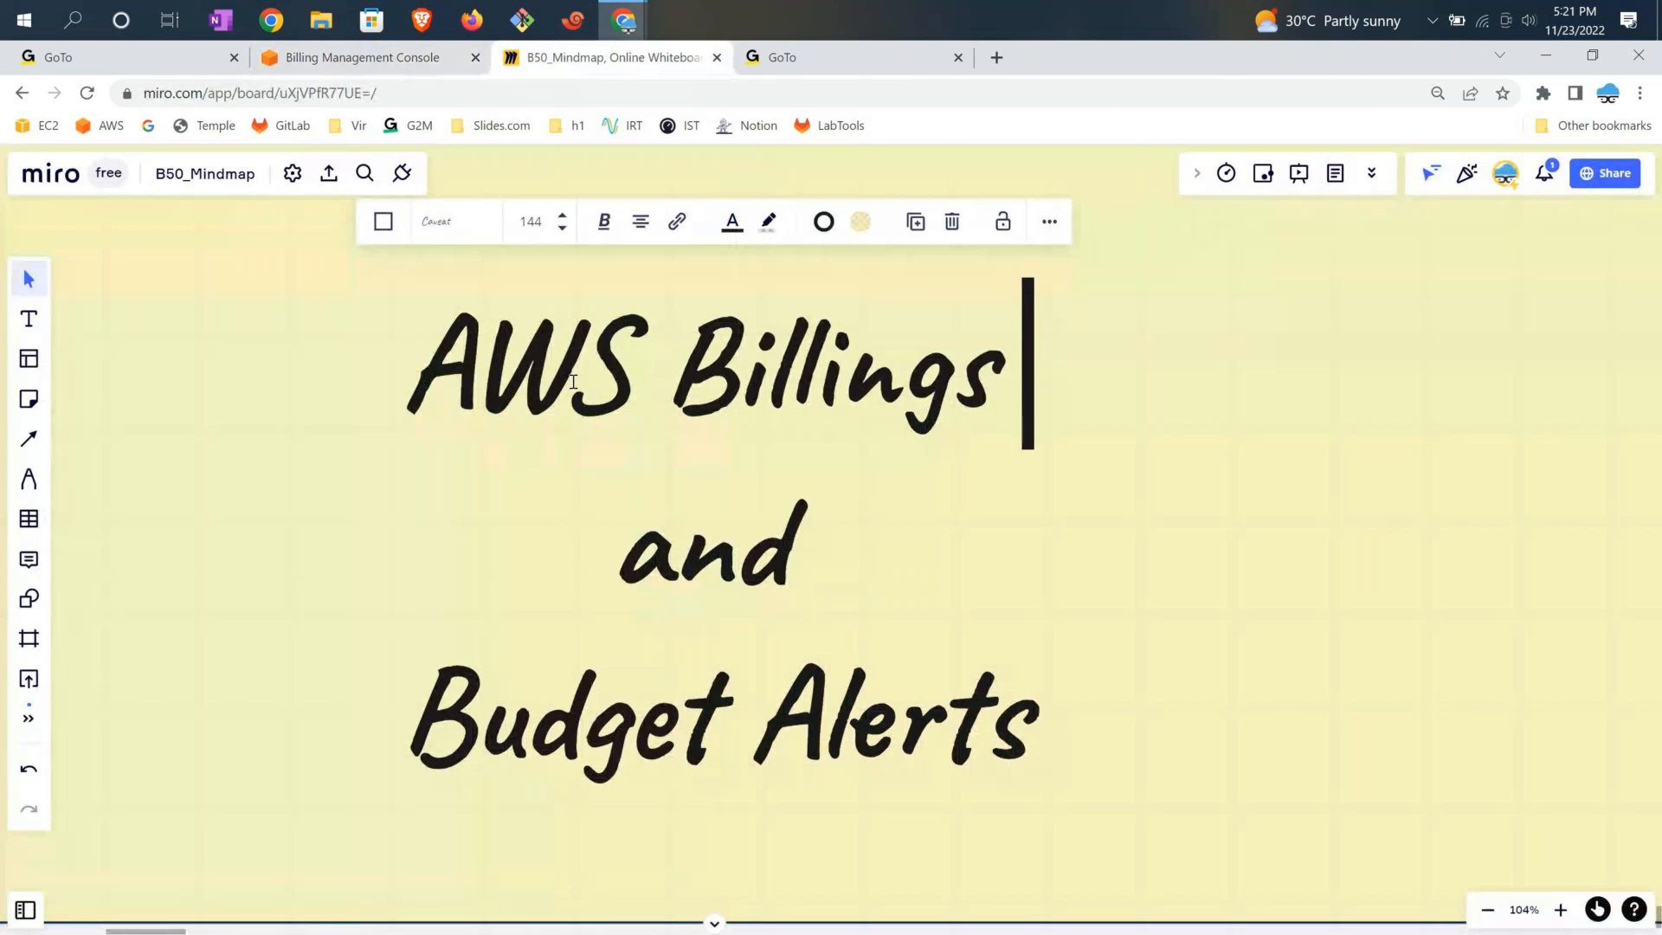